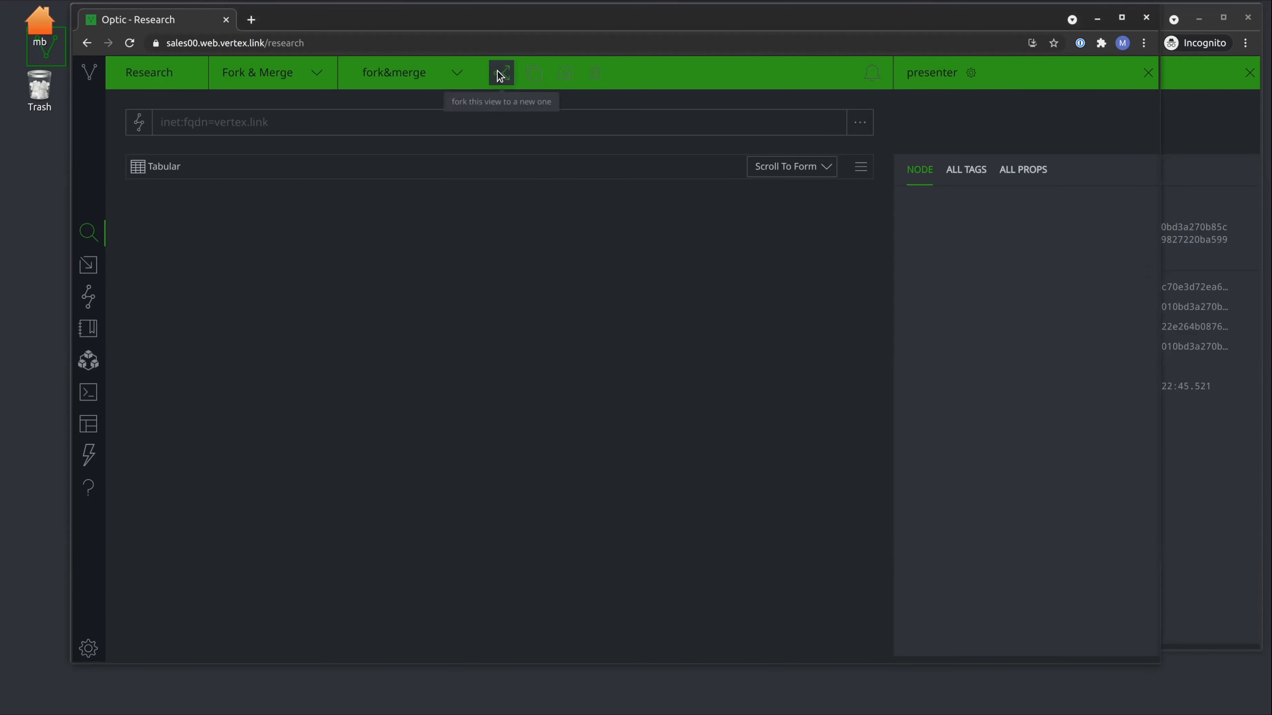
left_click(499, 74)
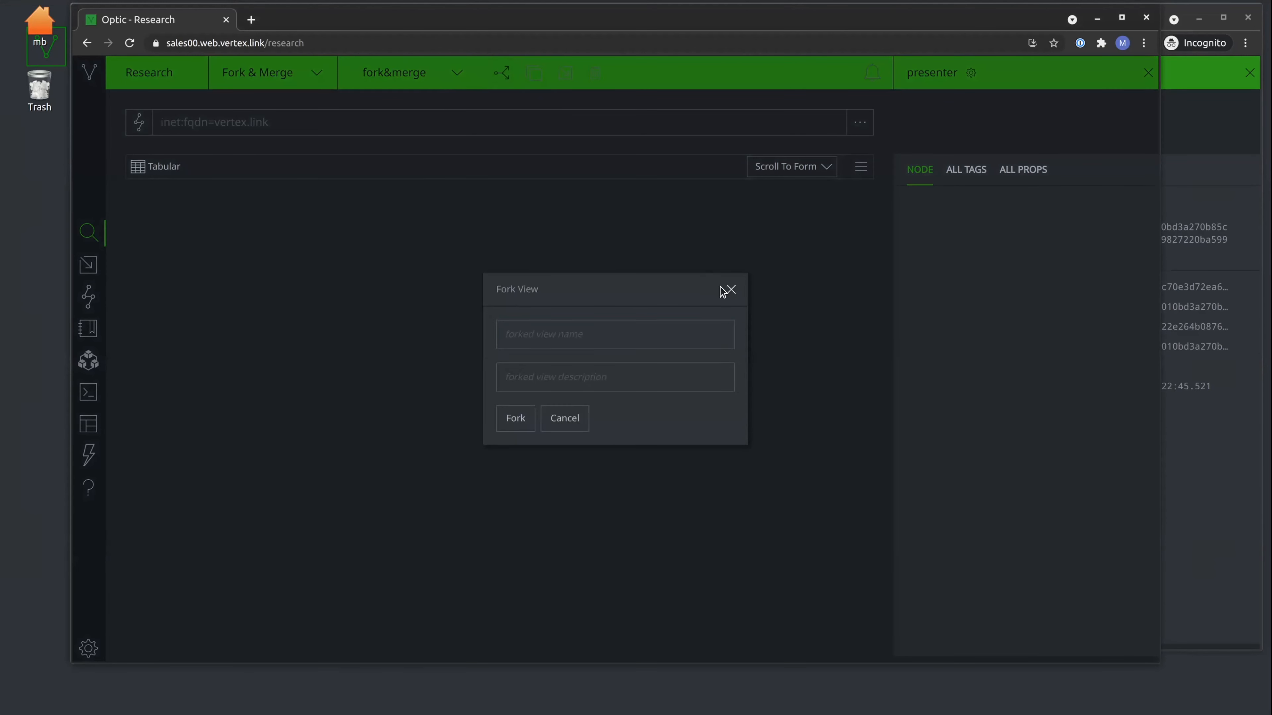
left_click(724, 292)
left_click(562, 134)
key("ctrl+v")
key("Return")
left_click(304, 254)
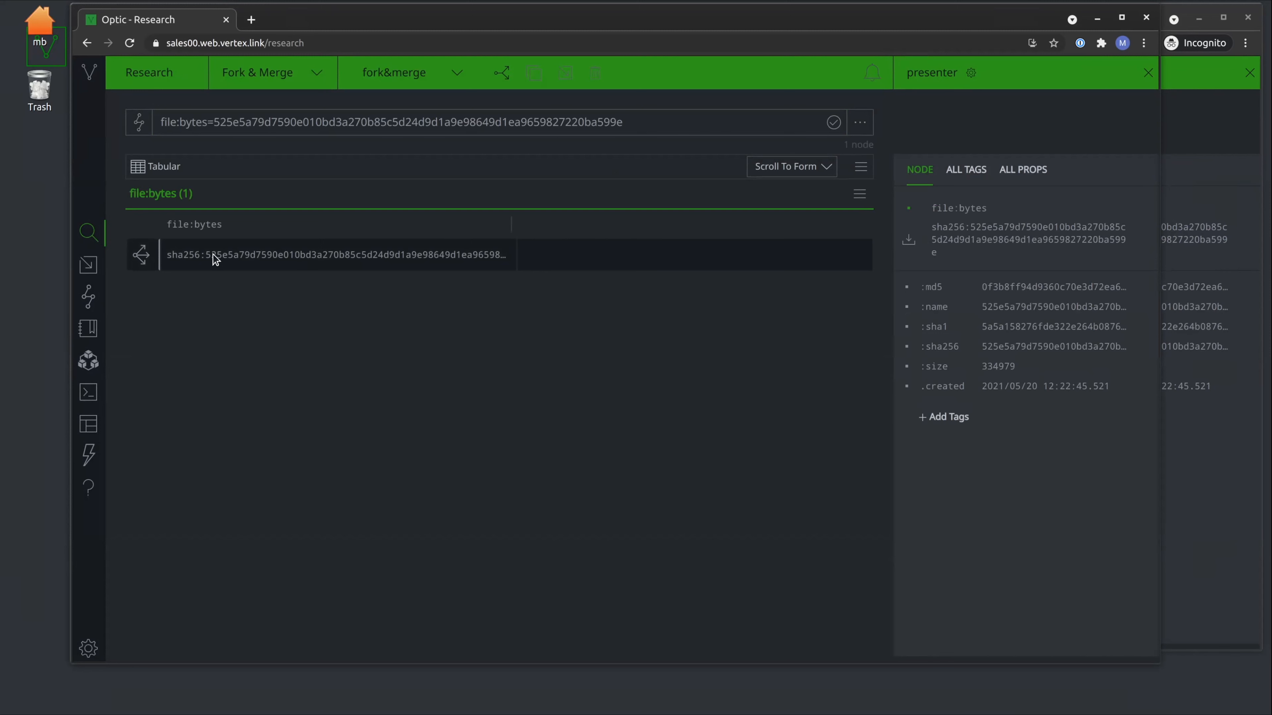
left_click(142, 255)
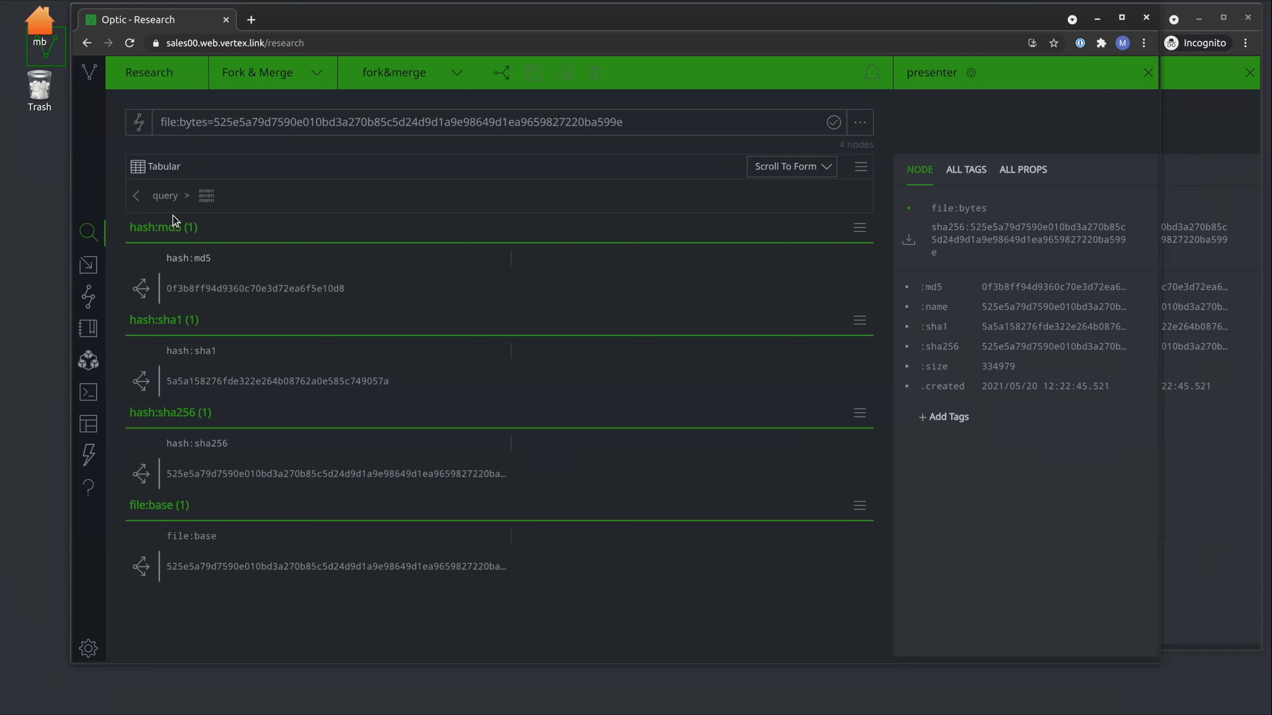
left_click(137, 195)
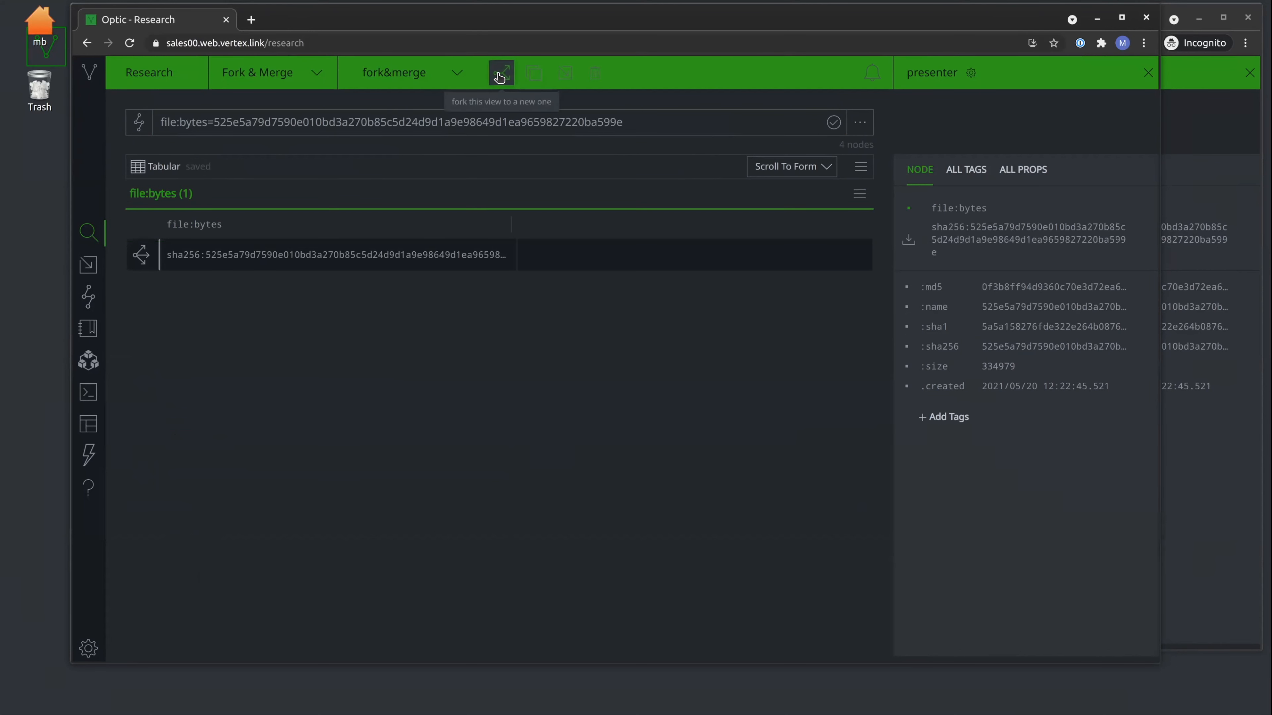
Step: Fork the fork&merge view into a new view named "Oz training"
left_click(499, 76)
type("oz training")
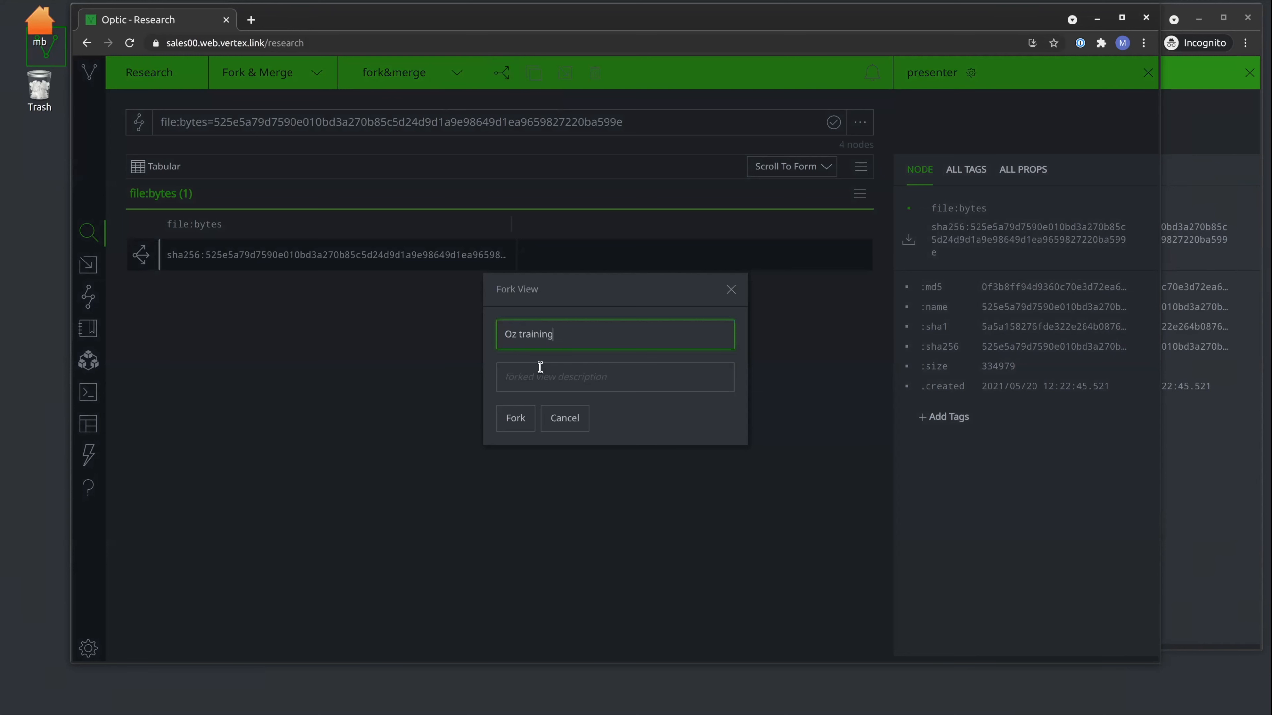
left_click(516, 421)
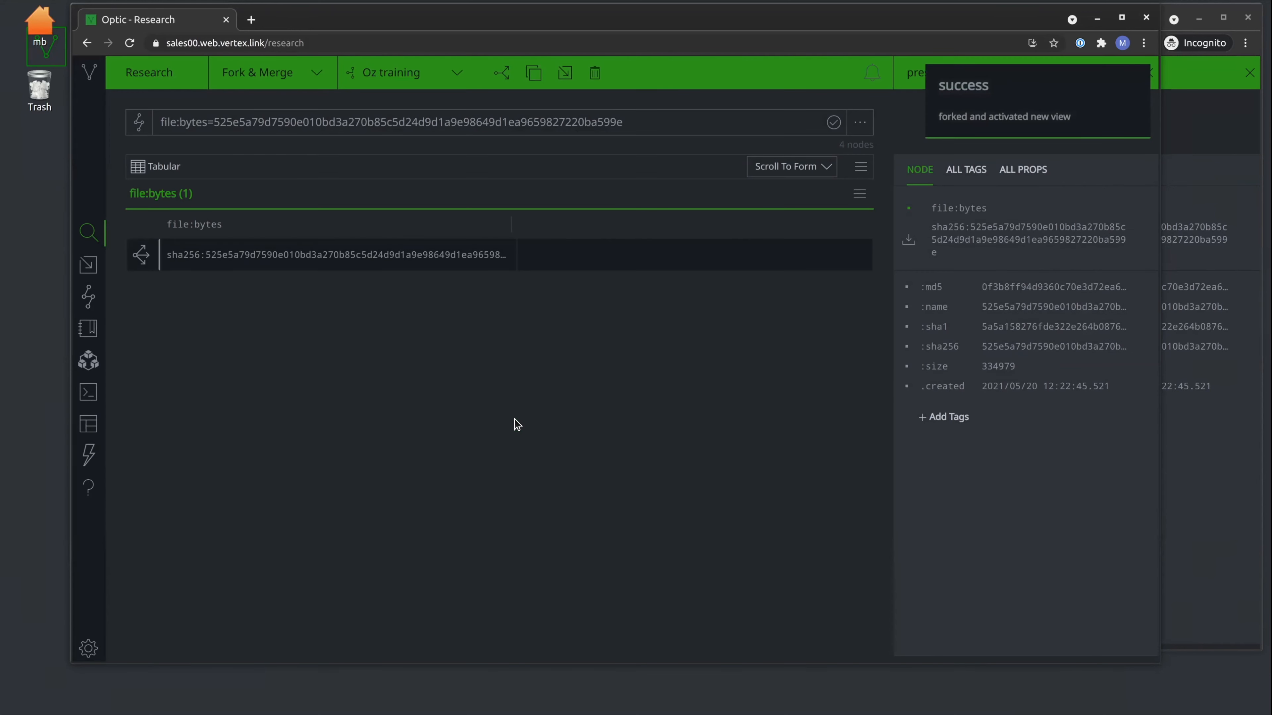
Step: Add the trainee's user account to the Oz training view with read-write access and return to the research workspace
left_click(89, 651)
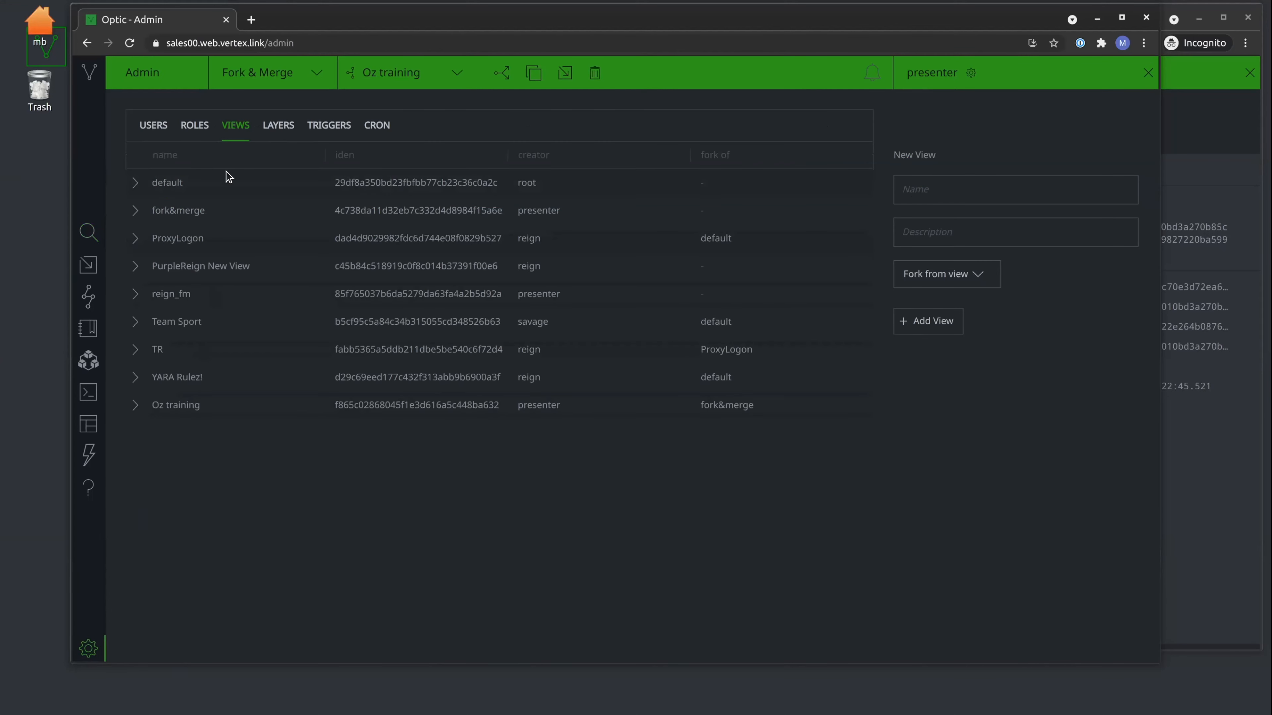
left_click(135, 405)
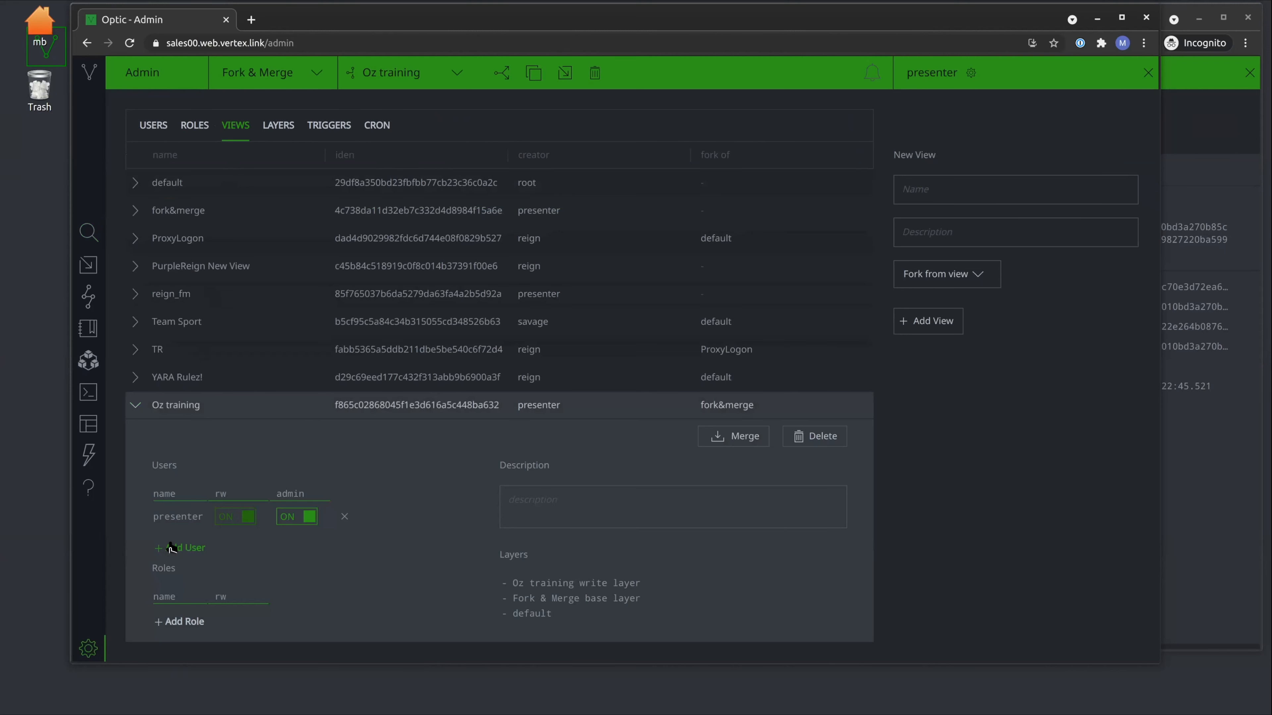
left_click(182, 547)
left_click(604, 349)
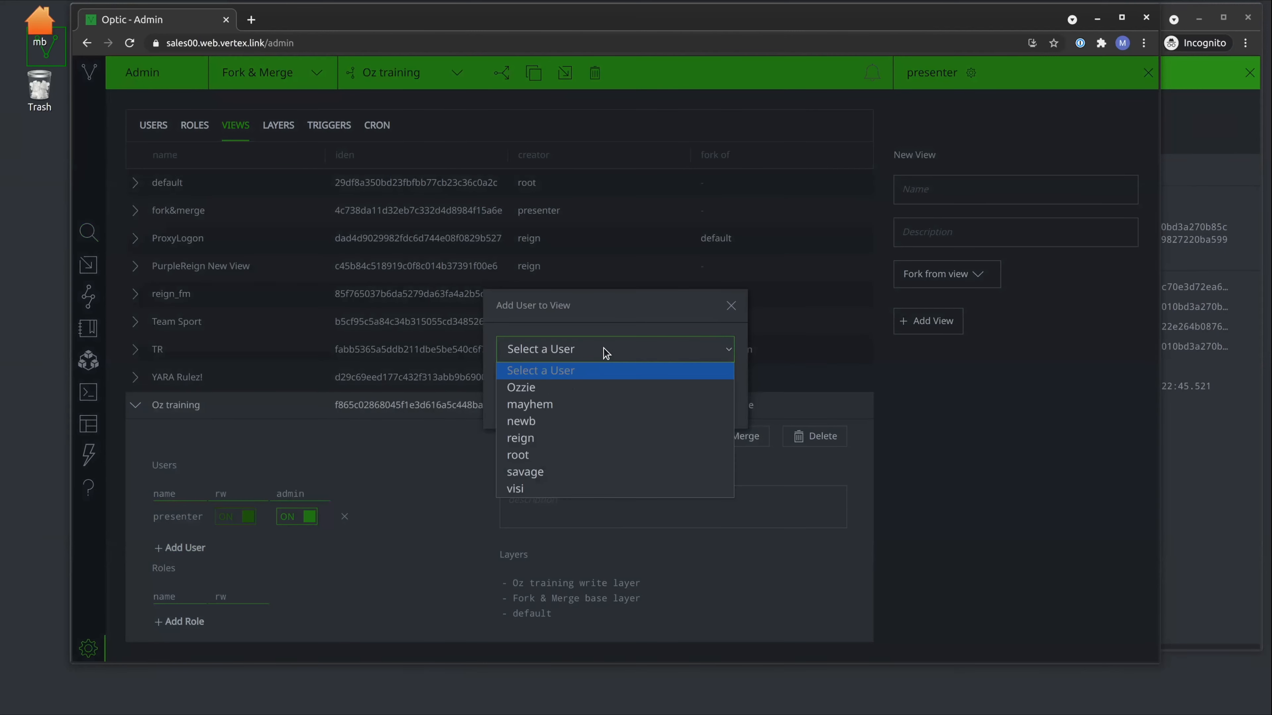
left_click(541, 392)
left_click(534, 393)
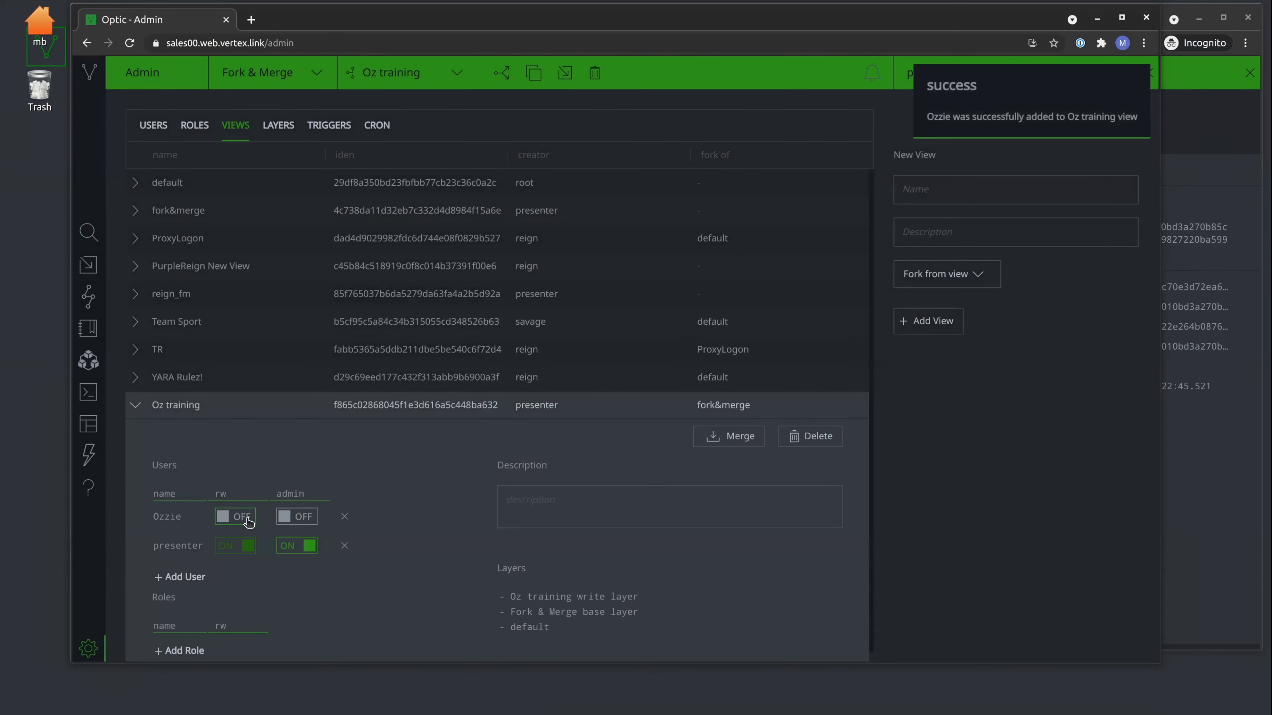
left_click(248, 521)
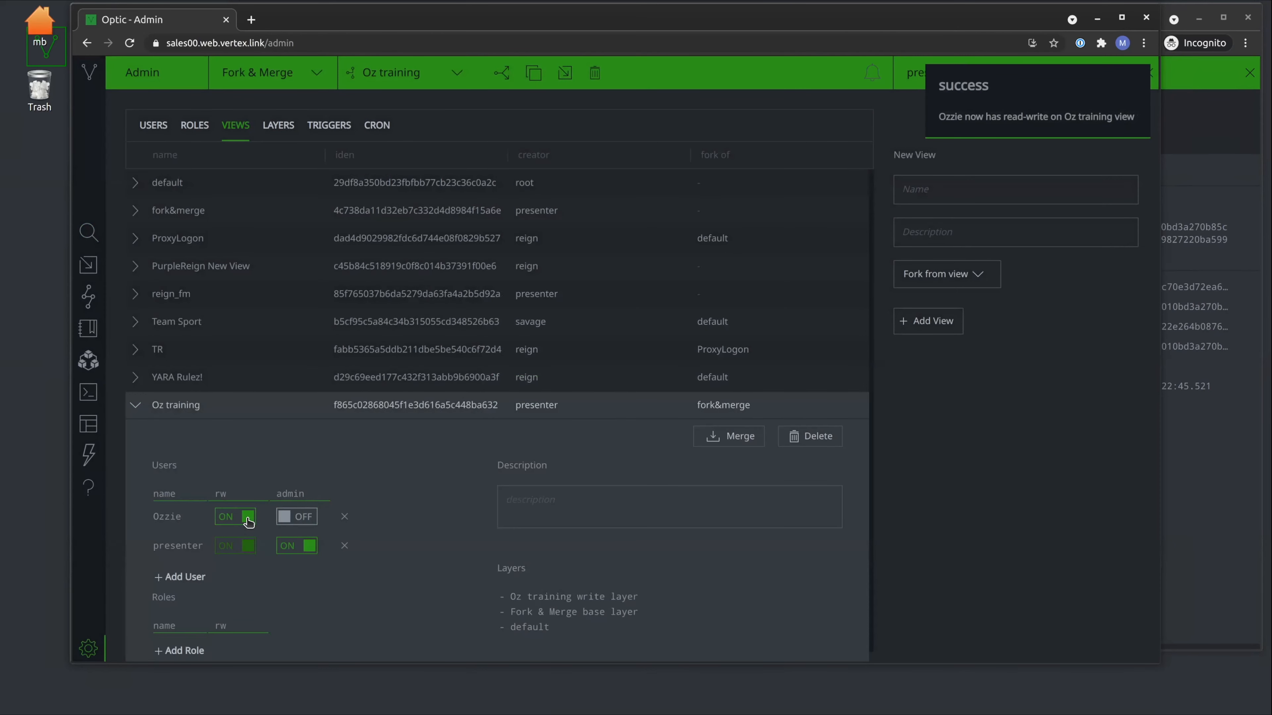
left_click(139, 410)
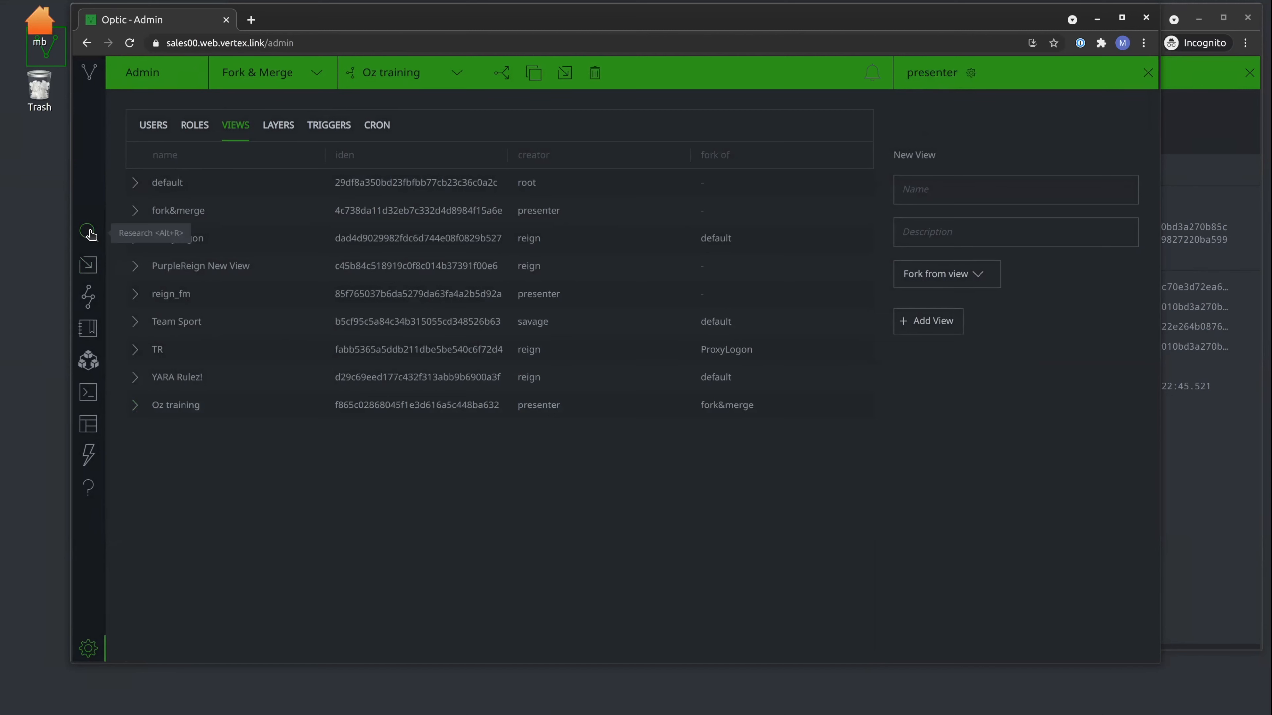
left_click(89, 232)
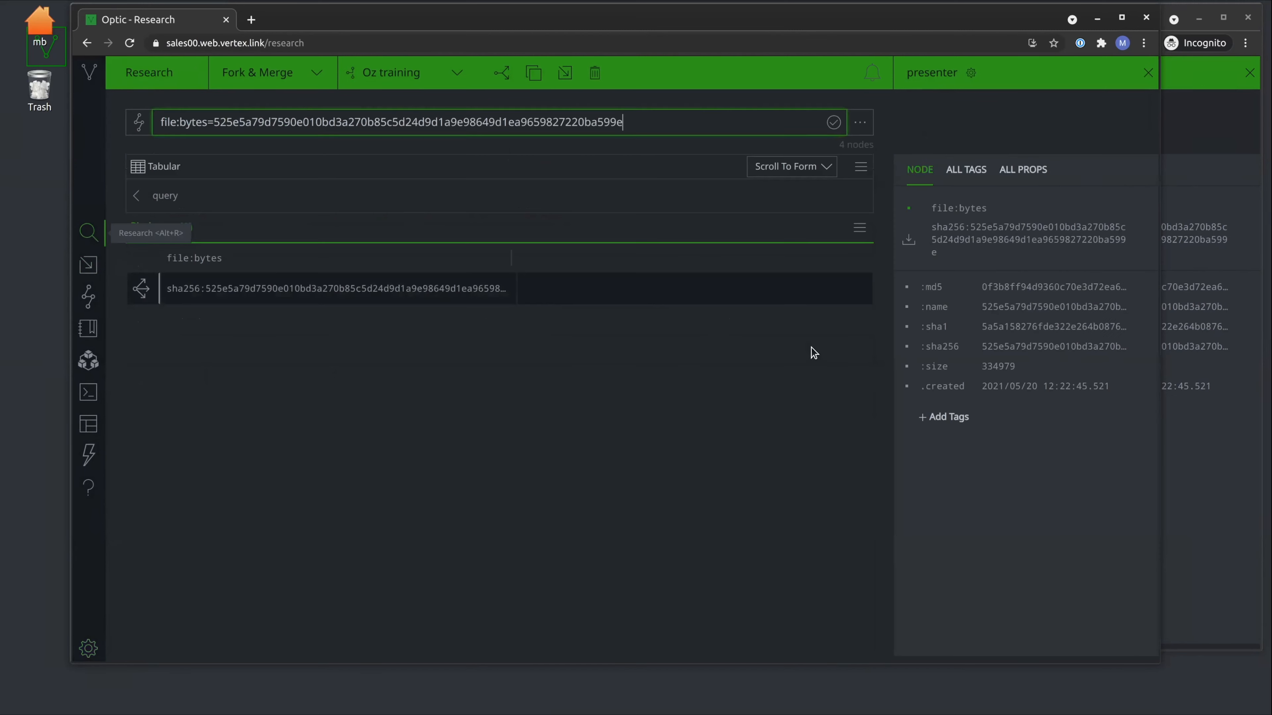
Step: Switch to the trainee's incognito window, rerun the file:bytes query in the fork&merge view, and select the file node
left_click(1179, 522)
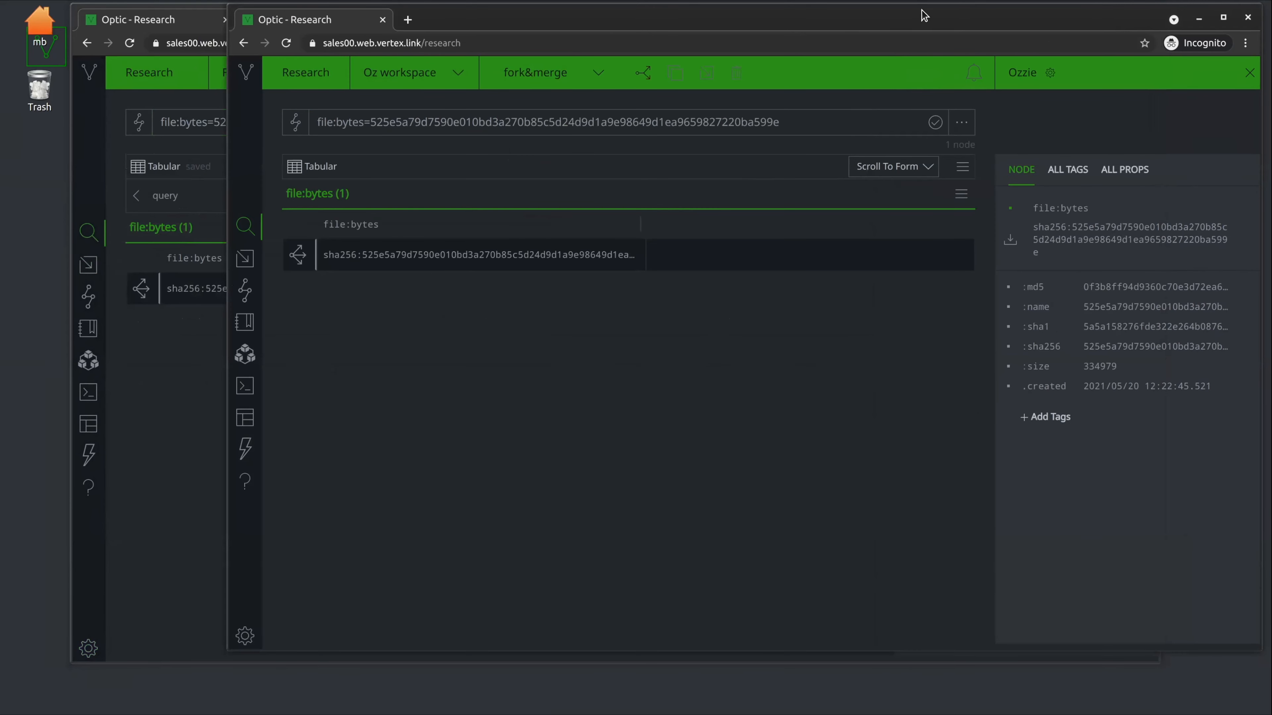
left_click_drag(916, 14, 860, 20)
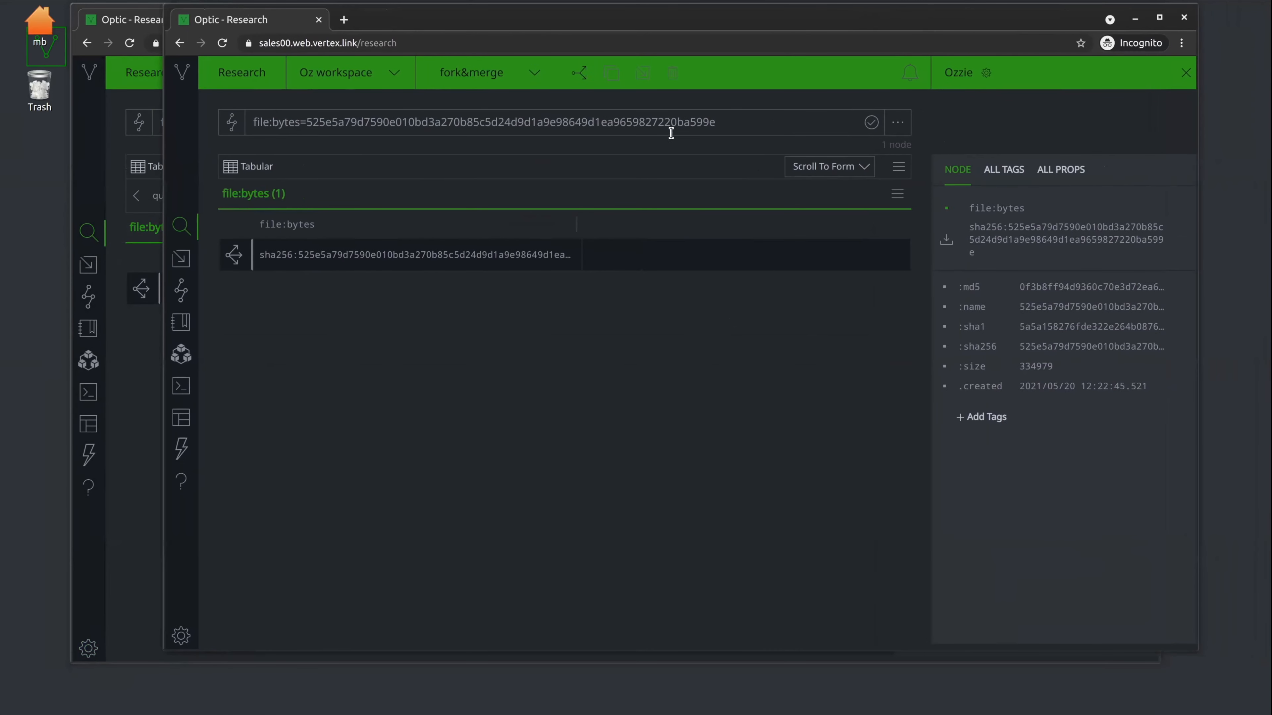
left_click(539, 117)
key("Return")
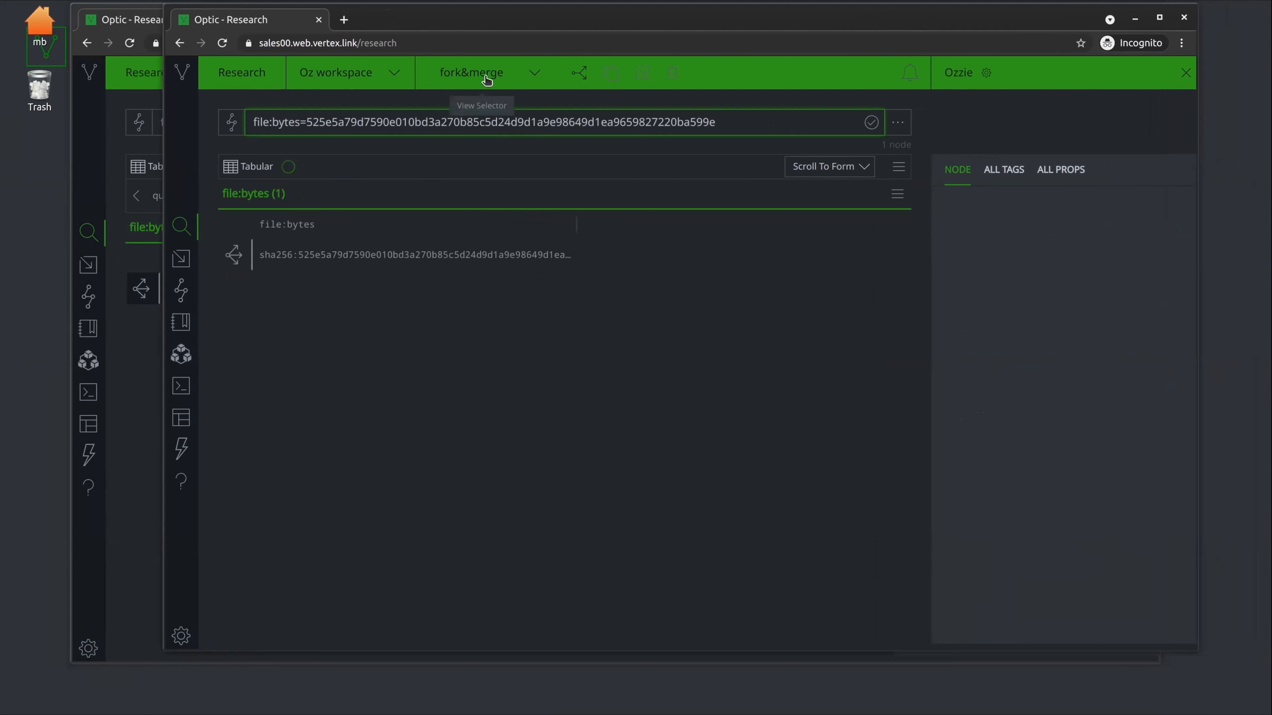
left_click(393, 260)
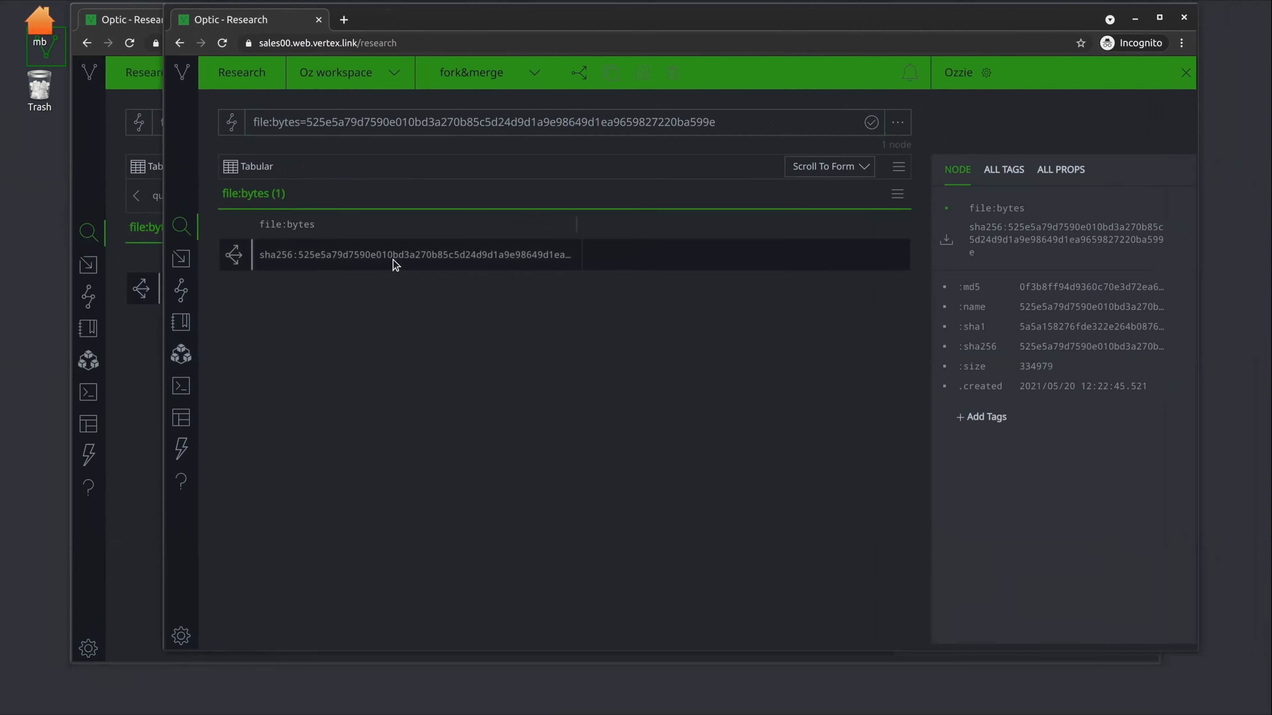
right_click(393, 259)
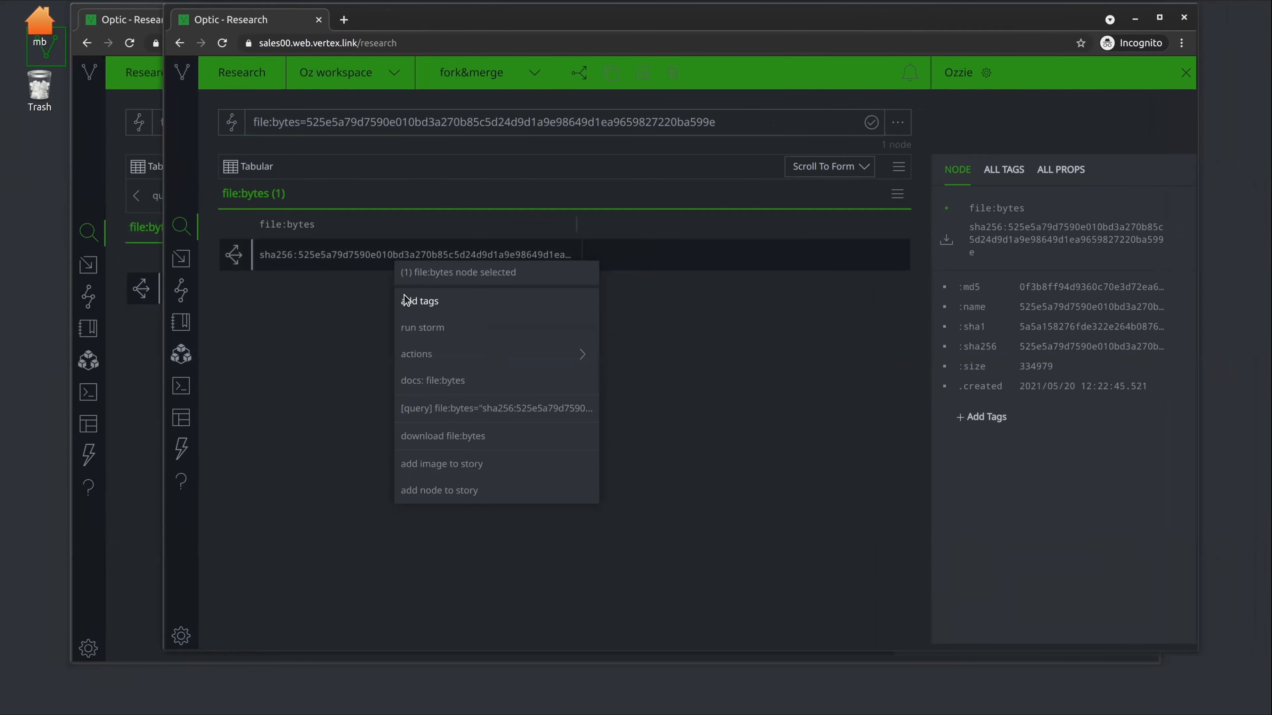
left_click(407, 301)
left_click(653, 405)
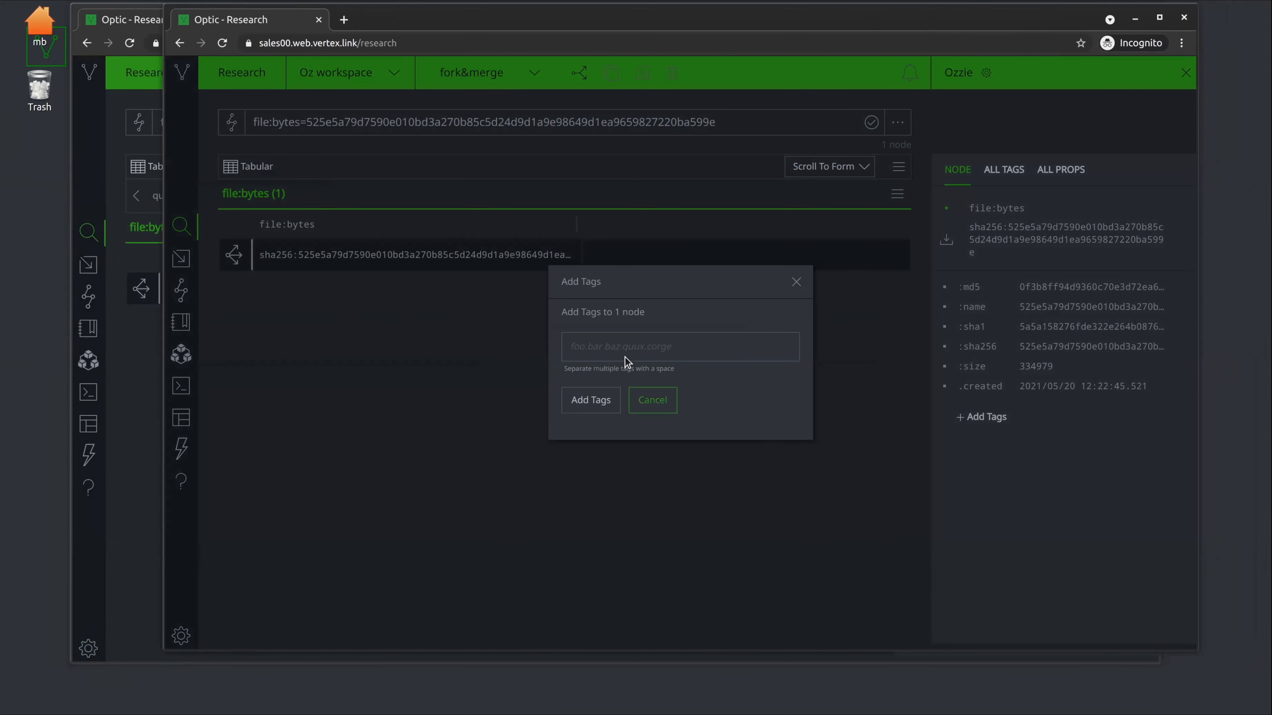
right_click(548, 257)
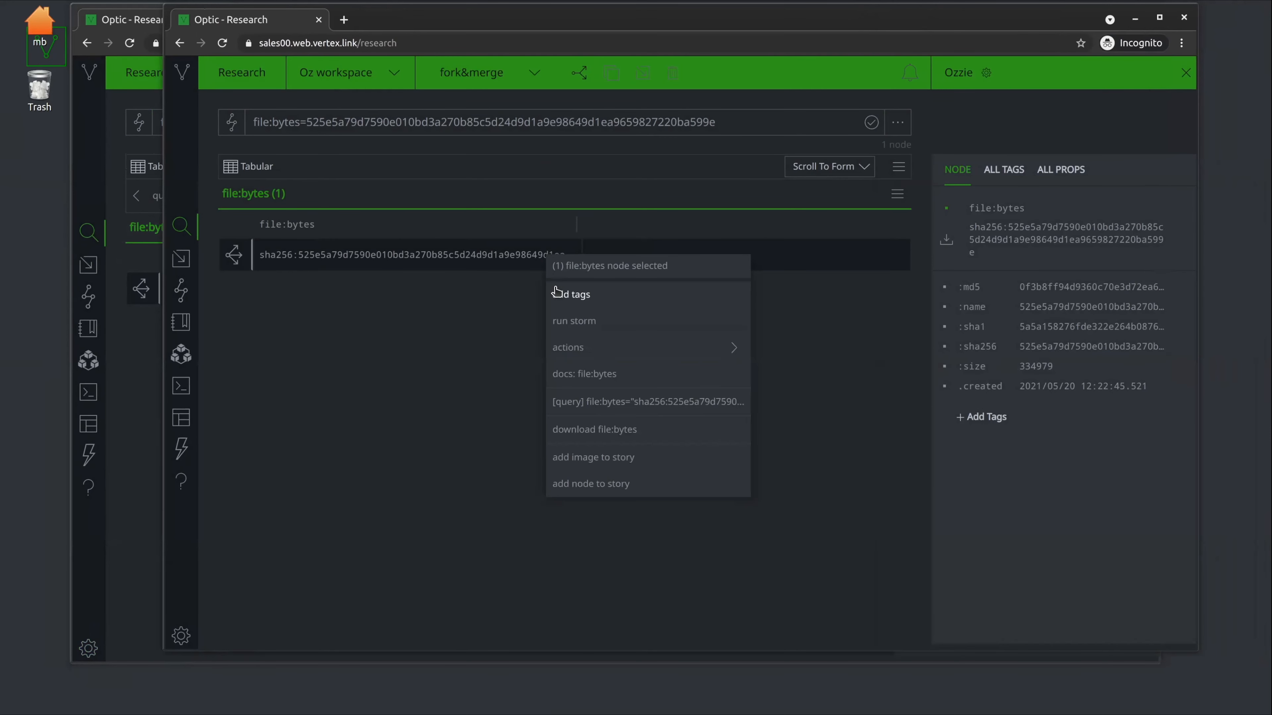
left_click(518, 265)
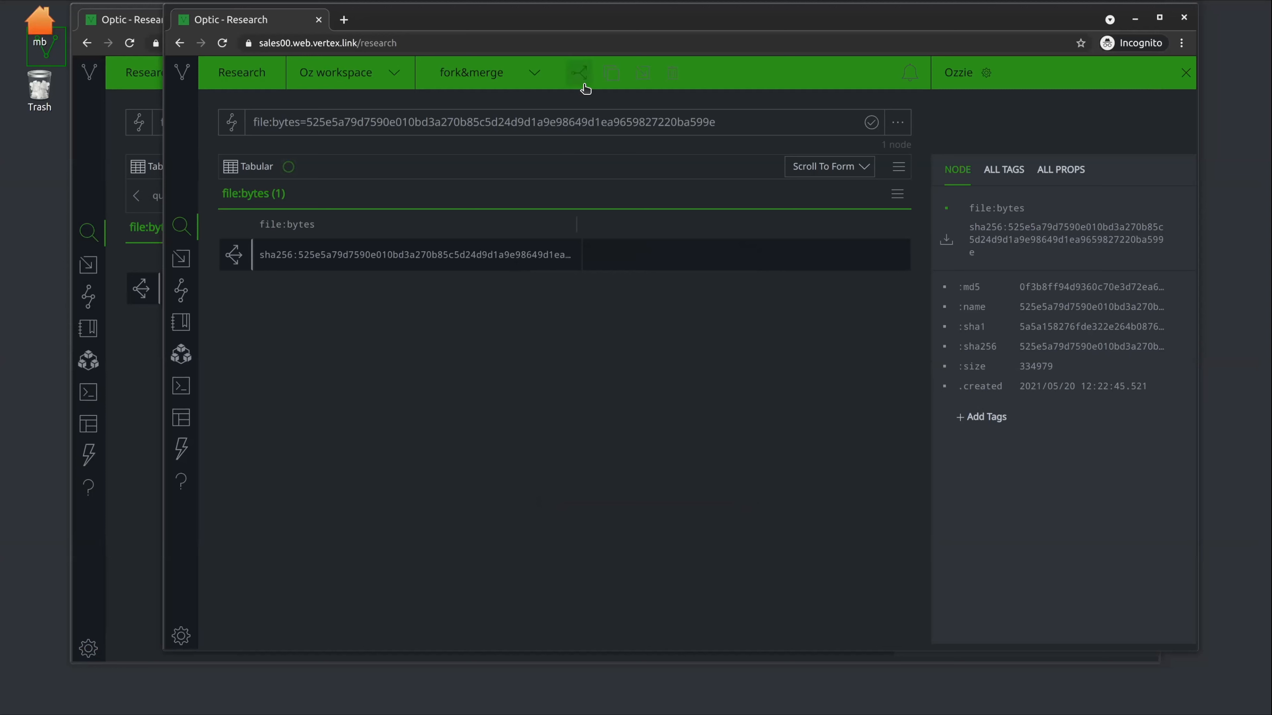
Step: Reload the trainee's page and switch the active view to Oz training
left_click(540, 74)
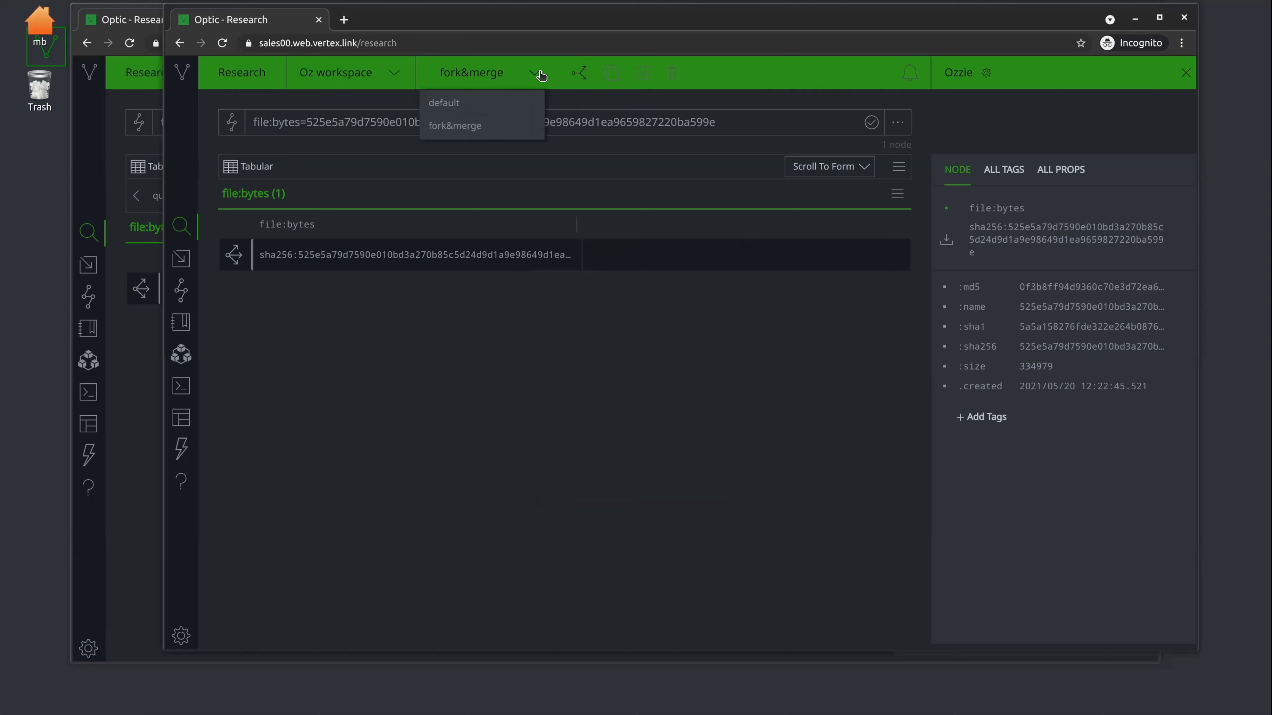
left_click(465, 43)
key("Return")
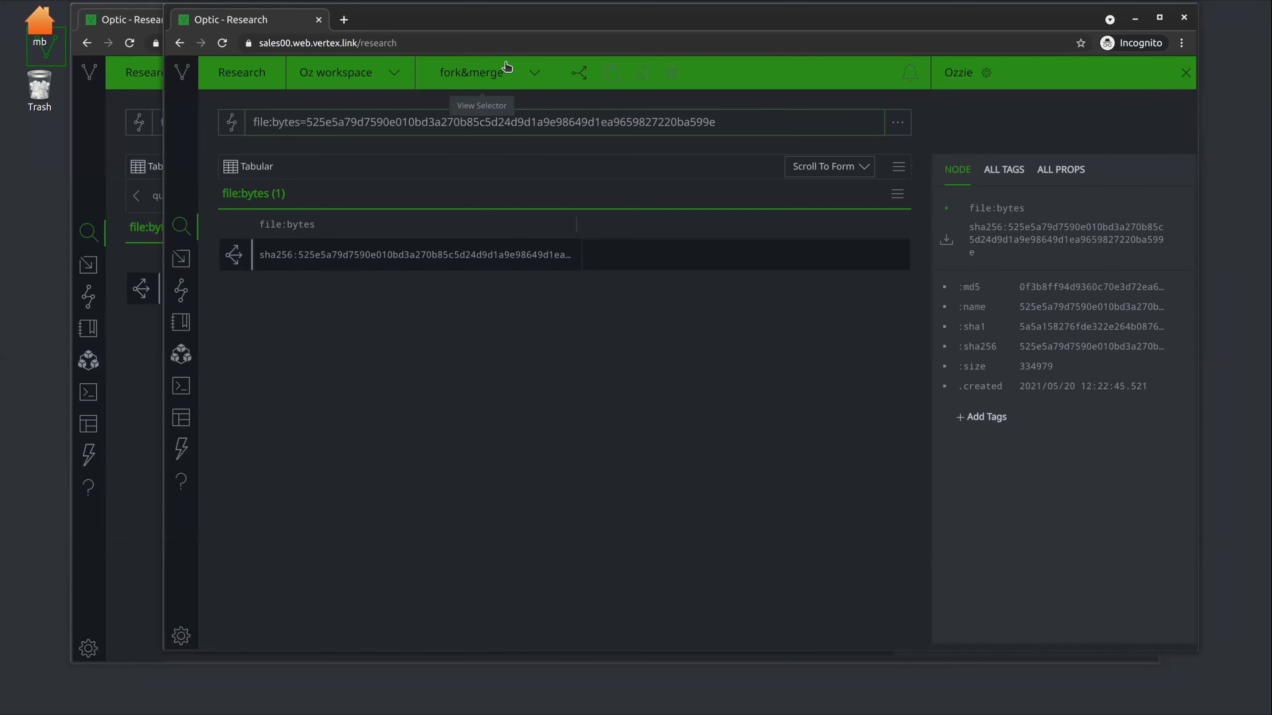
left_click(465, 75)
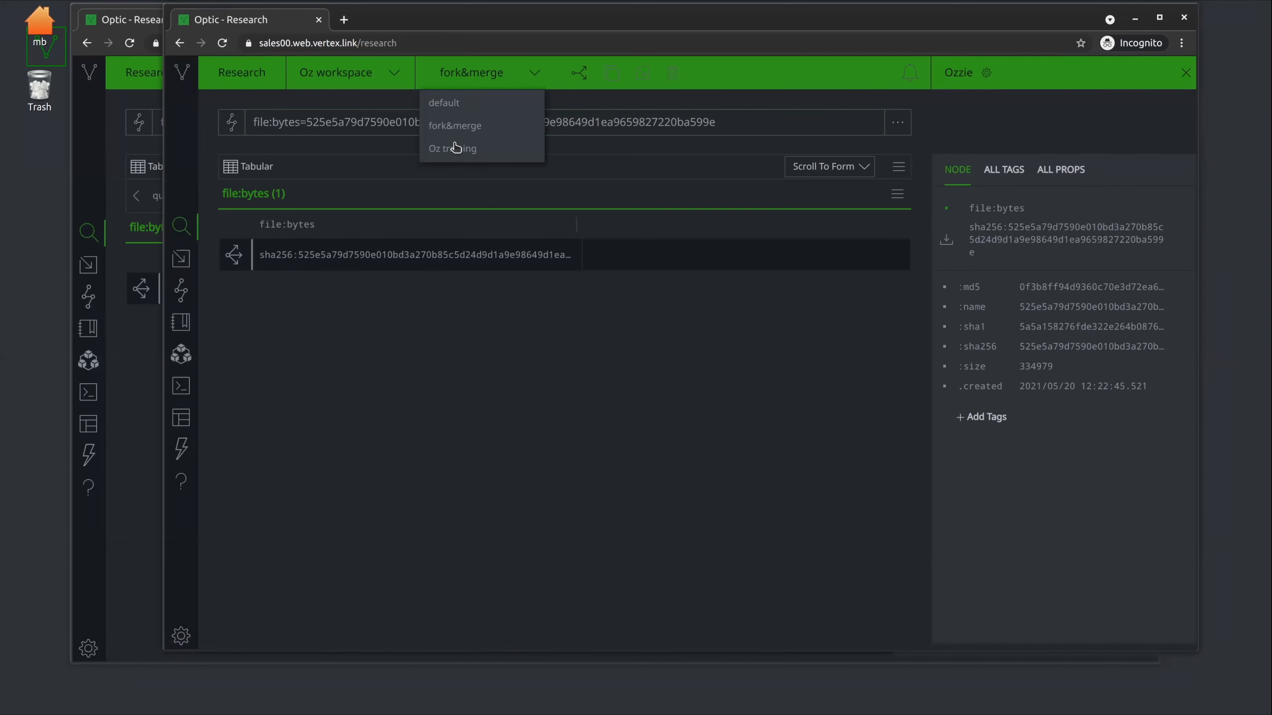
left_click(454, 148)
Step: Rerun the file:bytes query in the Oz training view and run the [fileparser] parse action on the file node
left_click(394, 122)
key("Return")
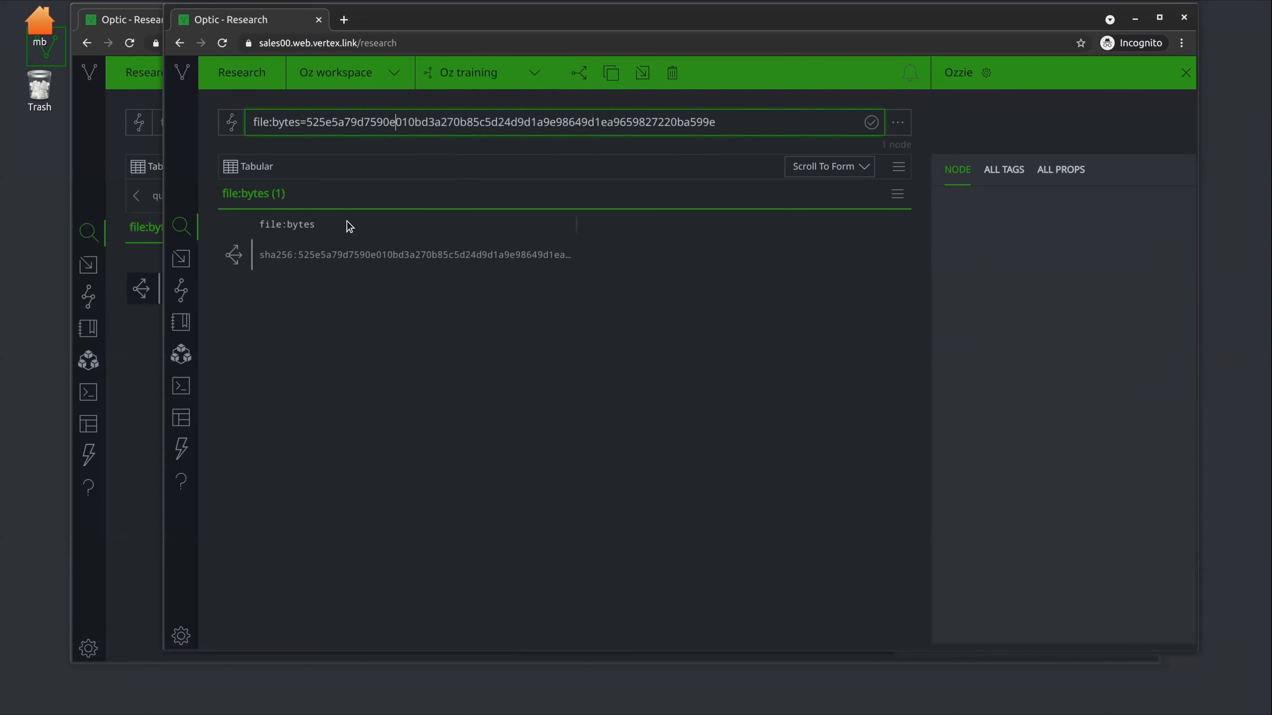
left_click(328, 254)
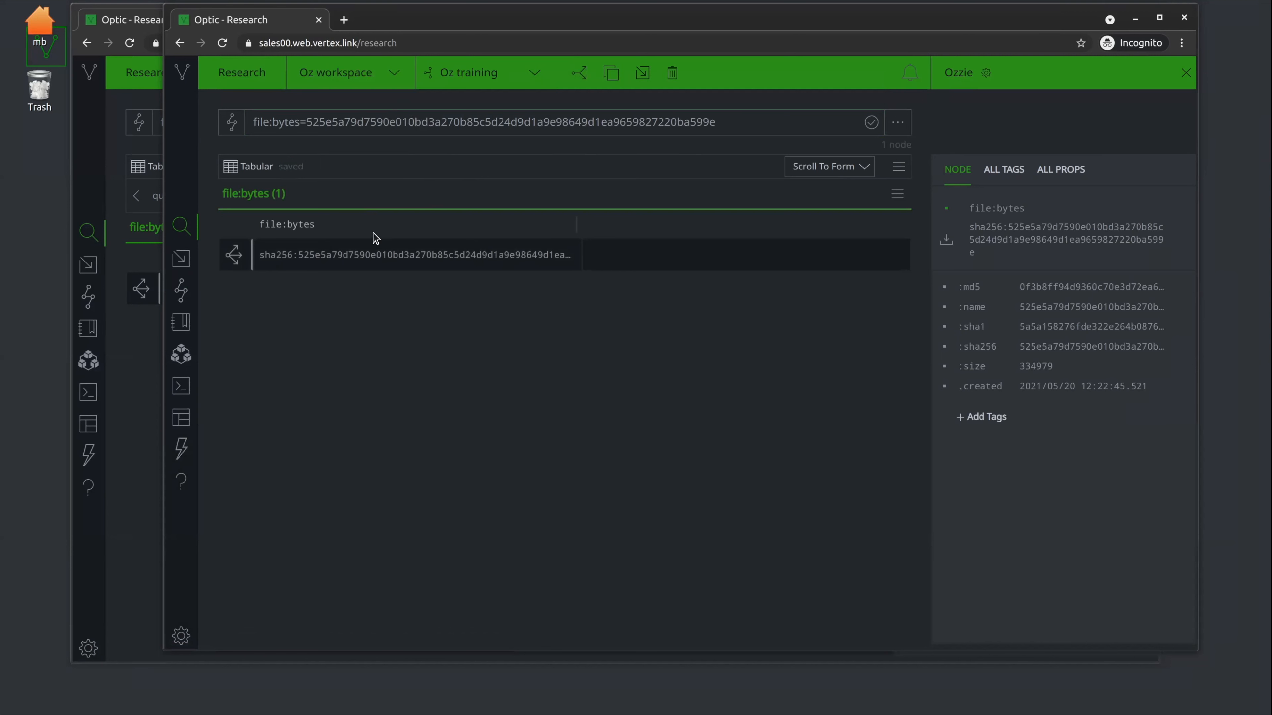
right_click(349, 256)
mouse_move(380, 344)
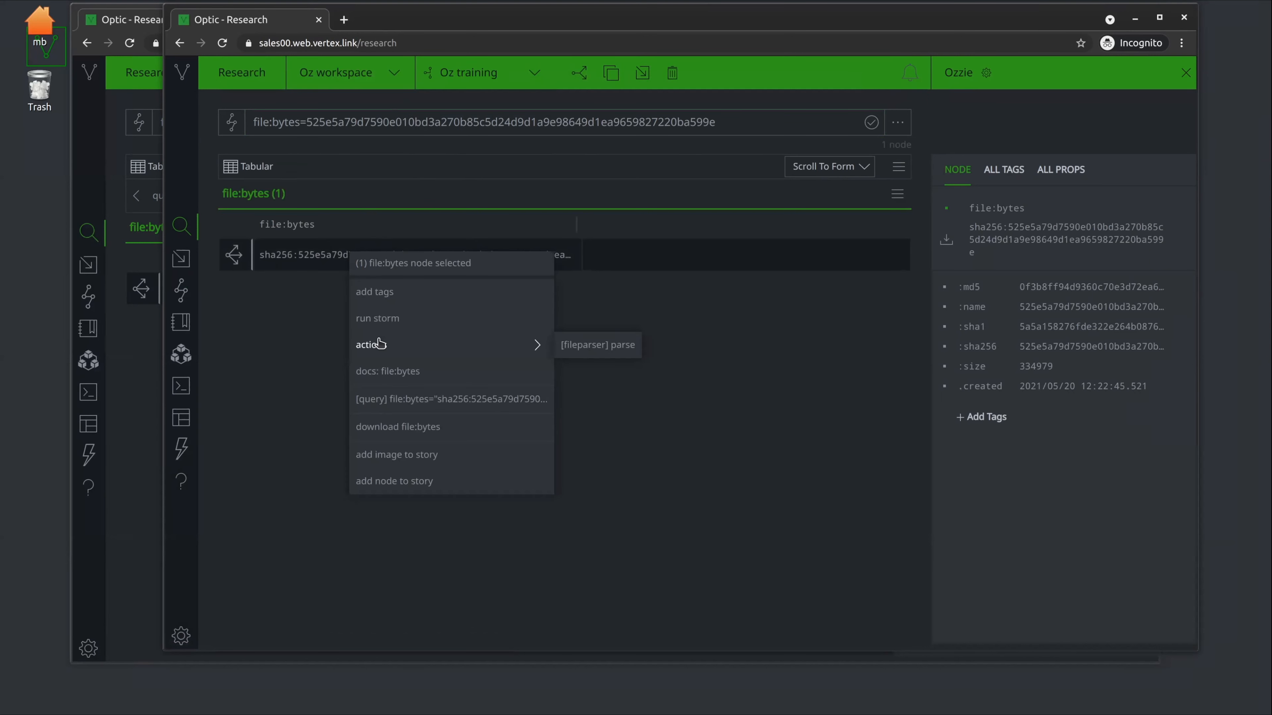
left_click(571, 349)
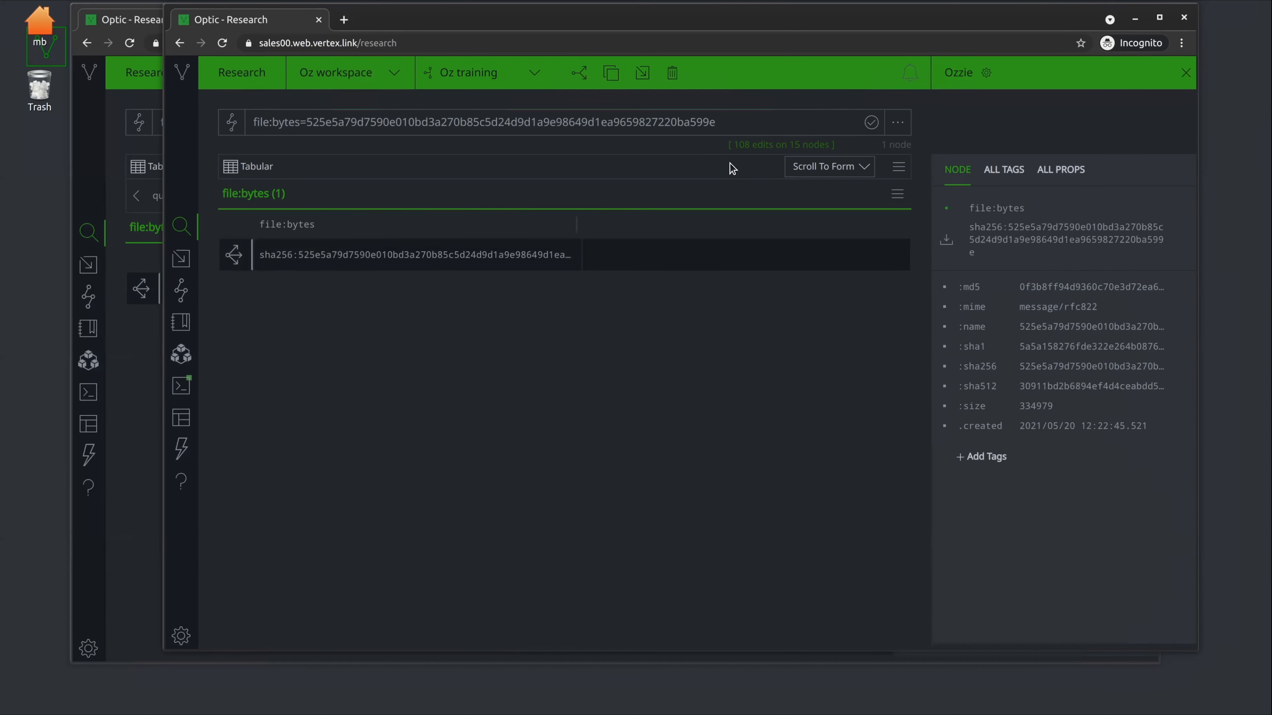
Step: Explore the parsed file's adjacent nodes, go to the inet:email:message form, and inspect the email message's details and body
left_click(234, 254)
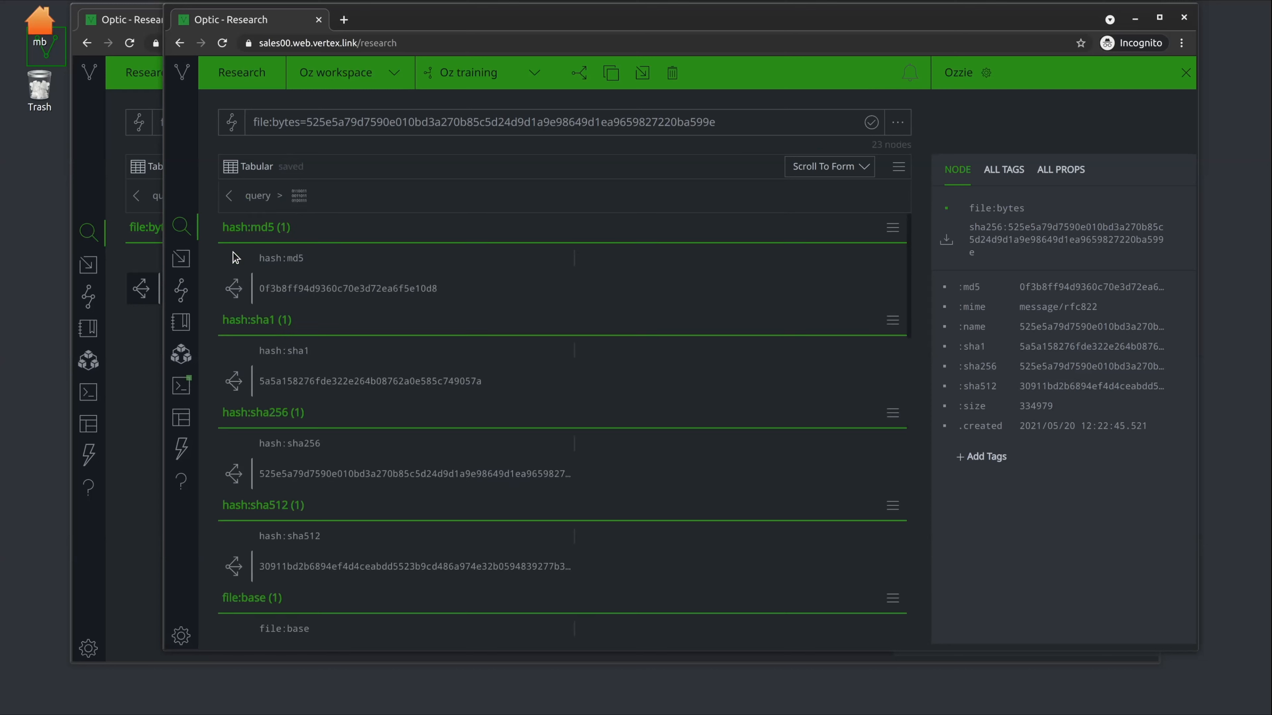
left_click(844, 172)
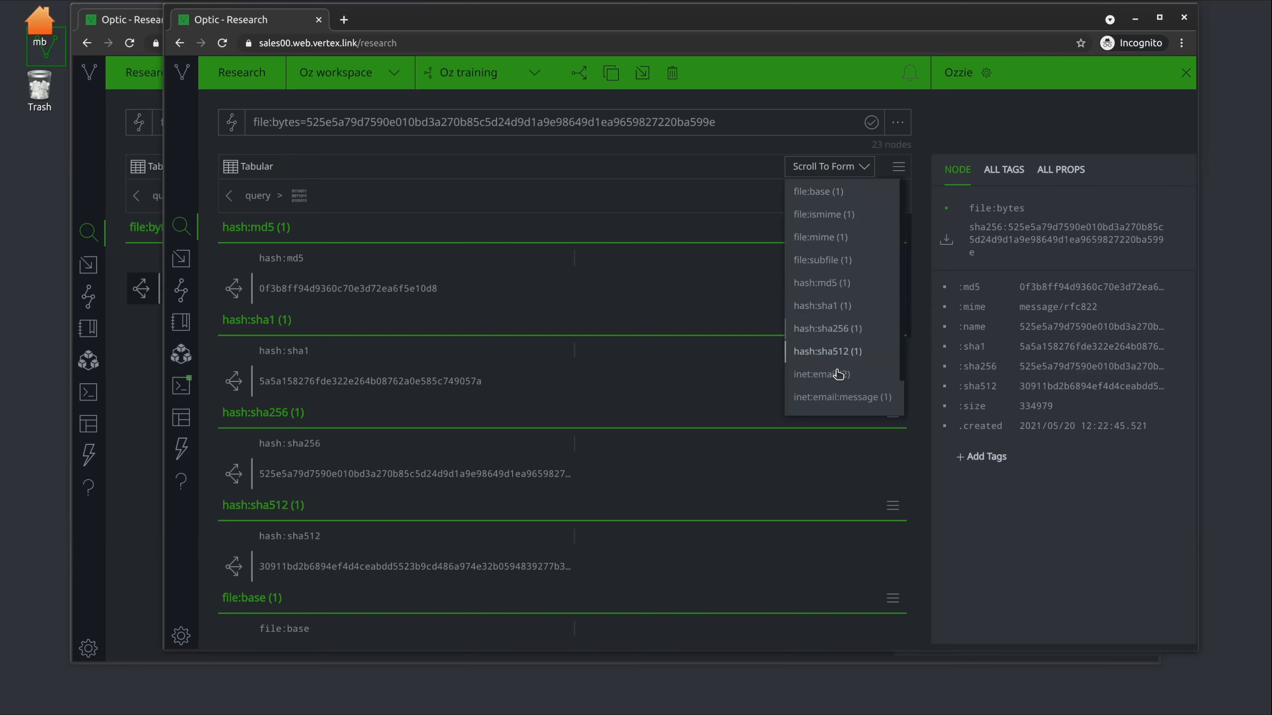
left_click(834, 398)
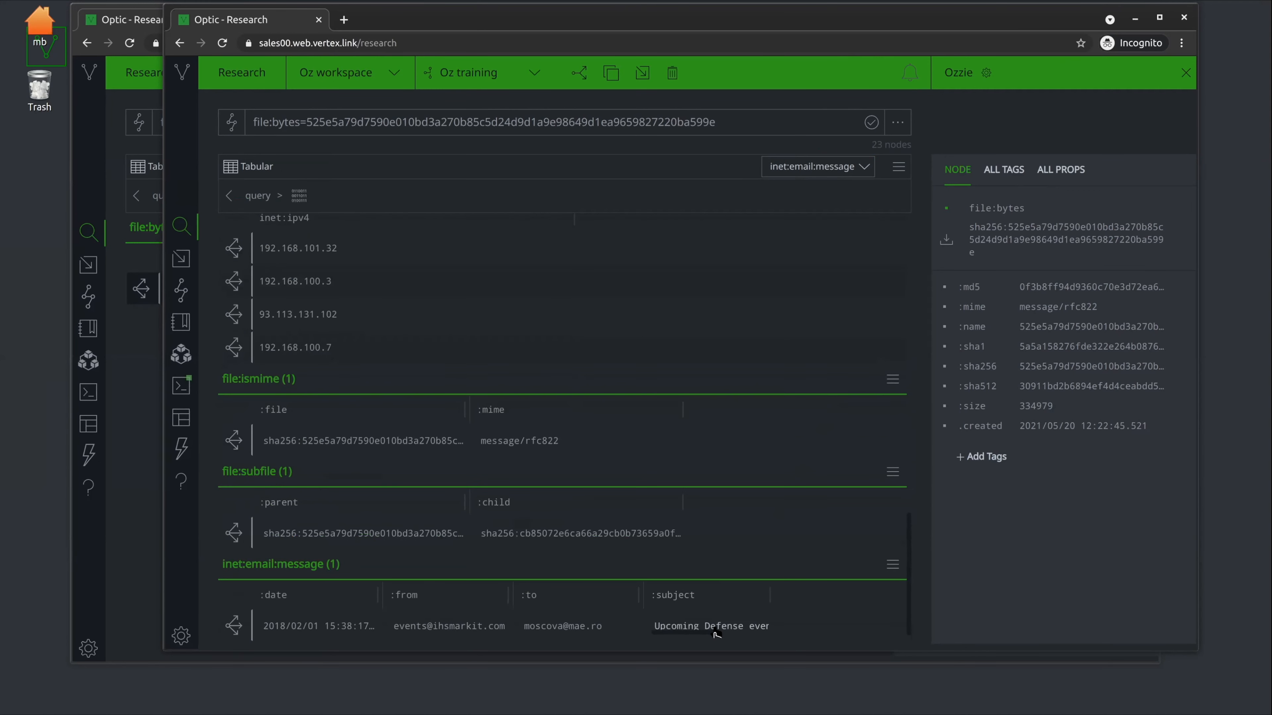
left_click(716, 634)
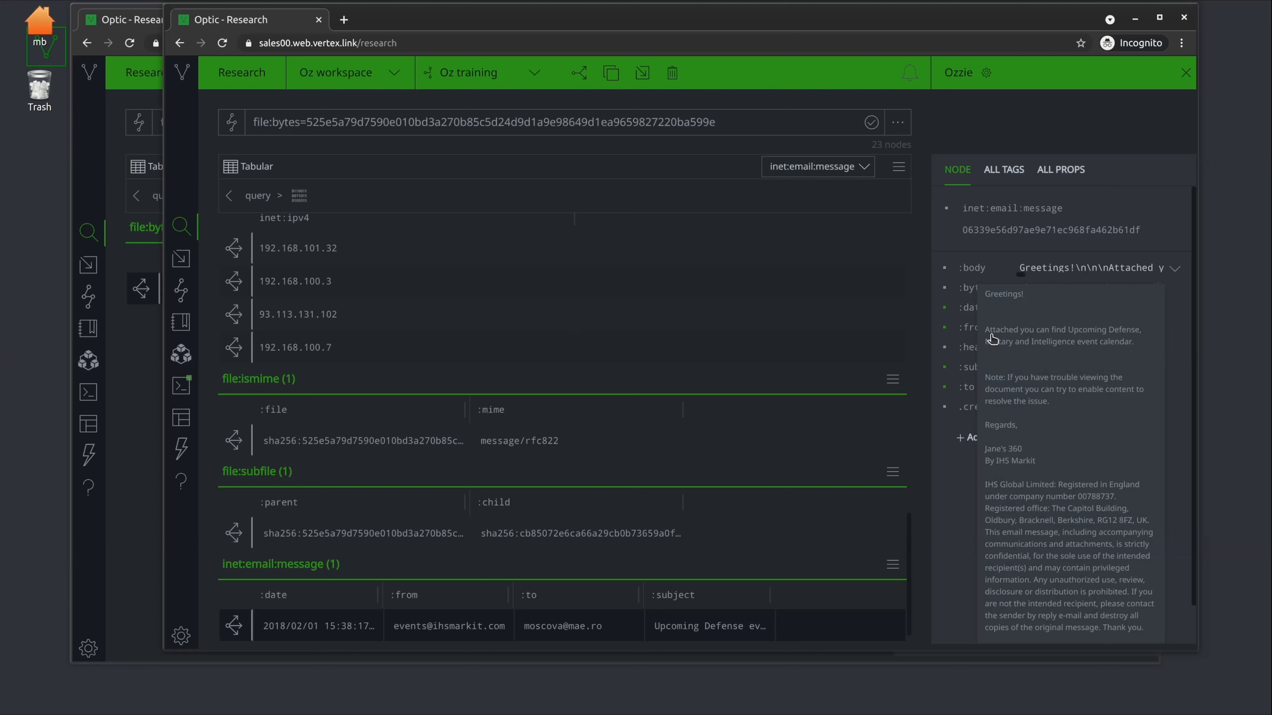
Step: Add the tag cno.ttp.phish.email to the inet:email:message node
right_click(565, 634)
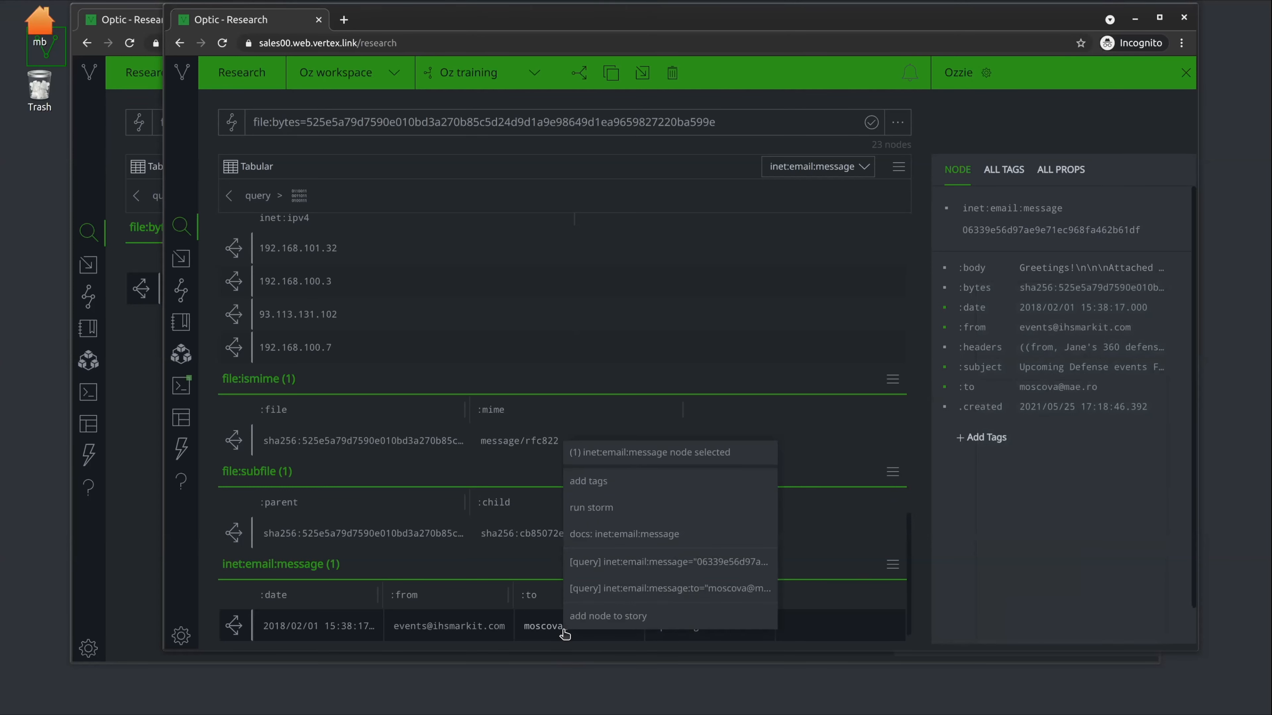
left_click(599, 483)
type("cn")
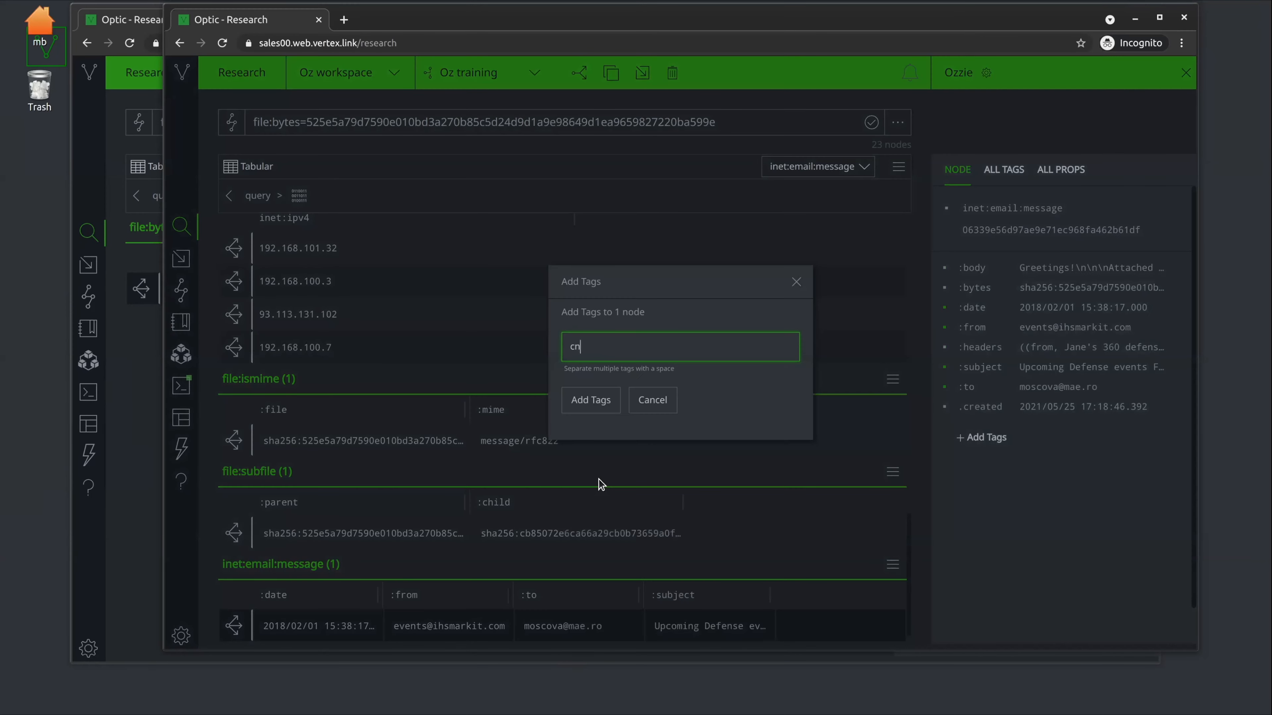
type("o.ttp.phish.email")
left_click(591, 404)
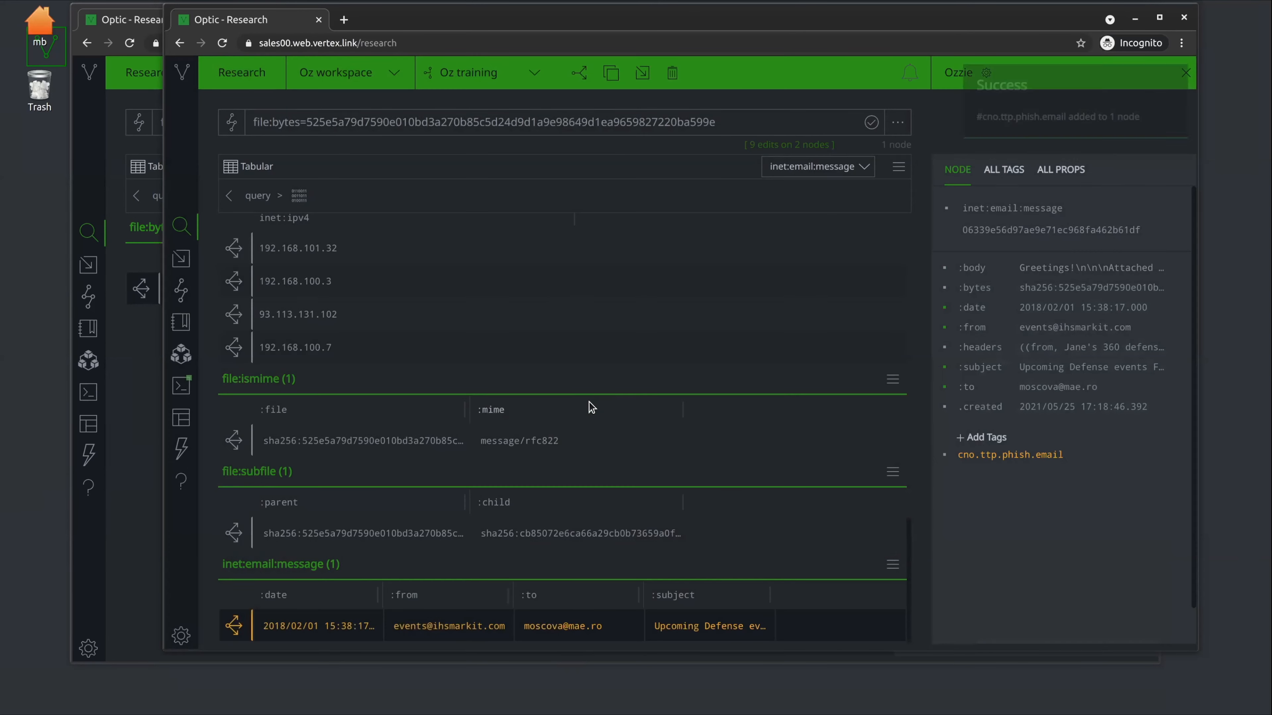
Step: Explore the email message's adjacent nodes and add the tag cno.ttp.phish.tgt to the recipient's inet:email node
left_click(235, 625)
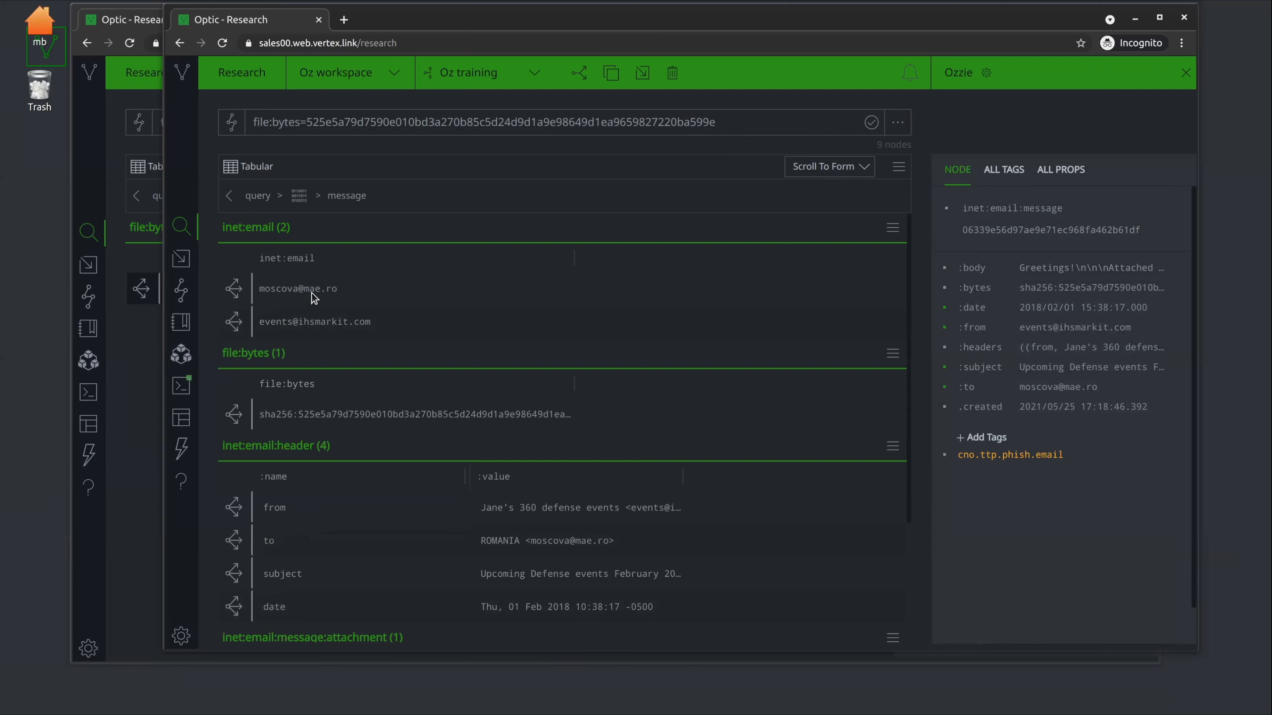
left_click(313, 295)
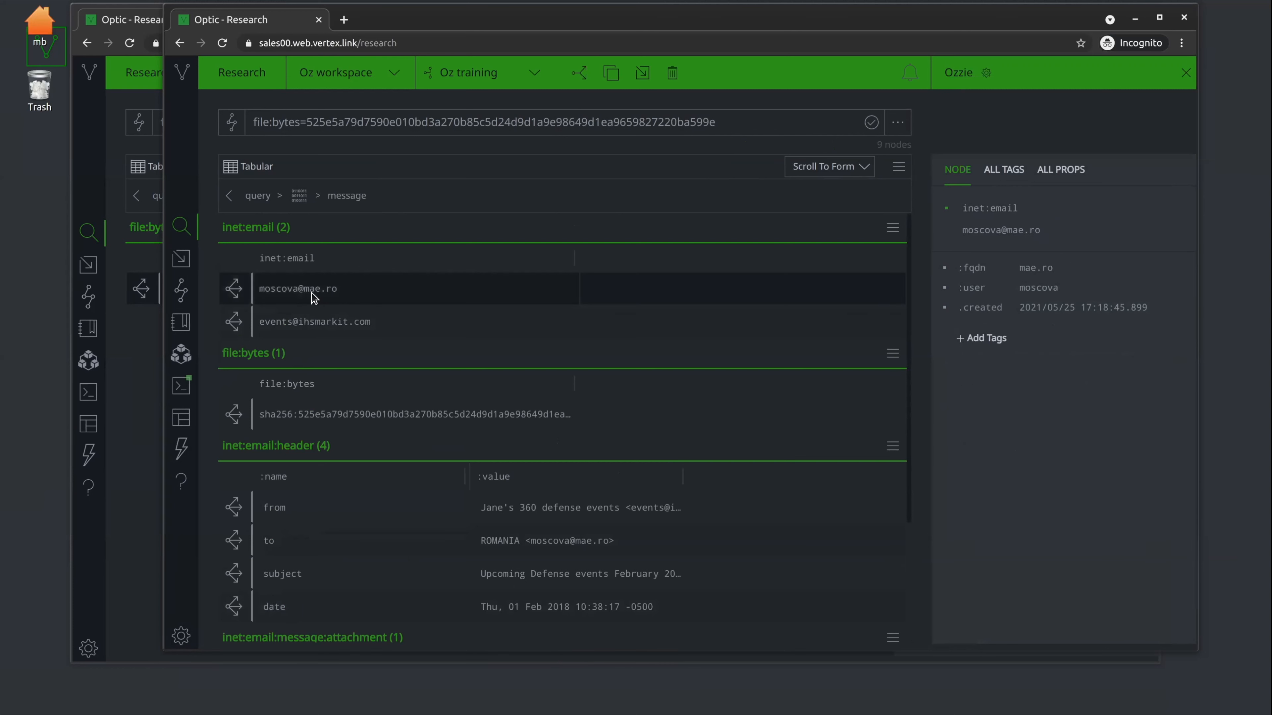
right_click(374, 292)
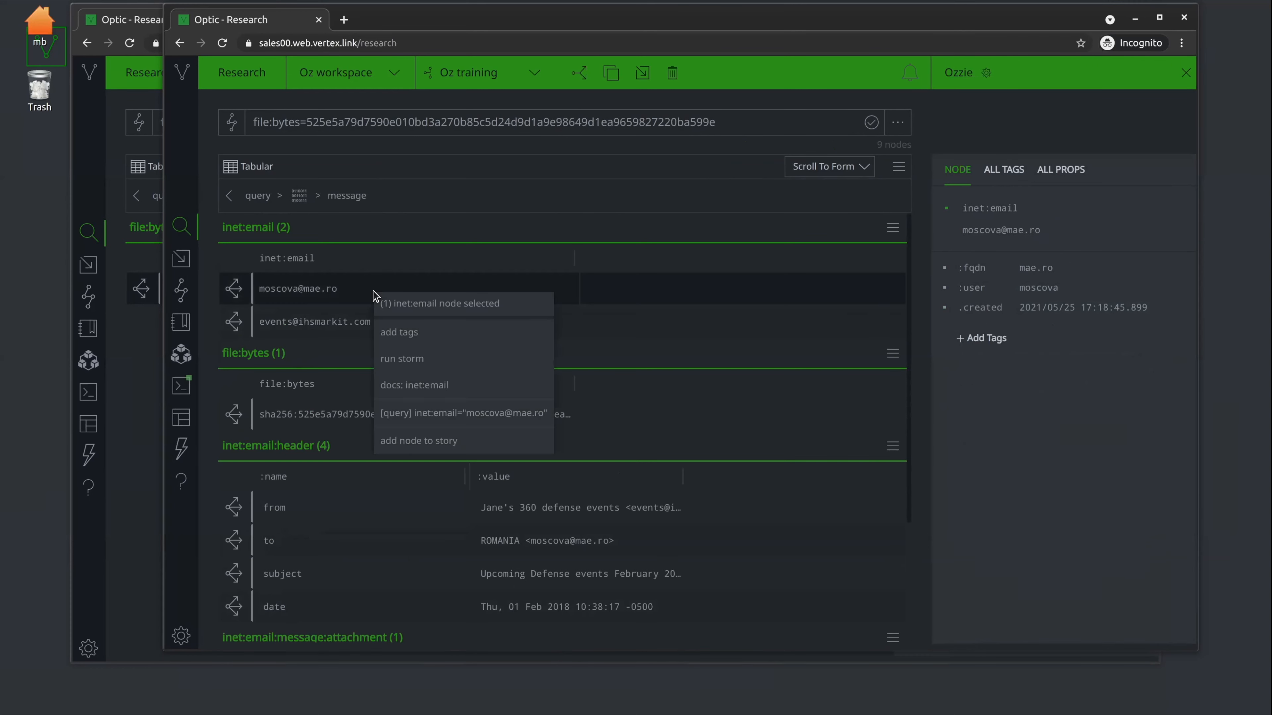
left_click(390, 333)
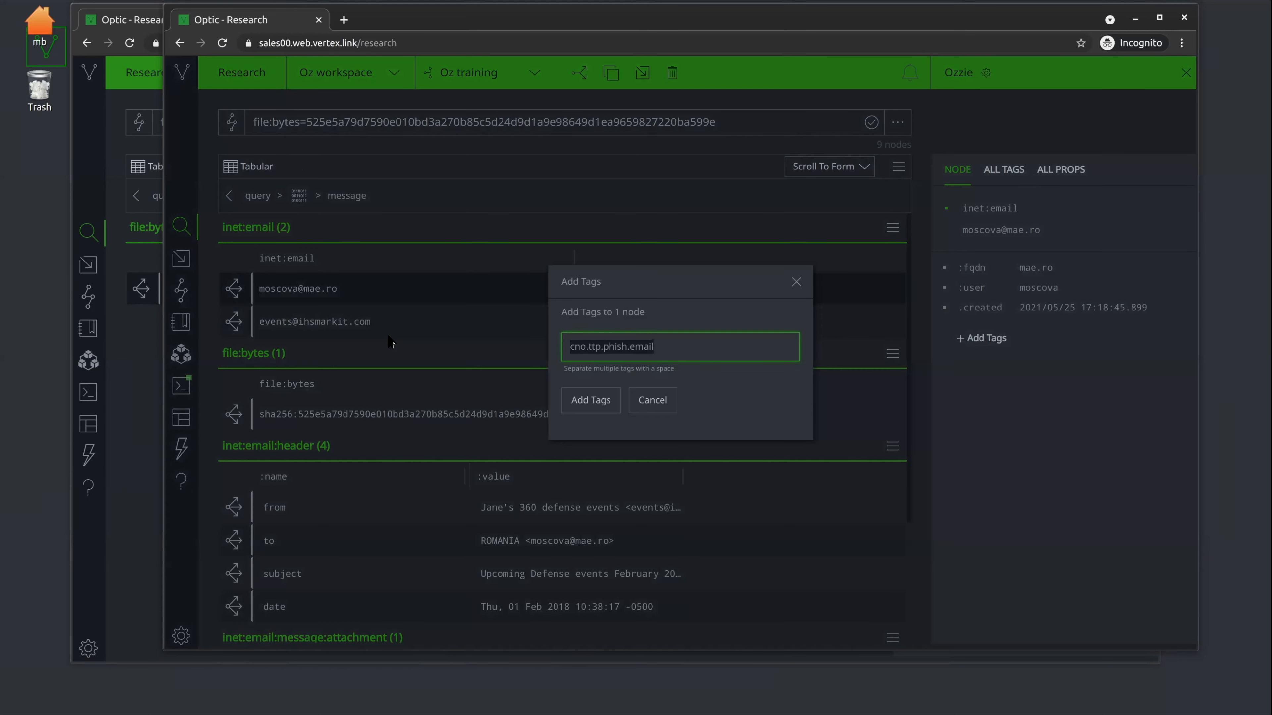
key("Right")
key("BackSpace")
key("BackSpace")
key("BackSpace")
key("BackSpace")
type("tgt")
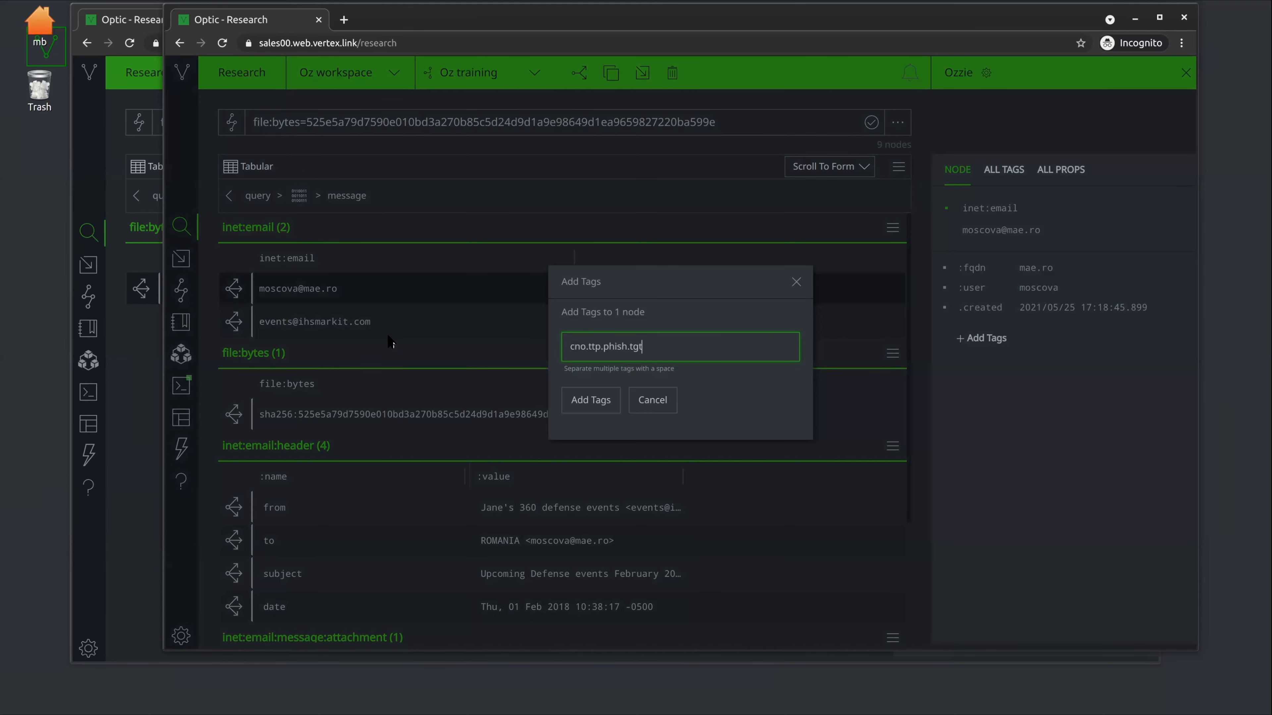
left_click(585, 400)
Step: Add the tag cno.ttp.phish.sender to the sender's inet:email node
left_click(441, 318)
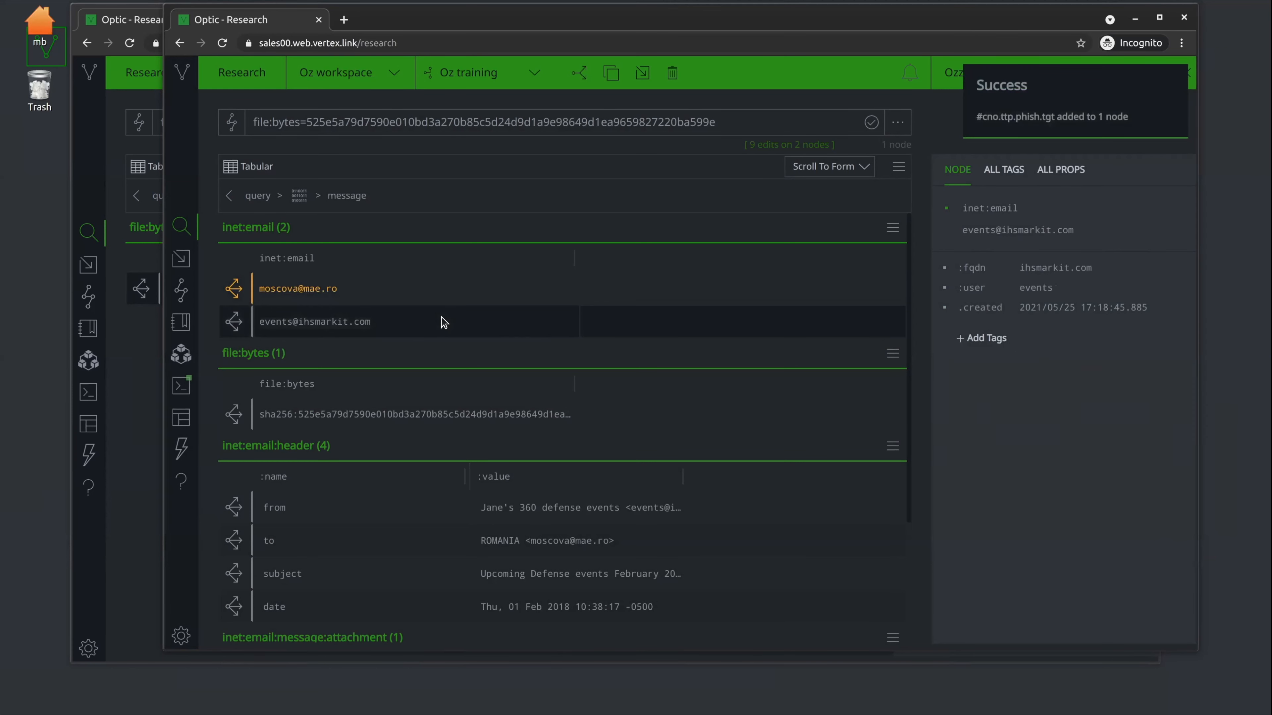
right_click(403, 319)
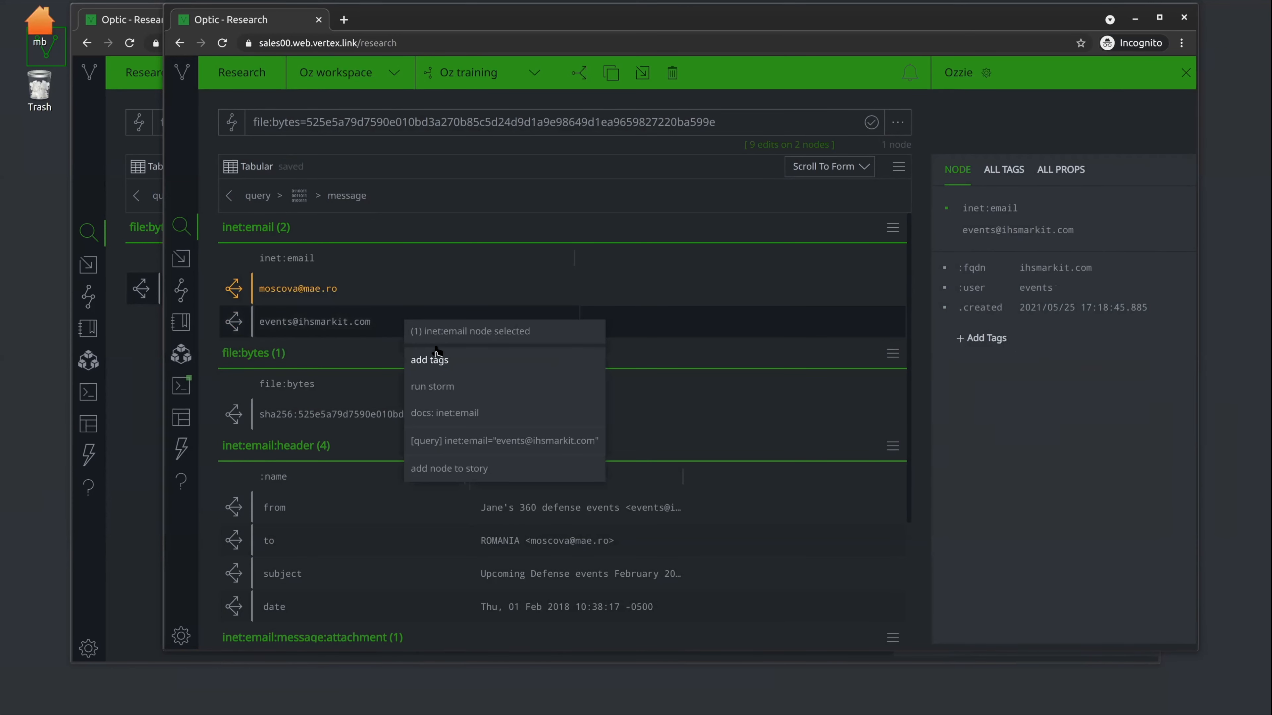
left_click(438, 366)
type("cno.ttp.phish.")
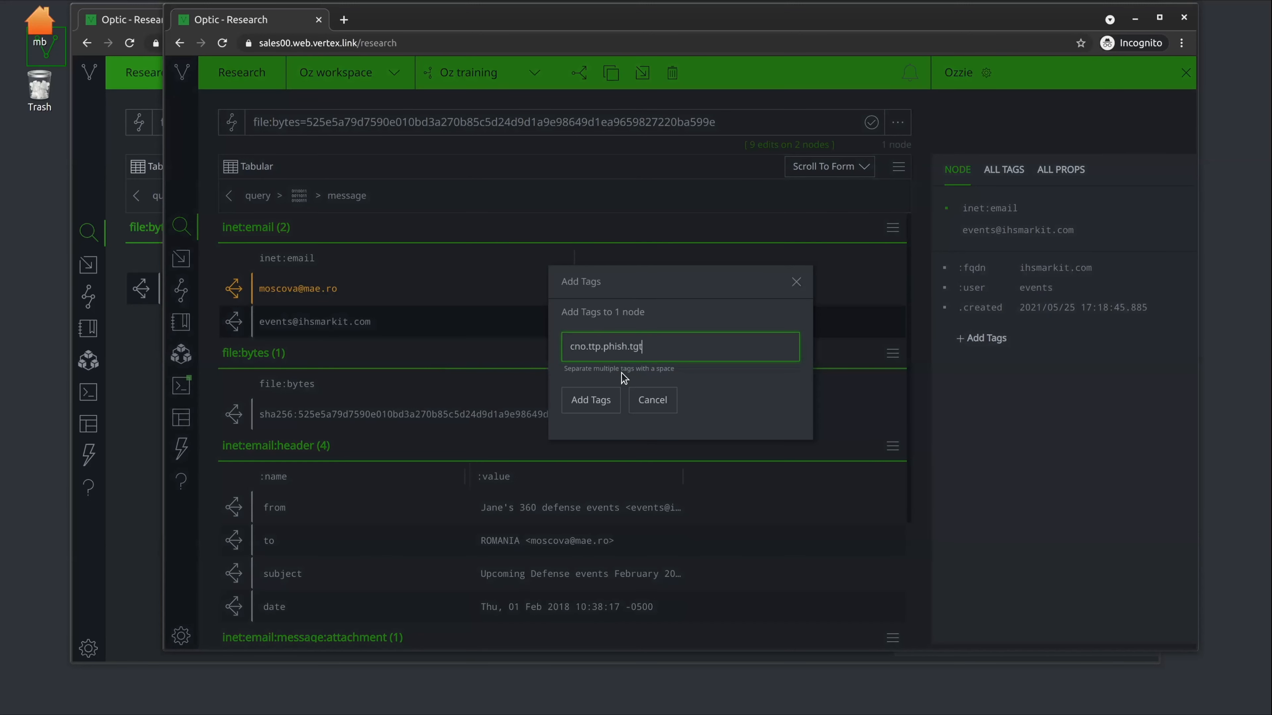
type("sender")
left_click(599, 401)
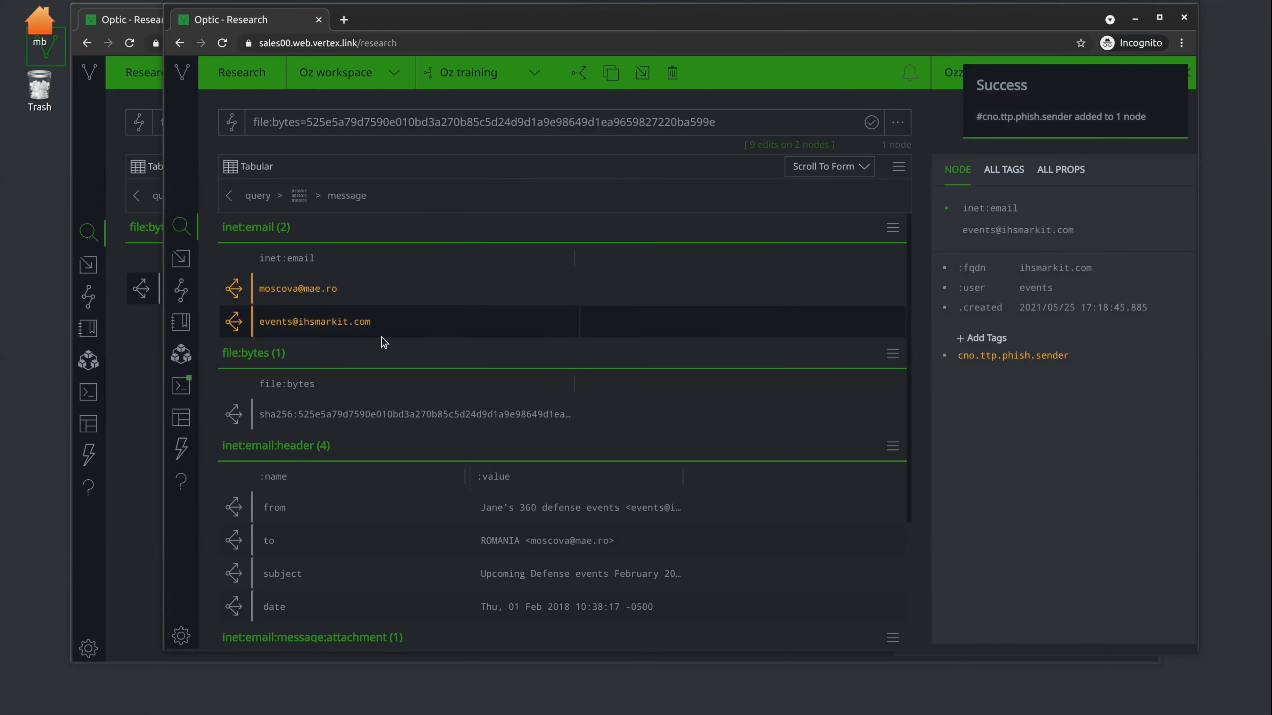
Step: Inspect the inet:email:message:attachment node and explore its adjacent nodes
scroll(384, 343, "down", 3)
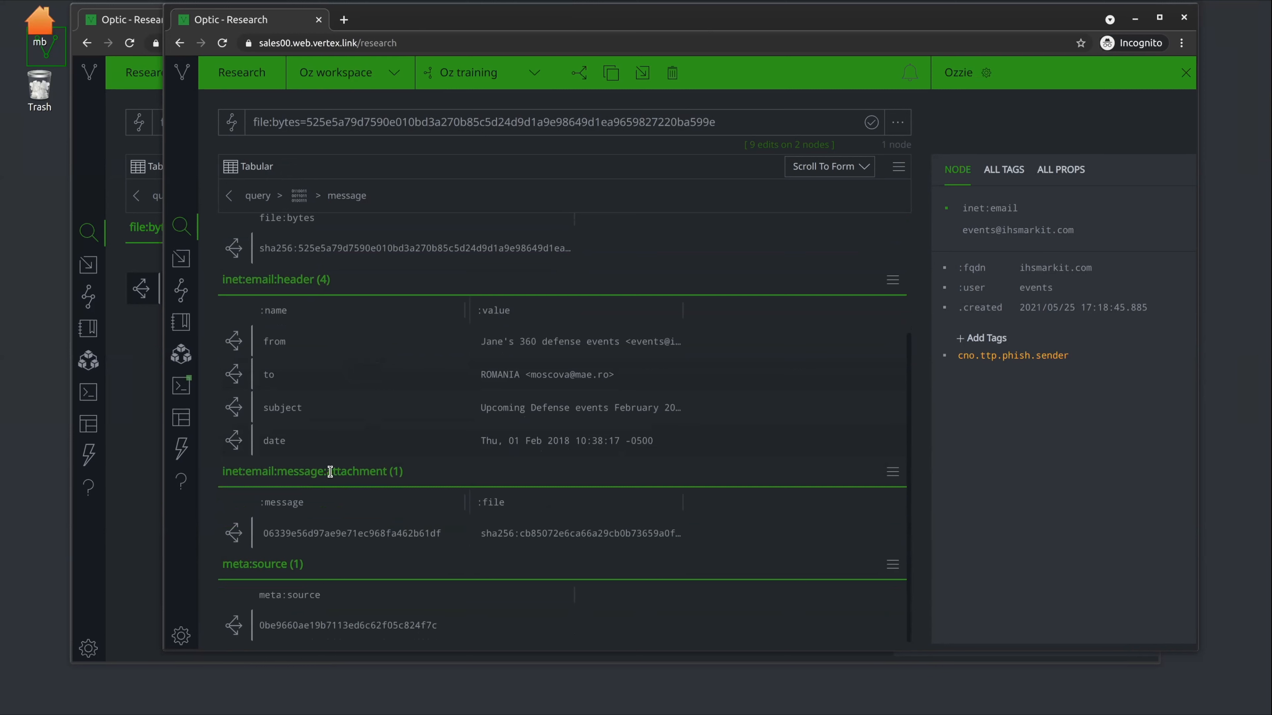
left_click(323, 532)
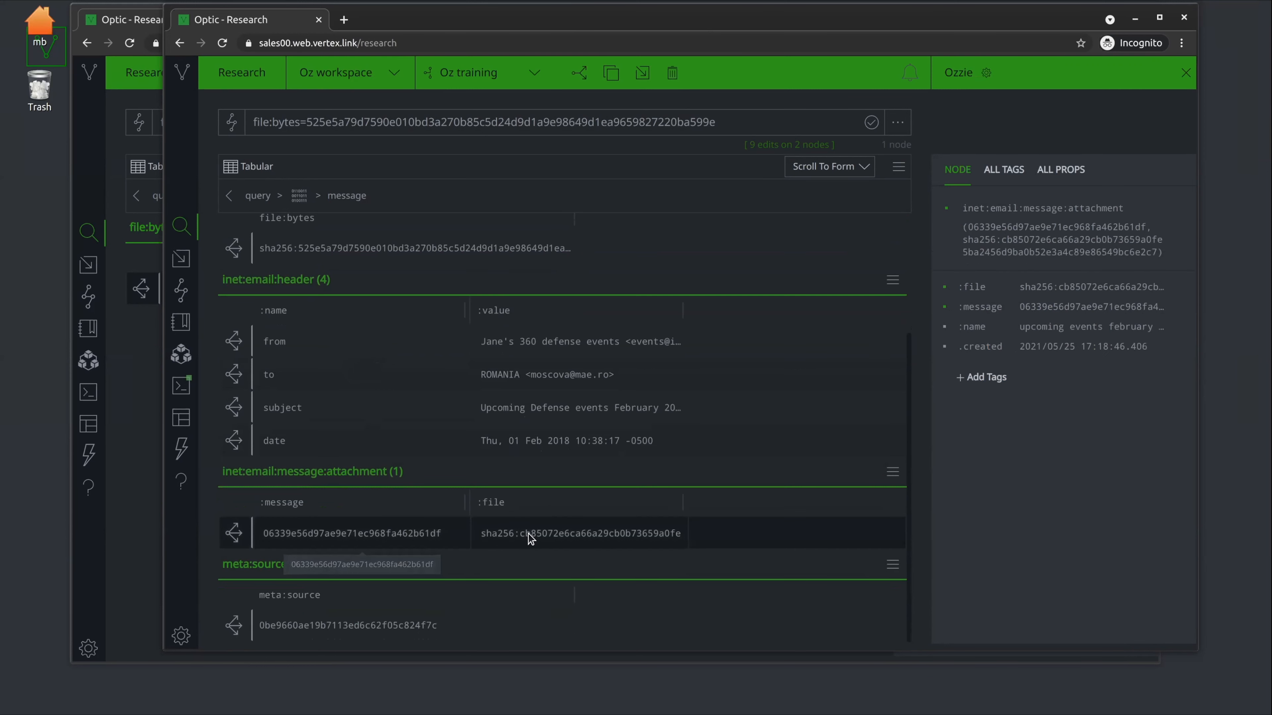
left_click(241, 533)
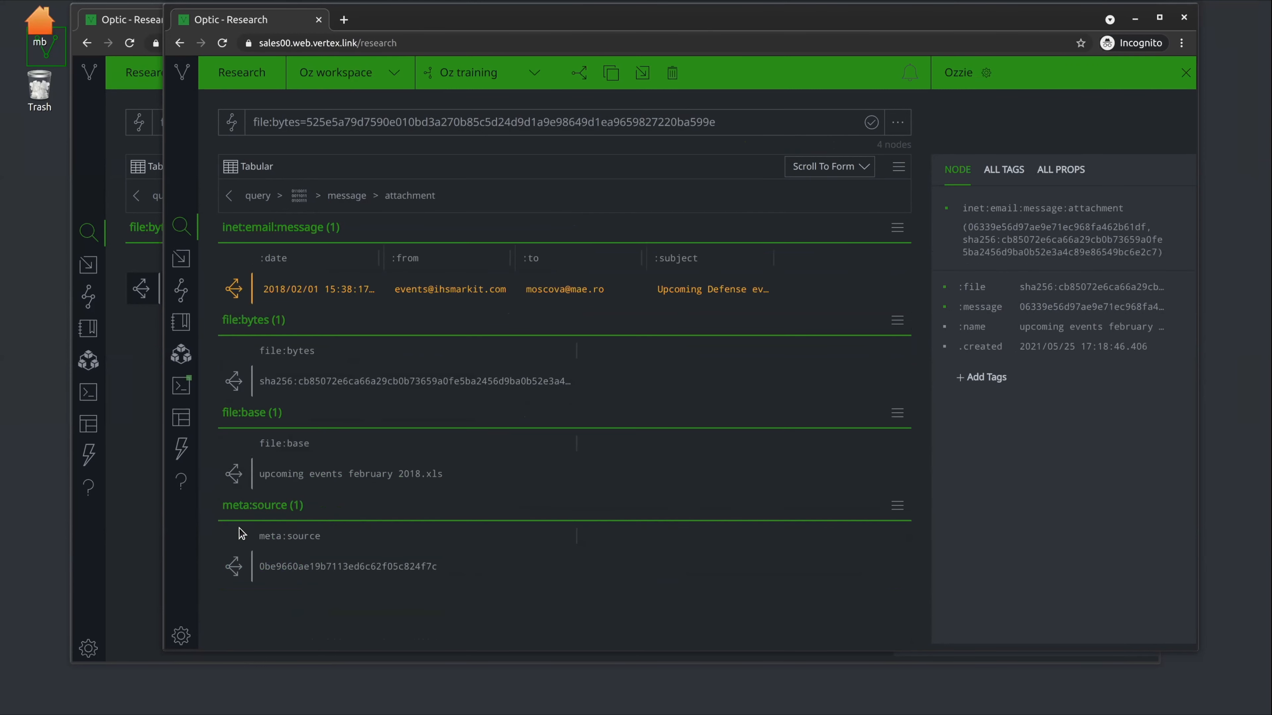
Step: Add the tag cno.ttp.phish.payload to the attachment's file:bytes node
left_click(302, 370)
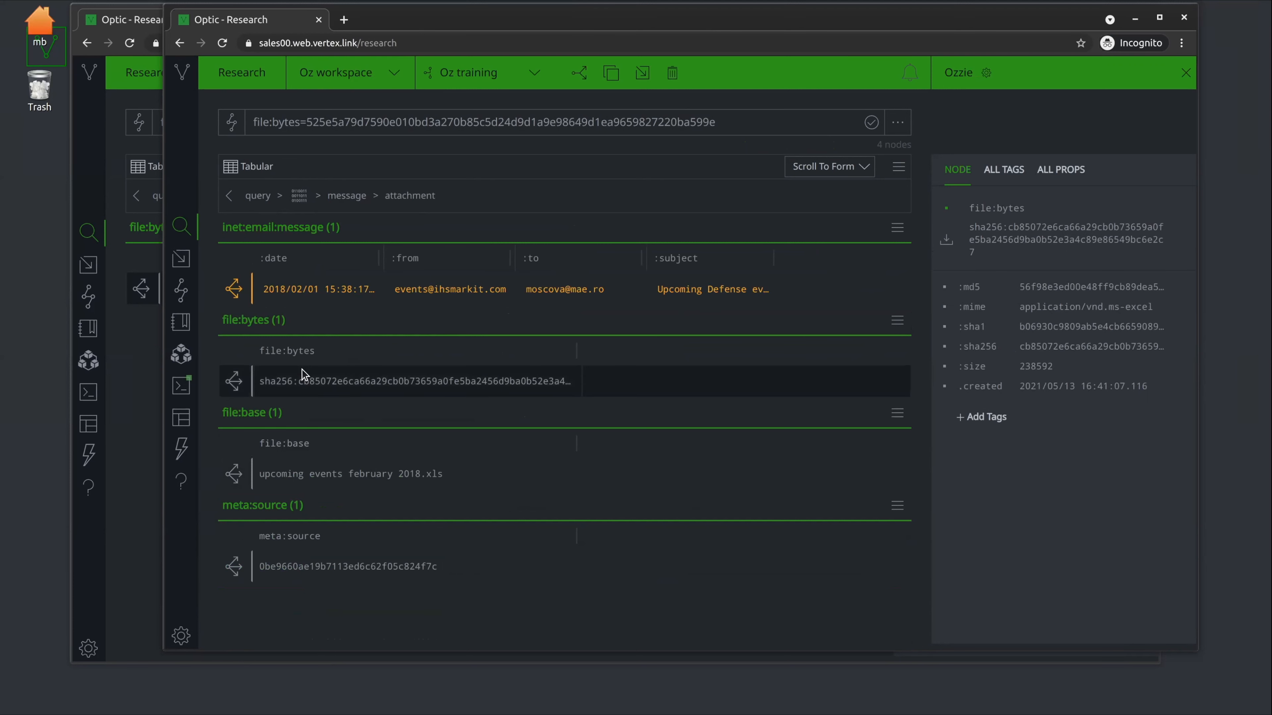
right_click(380, 383)
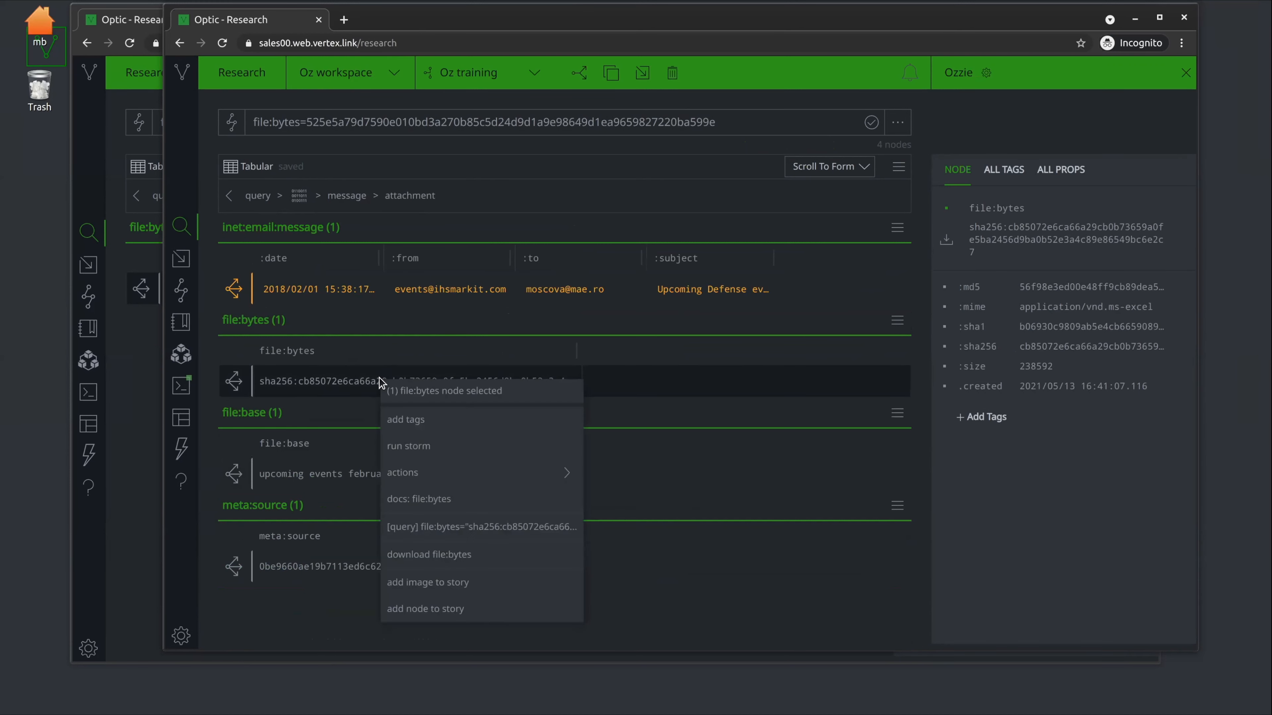
left_click(397, 427)
key("Right")
key("BackSpace")
key("BackSpace")
key("BackSpace")
key("BackSpace")
key("BackSpace")
key("BackSpace")
type("payload")
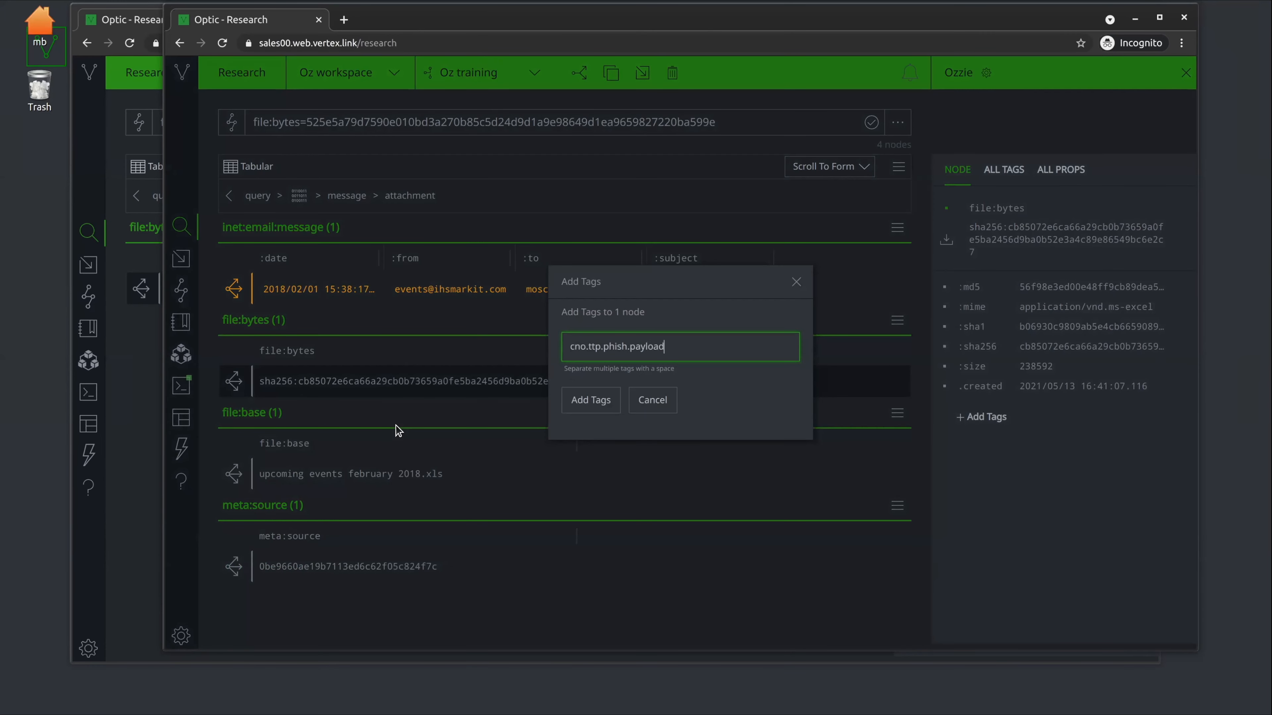
left_click(578, 401)
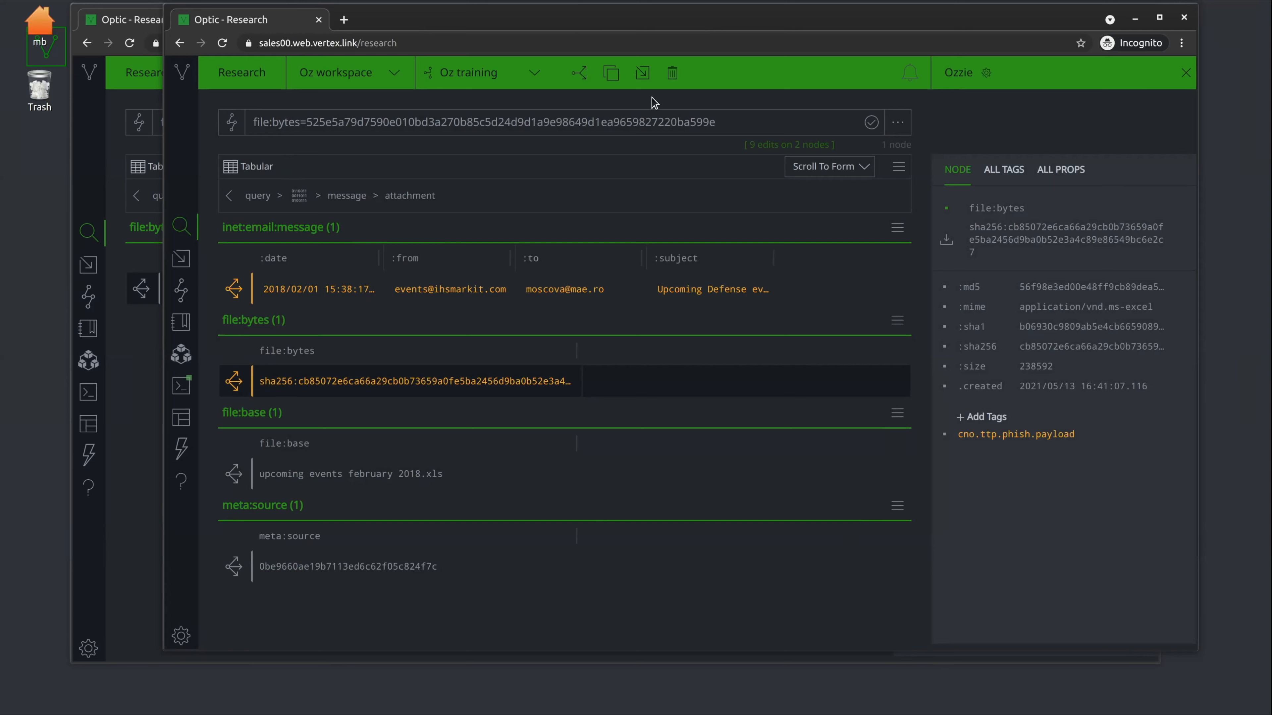
Step: Try to merge the Oz training view into fork&merge from the trainee's account
right_click(646, 77)
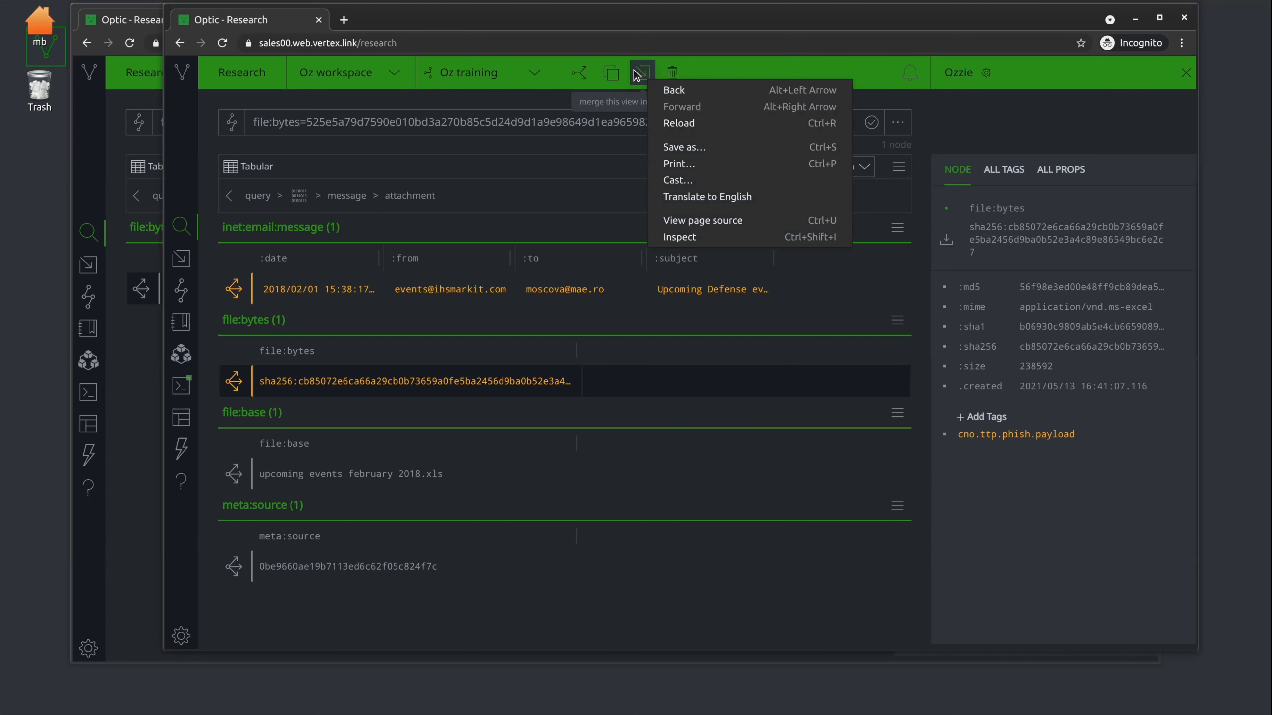
left_click(636, 74)
left_click(639, 75)
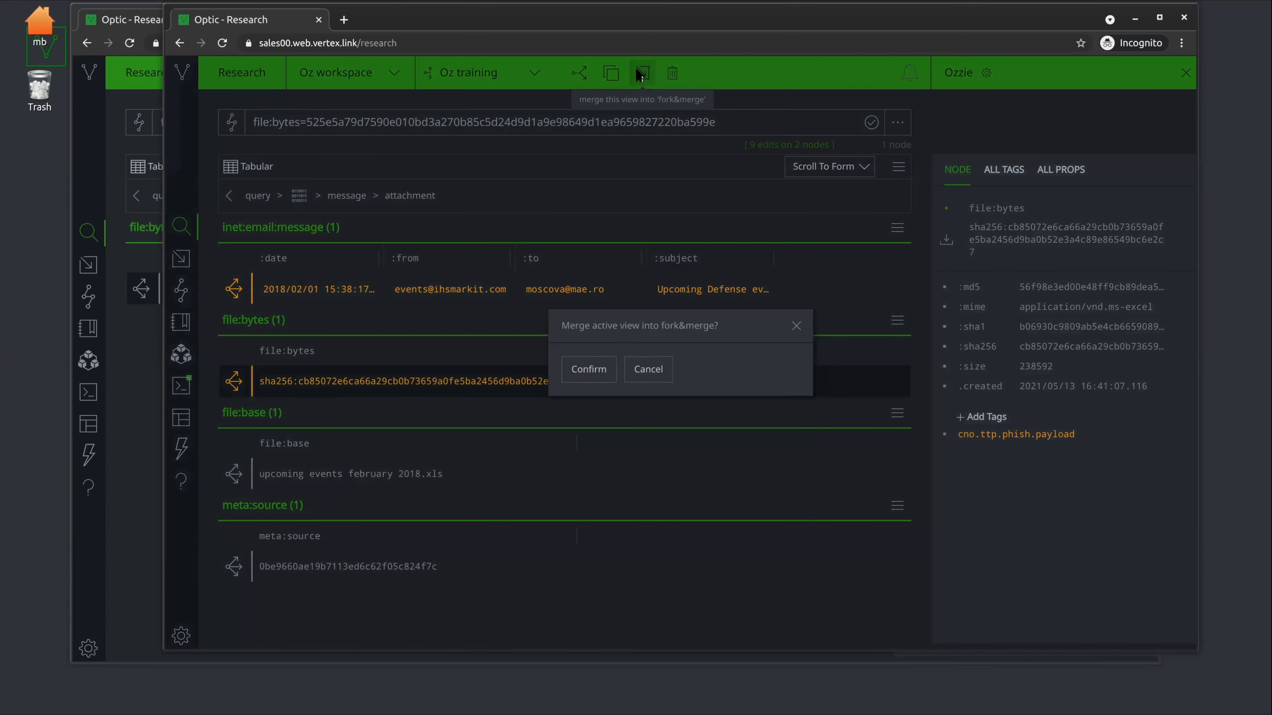
left_click(583, 370)
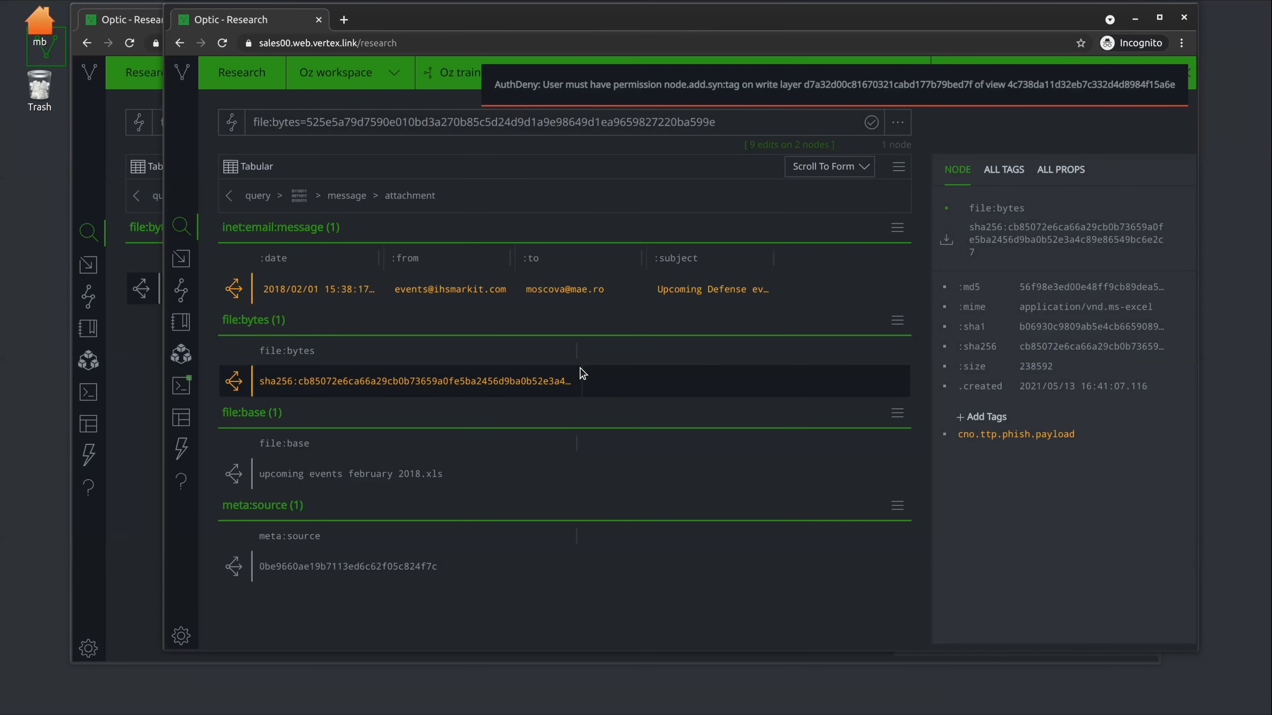
left_click(709, 121)
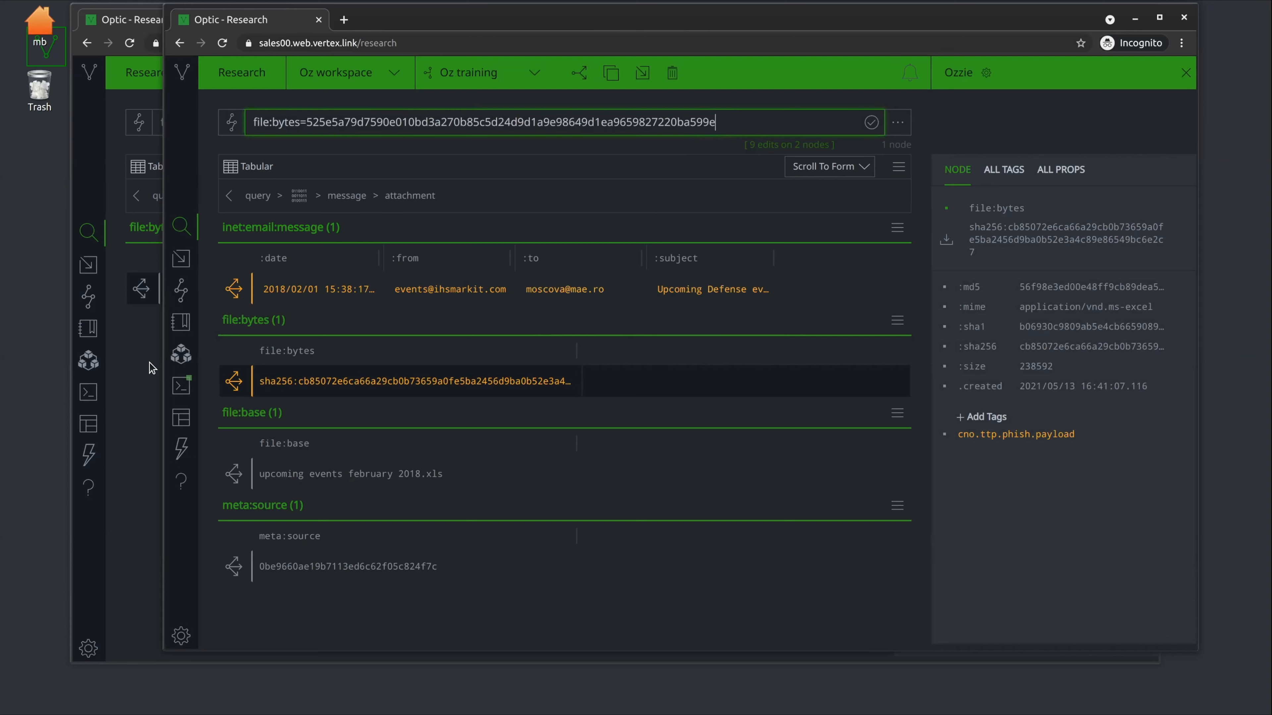
Step: Switch to the presenter's browser window, rerun the file:bytes query in the Oz training view and explore the file's adjacent nodes
left_click(141, 374)
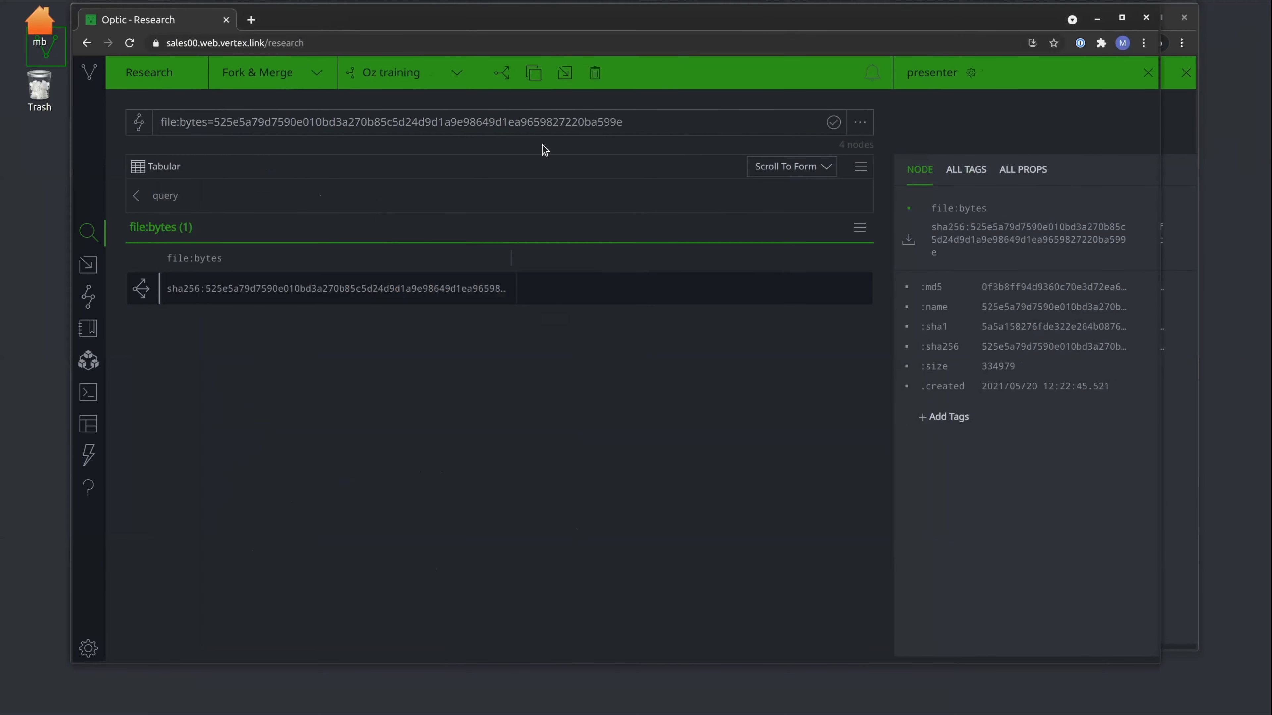
left_click(518, 125)
key("Return")
left_click(142, 255)
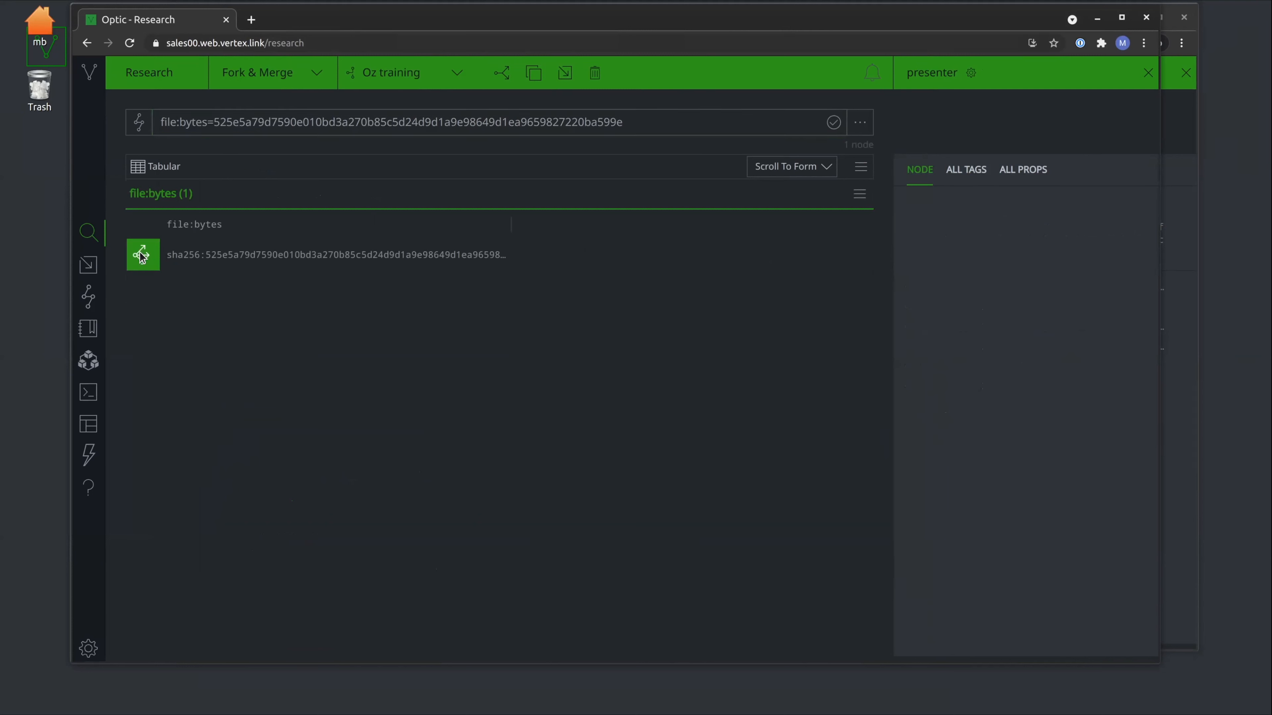
Step: Go to the inet:email:message form, inspect the email message's details and tag removal options, and explore its adjacent nodes
left_click(777, 170)
scroll(816, 313, "down", 1)
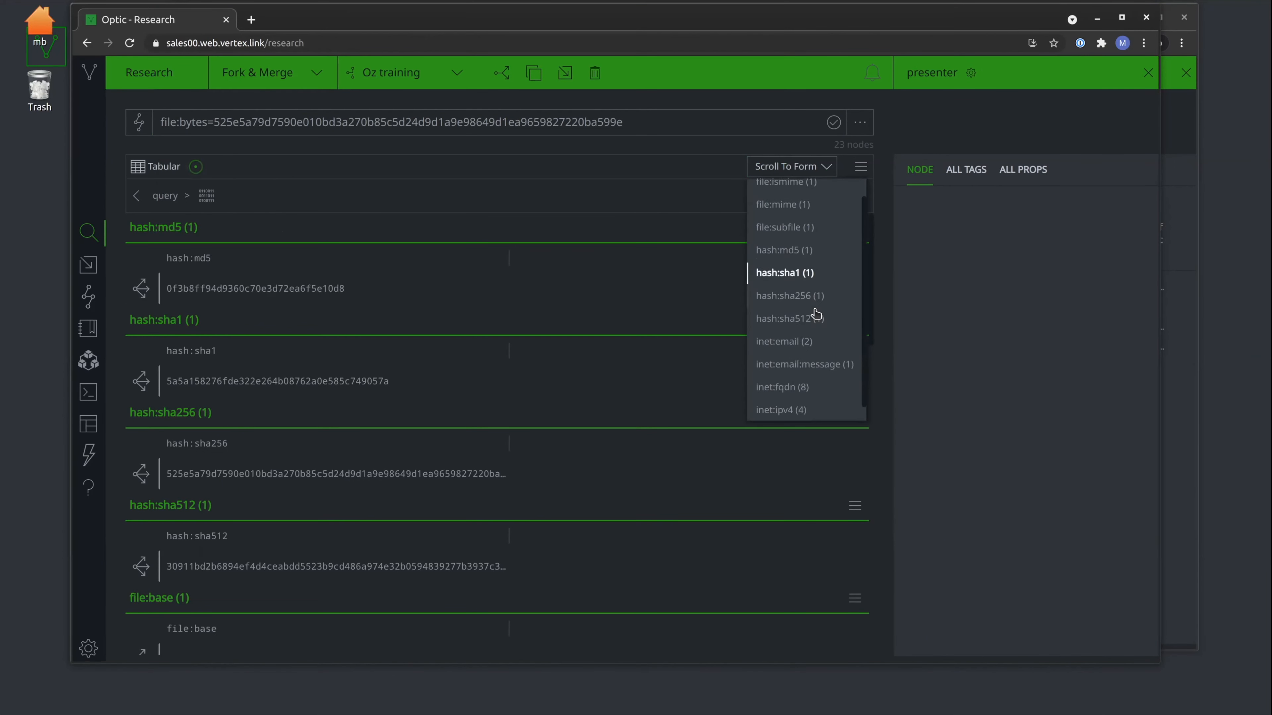
left_click(824, 362)
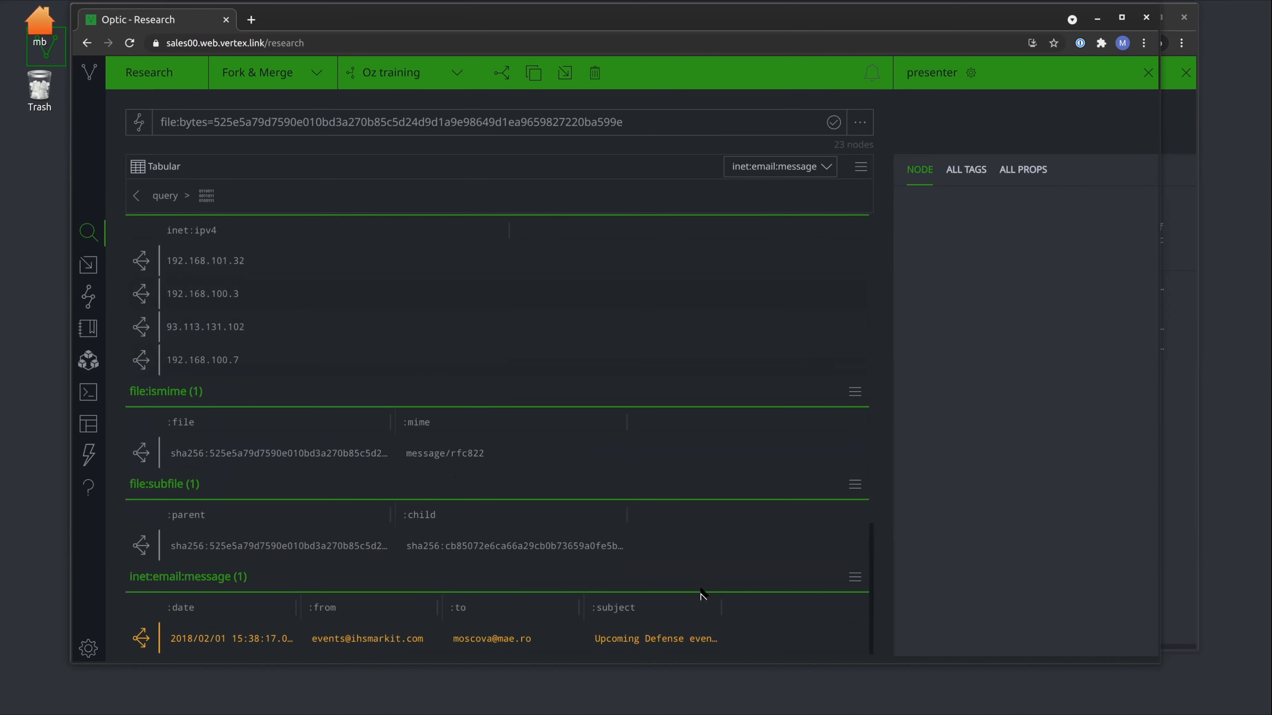
left_click(674, 637)
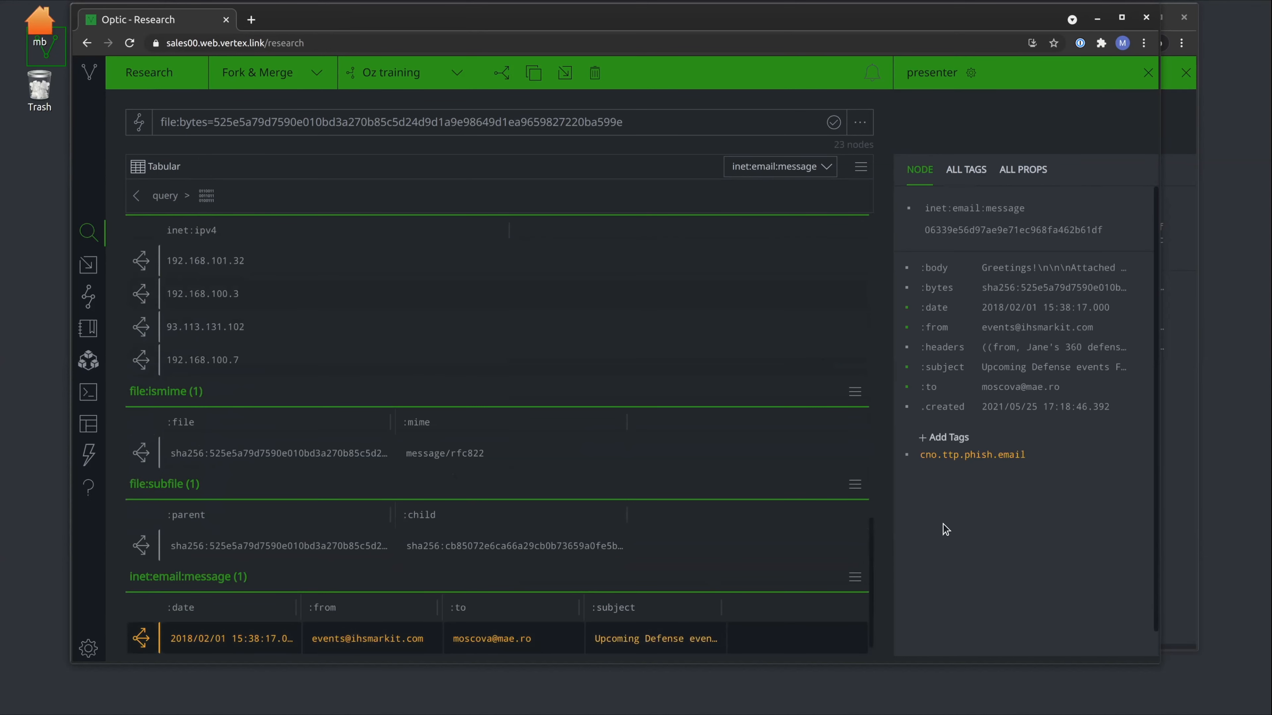
mouse_move(1010, 455)
left_click(1130, 459)
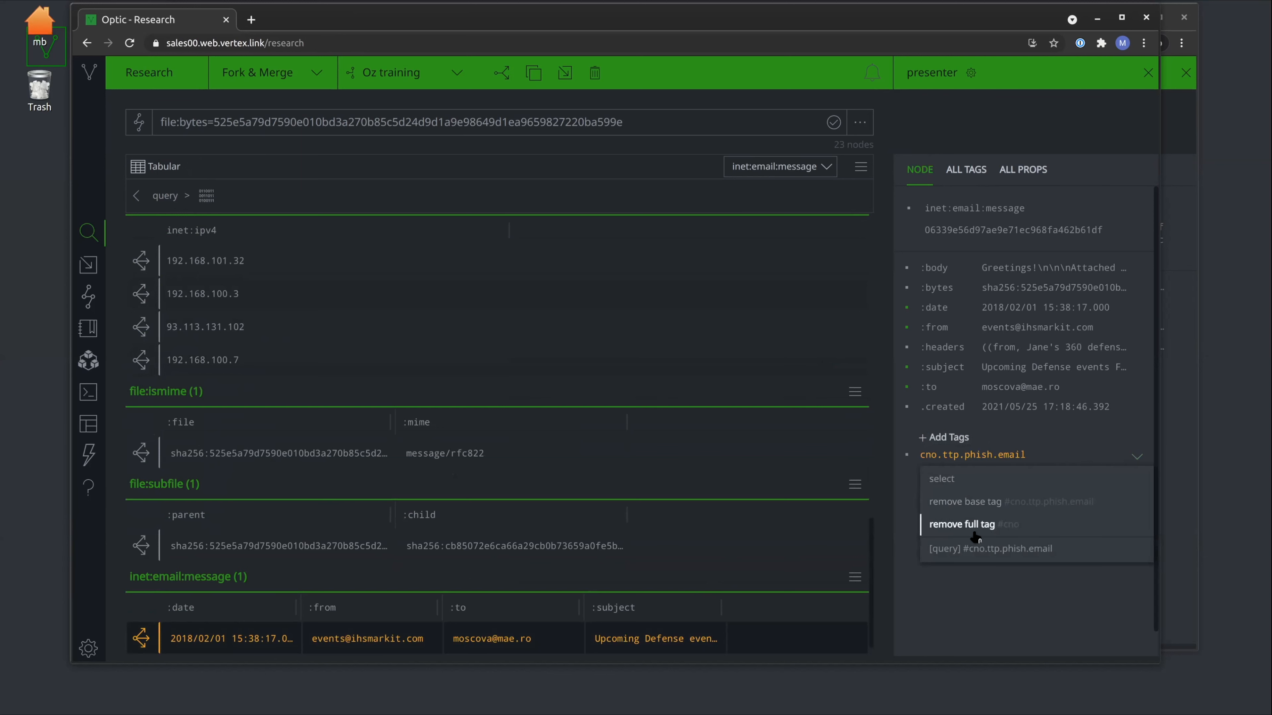
left_click(951, 608)
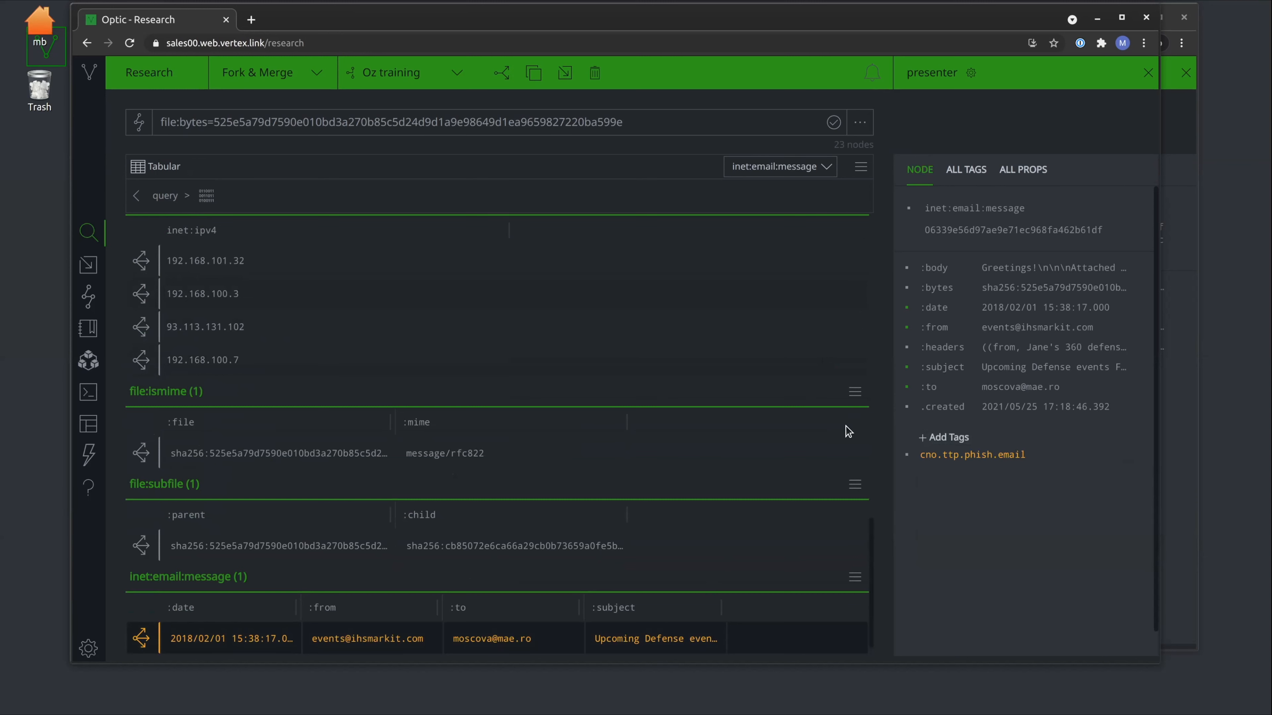
left_click(141, 637)
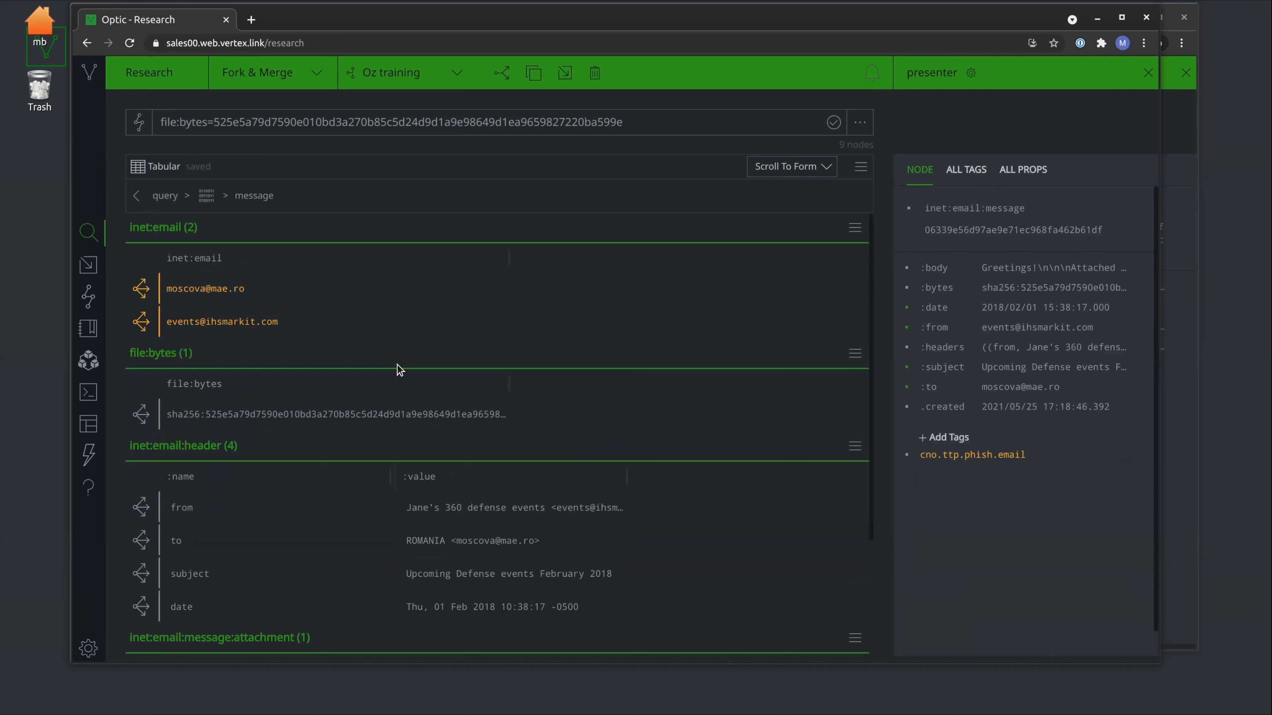
Step: Review the forked view's layer merge diff, sorted by action with the tag.add entries first
left_click(525, 77)
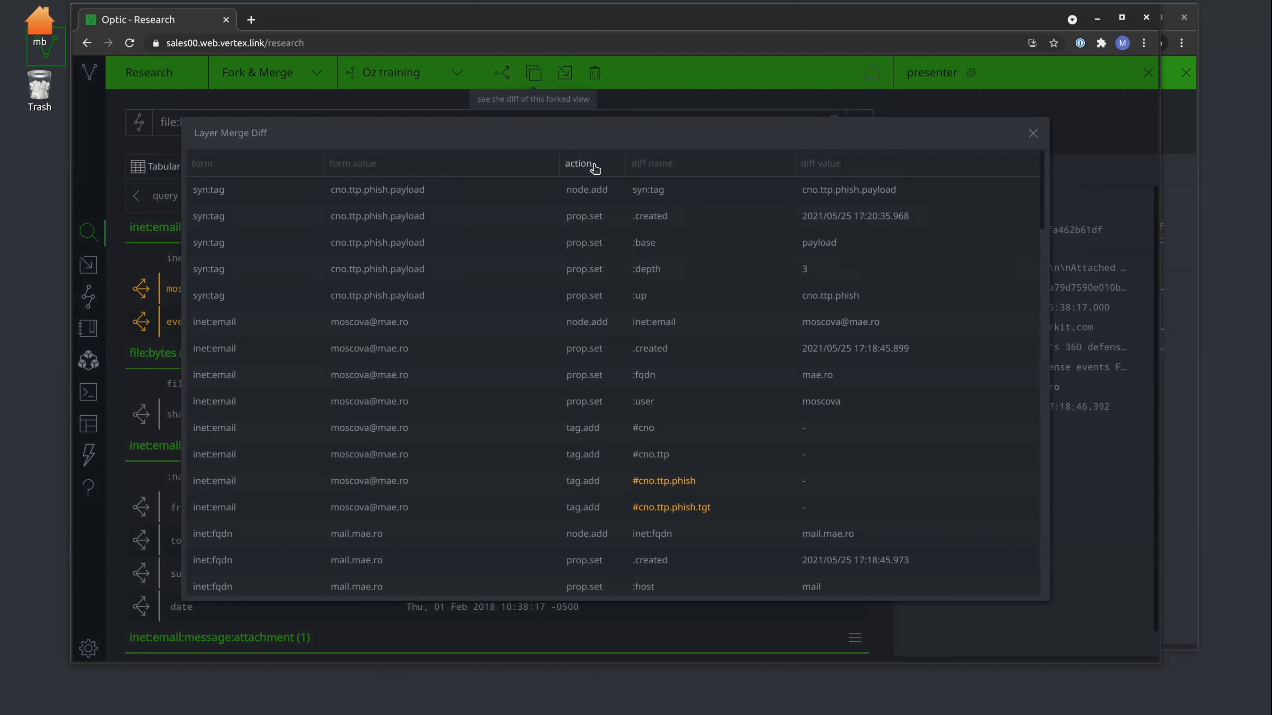
left_click(581, 164)
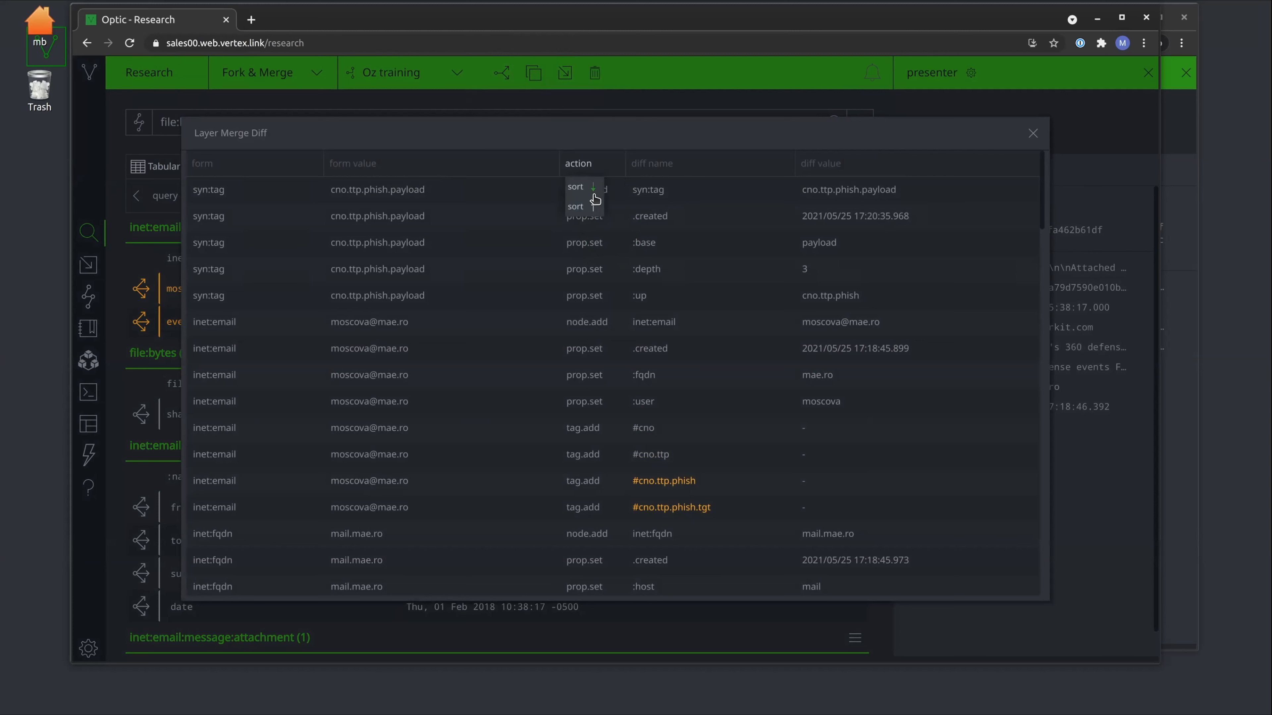
left_click(592, 208)
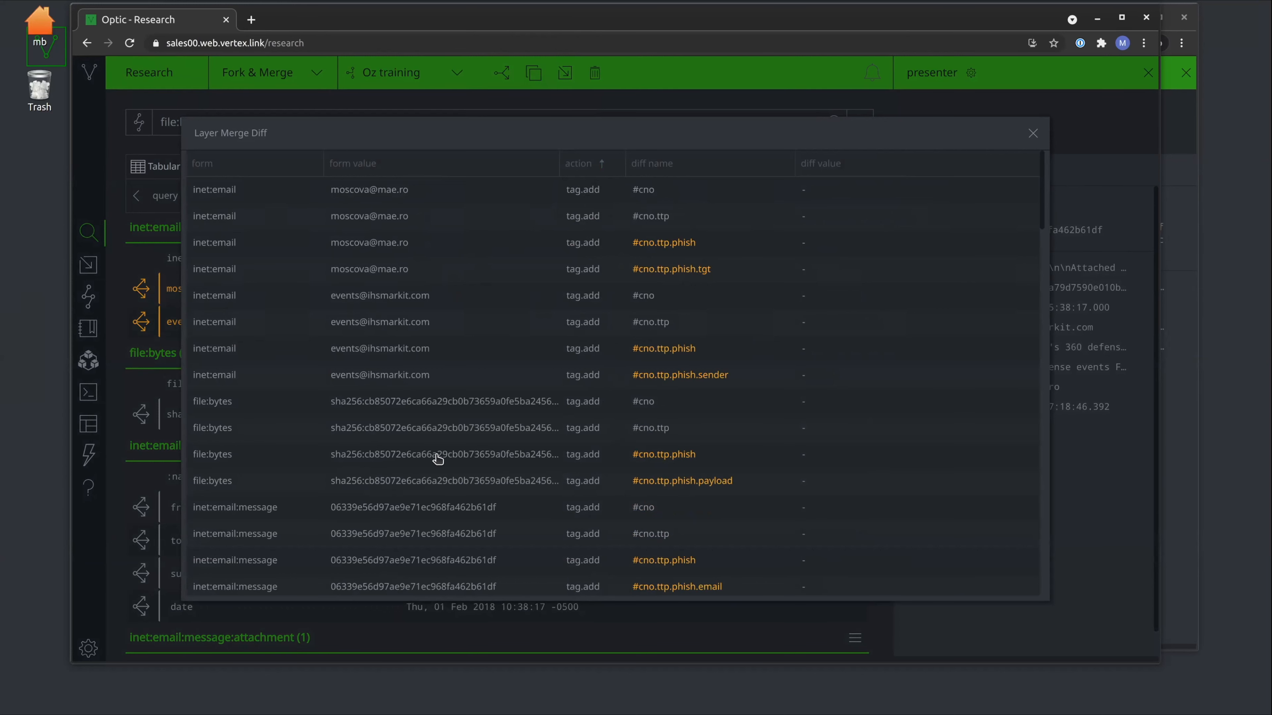
scroll(427, 479, "down", 2)
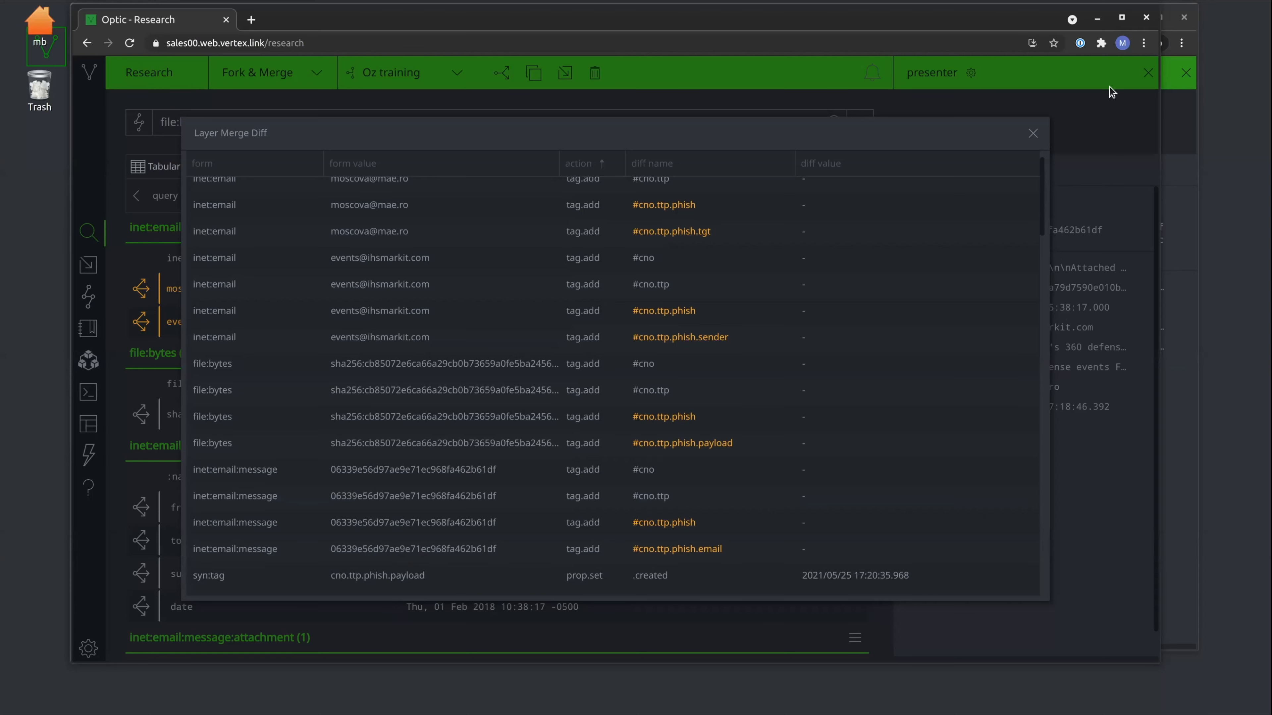
left_click(1032, 134)
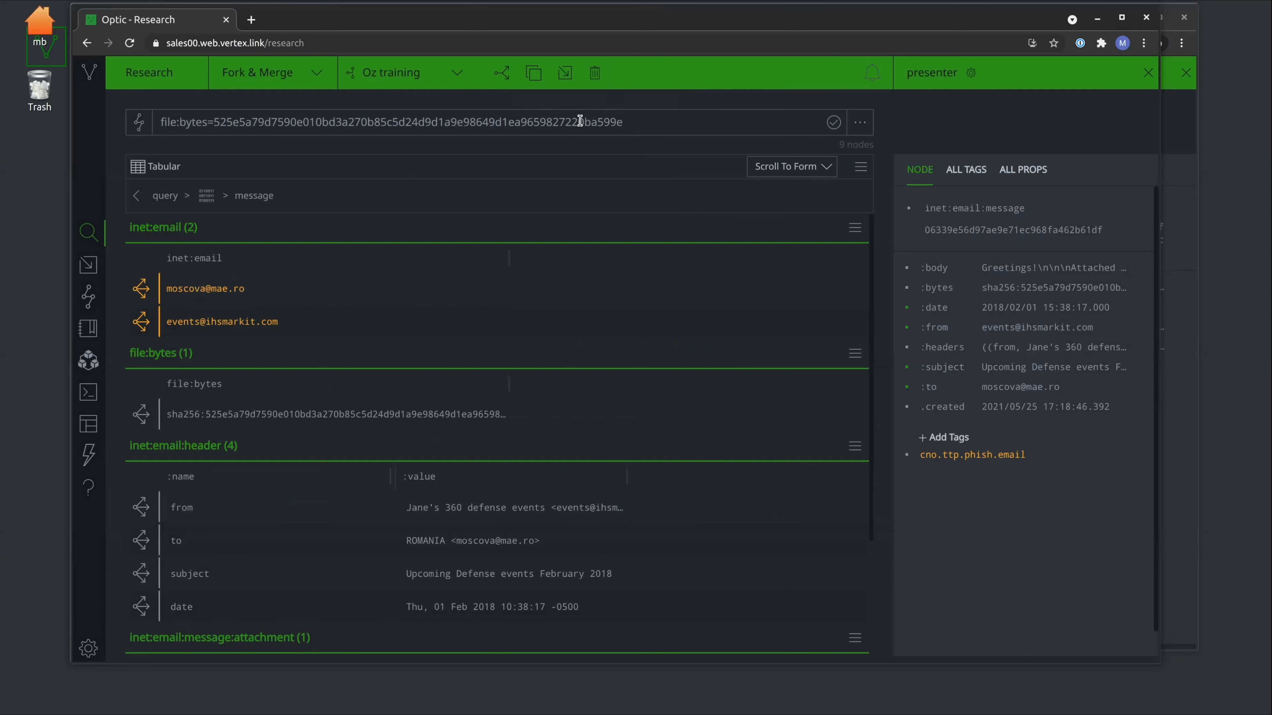
Step: Merge the Oz training view into fork&merge from the presenter's account
left_click(566, 76)
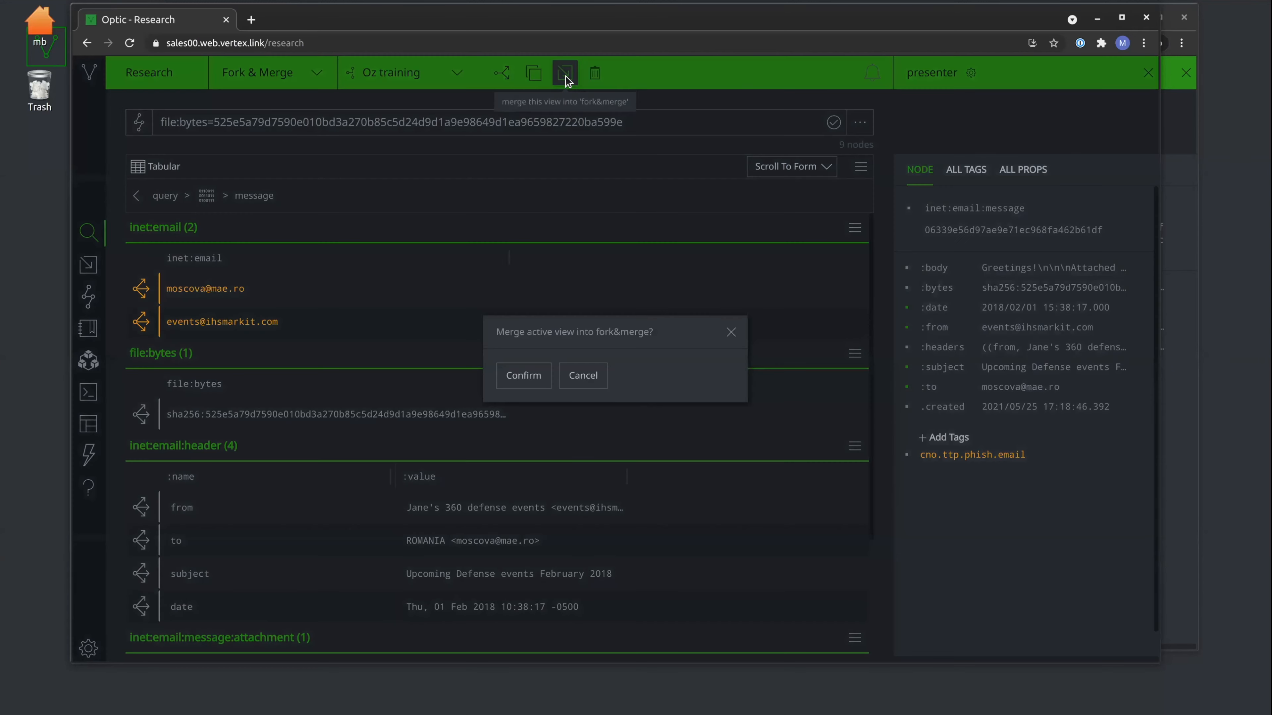
left_click(523, 376)
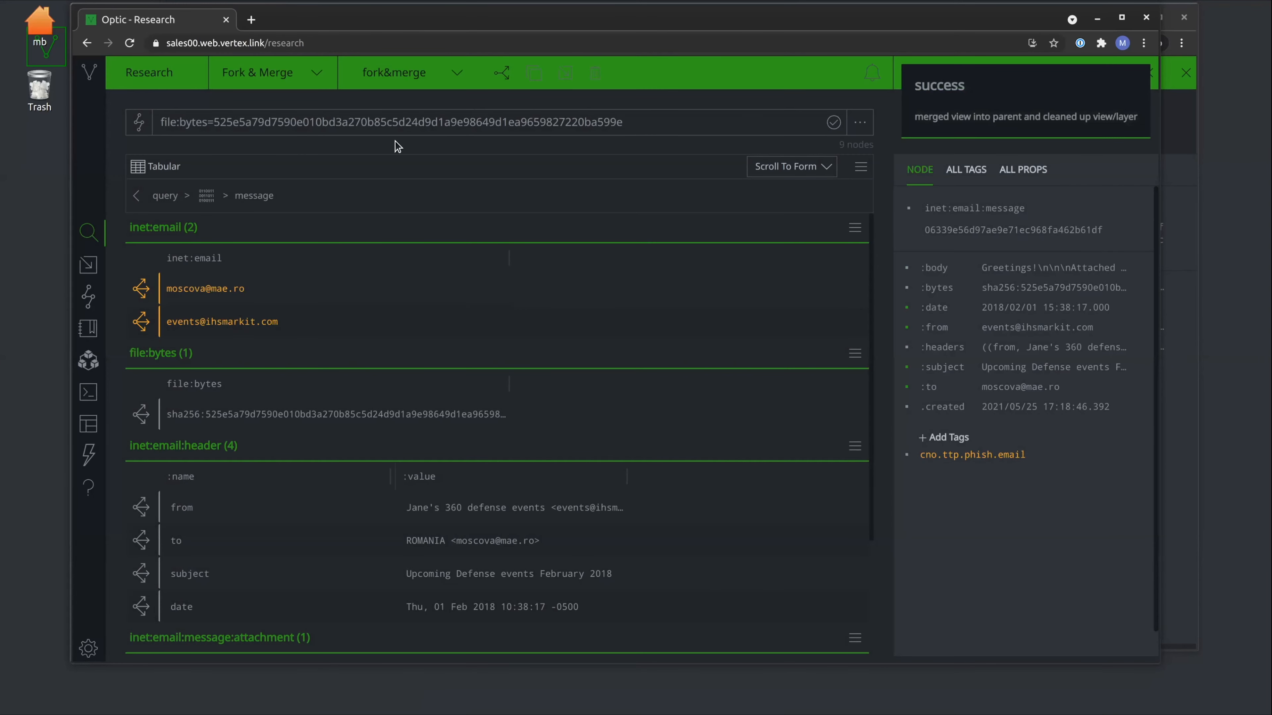
Step: Rerun the file:bytes query in the fork&merge view, explore its adjacent nodes and inspect the inet:email:message node's details
left_click(400, 123)
key("Return")
left_click(250, 258)
left_click(137, 263)
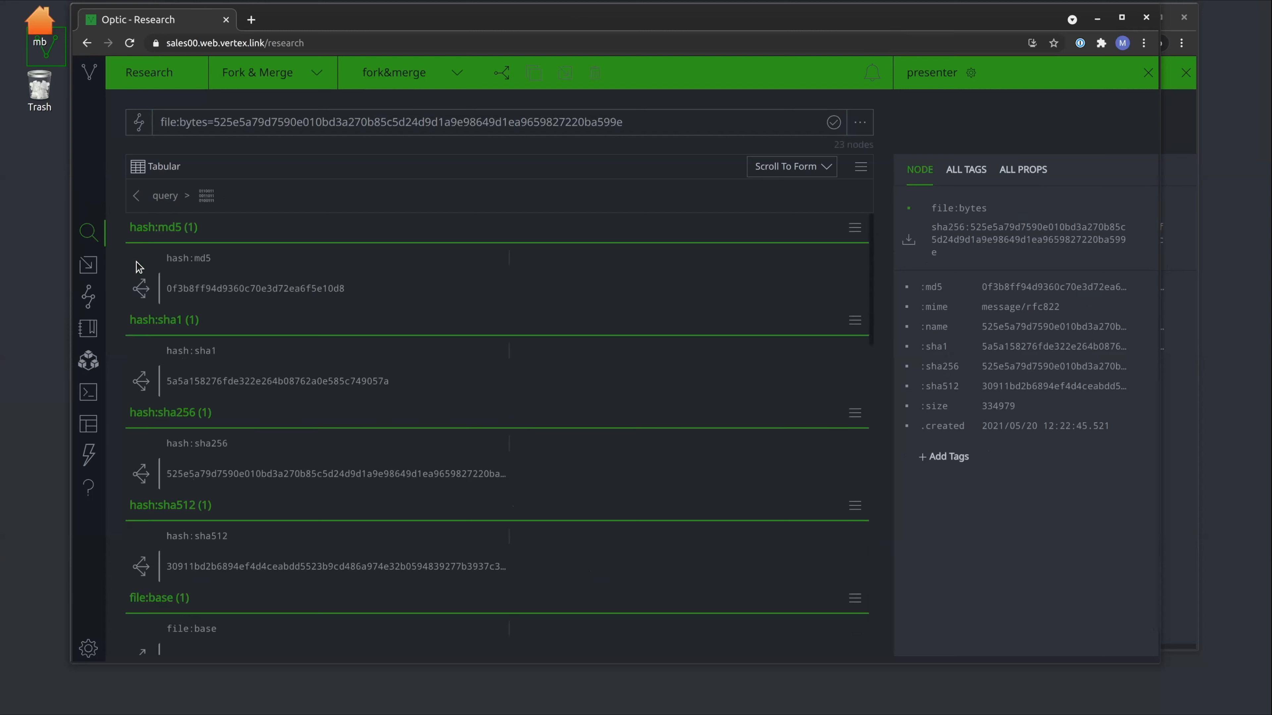
left_click(780, 179)
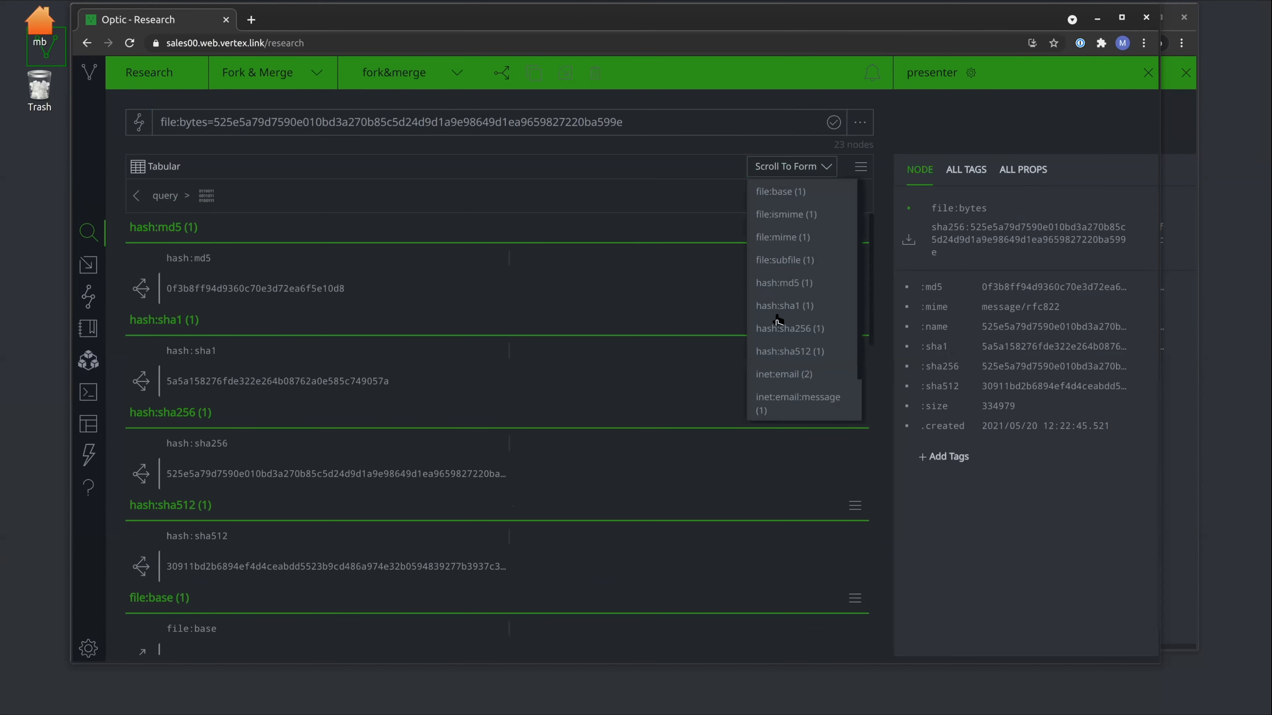
left_click(788, 400)
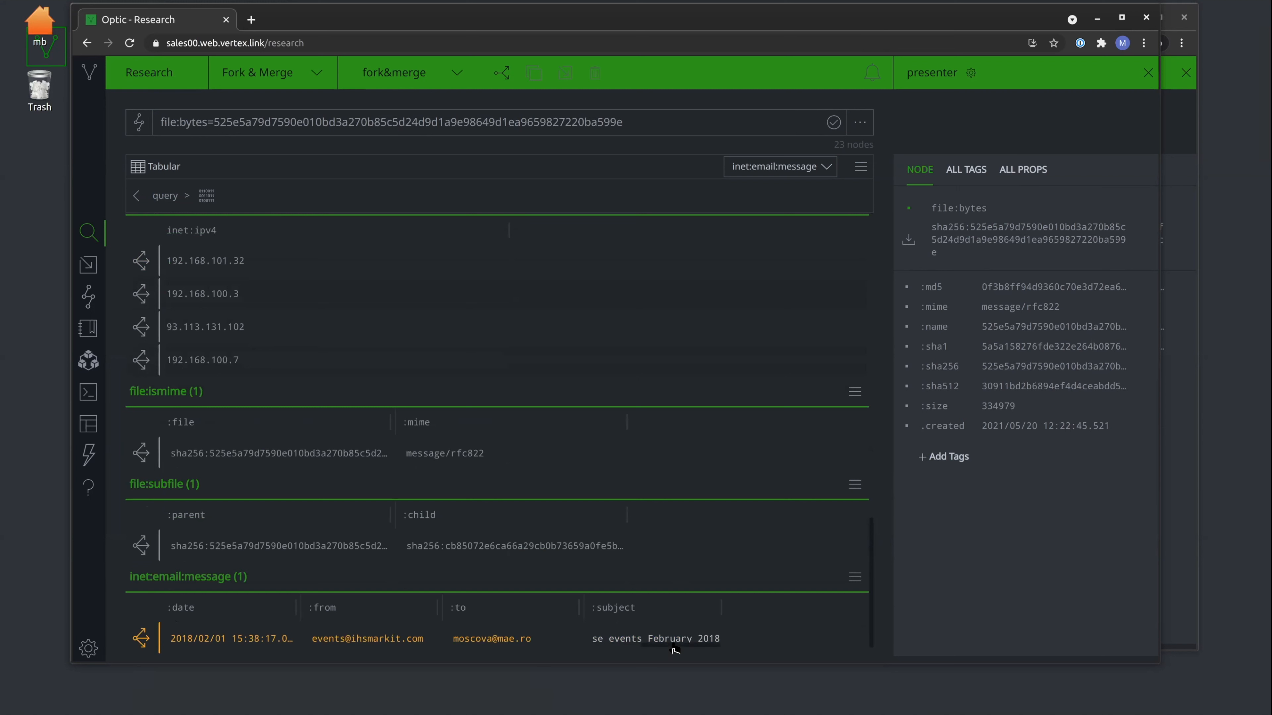
left_click(706, 640)
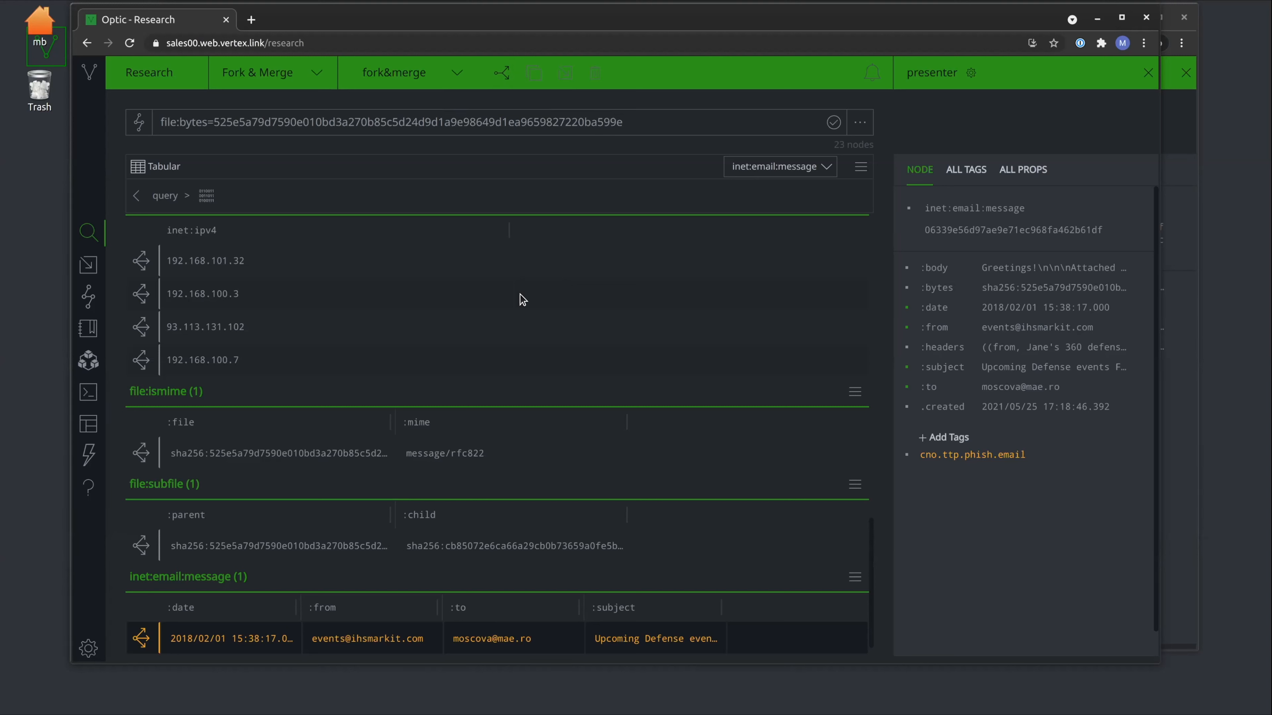
Step: Fork the fork&merge view into a new view named cirt
left_click(501, 74)
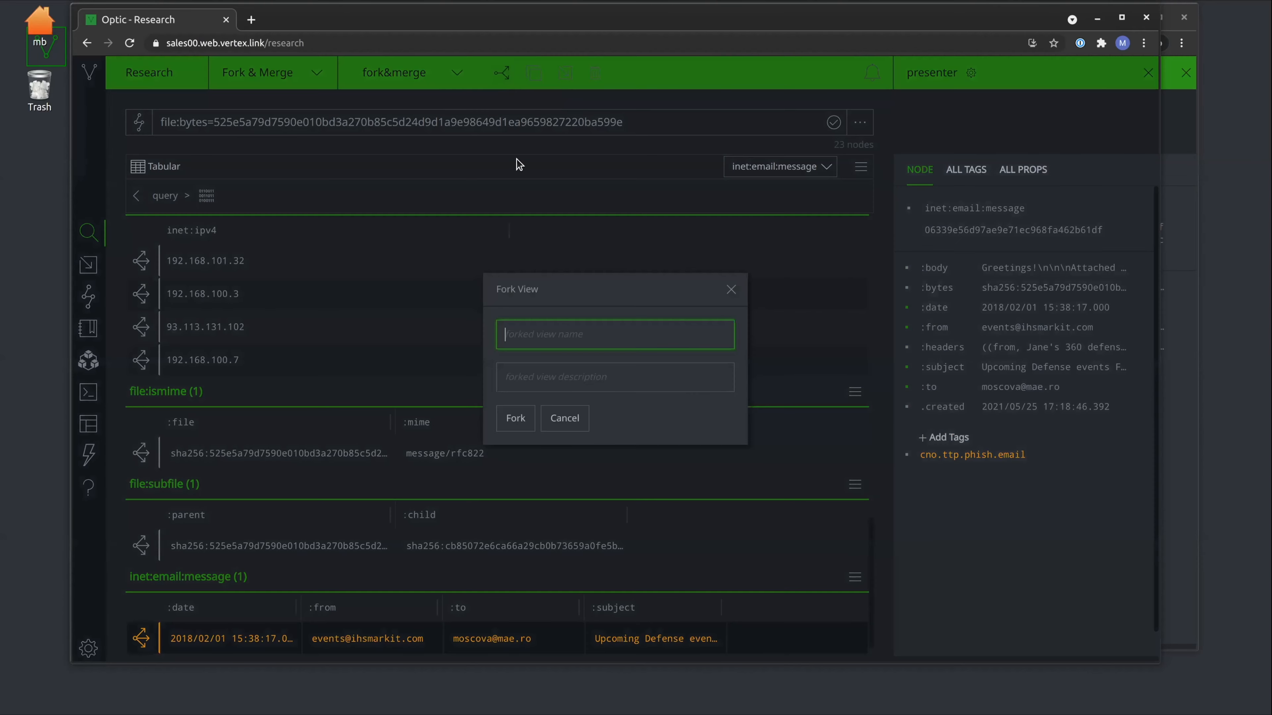
type("cirt")
left_click(525, 426)
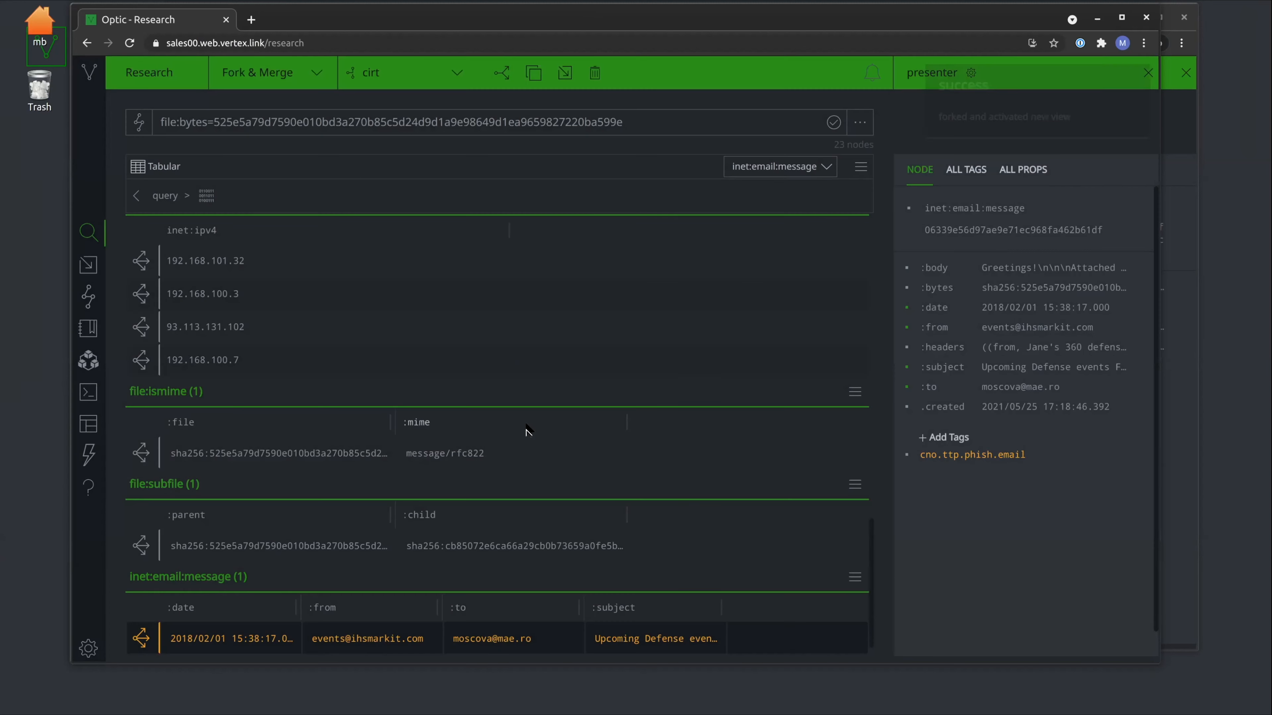
Step: Upload host_samples.zip from the home folder to the Axon
left_click(860, 122)
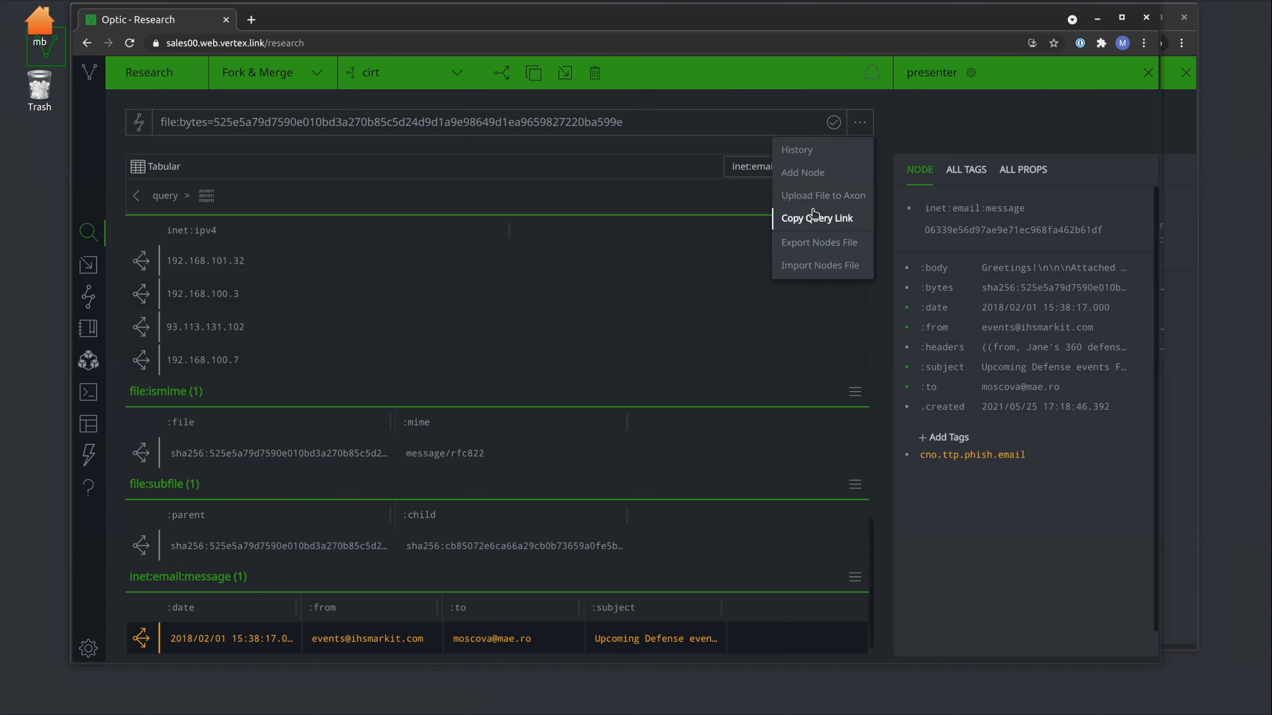
left_click(814, 196)
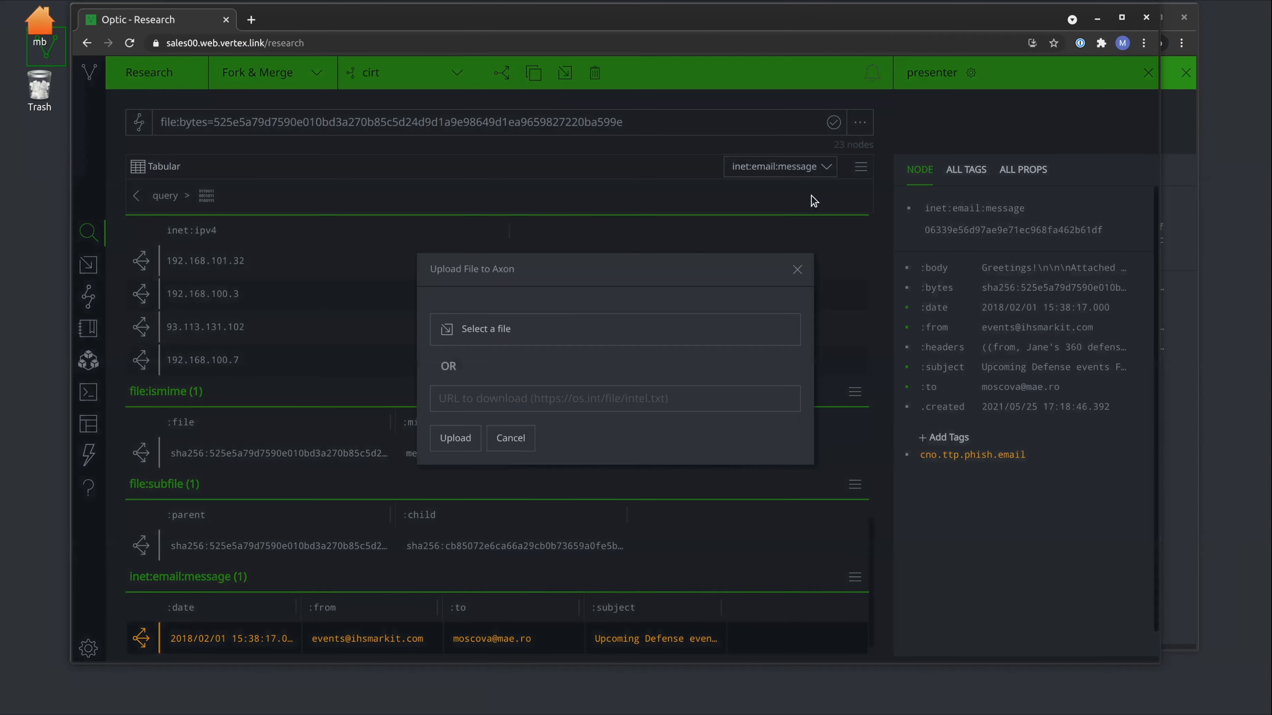
left_click(470, 337)
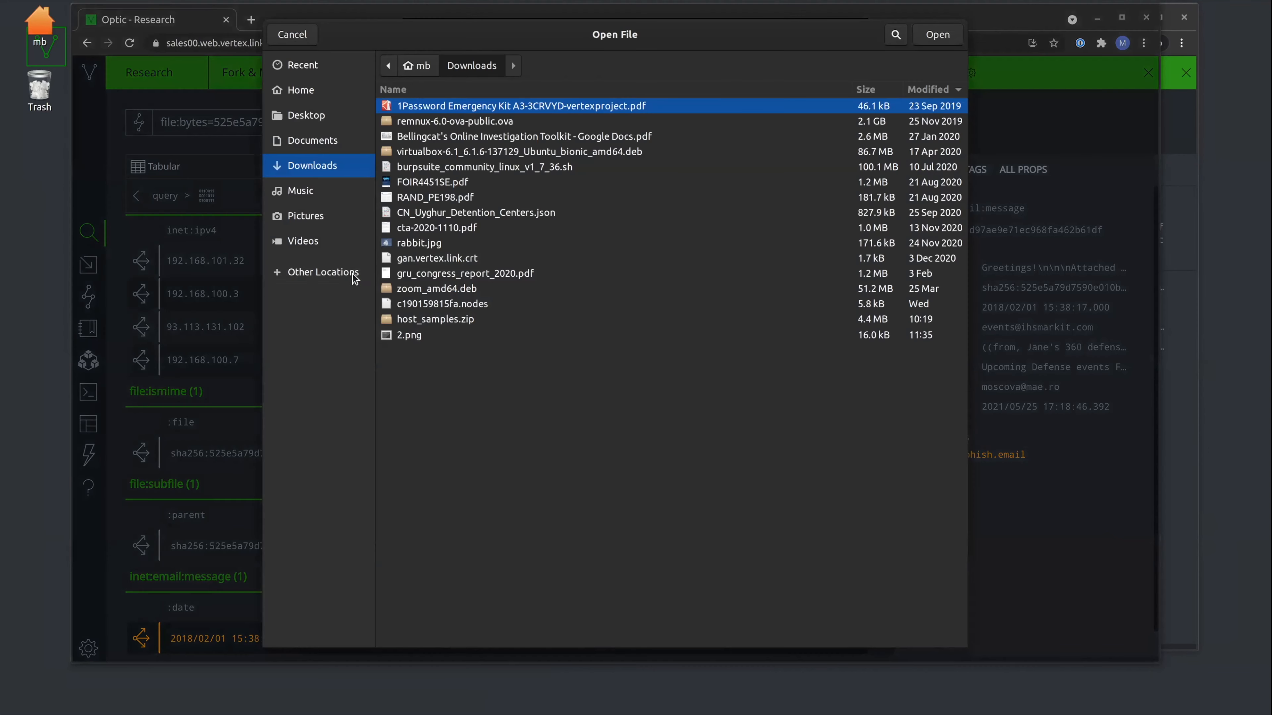
left_click(434, 321)
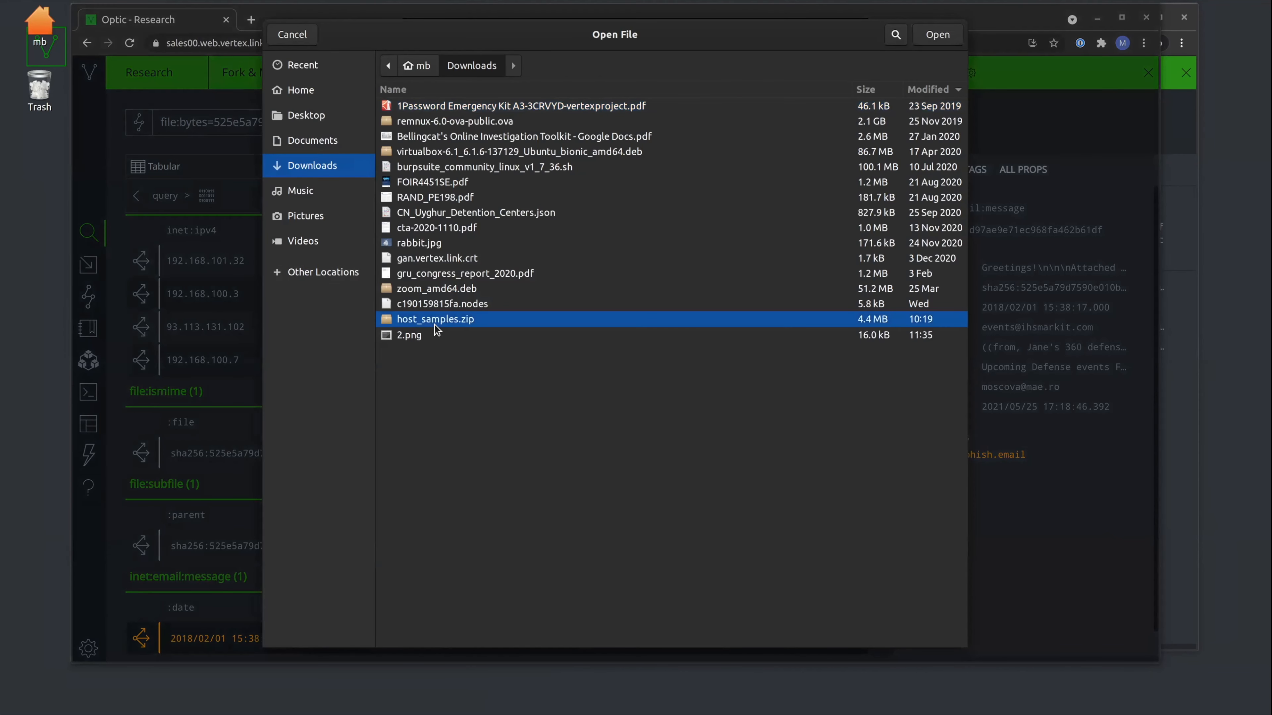
left_click(332, 109)
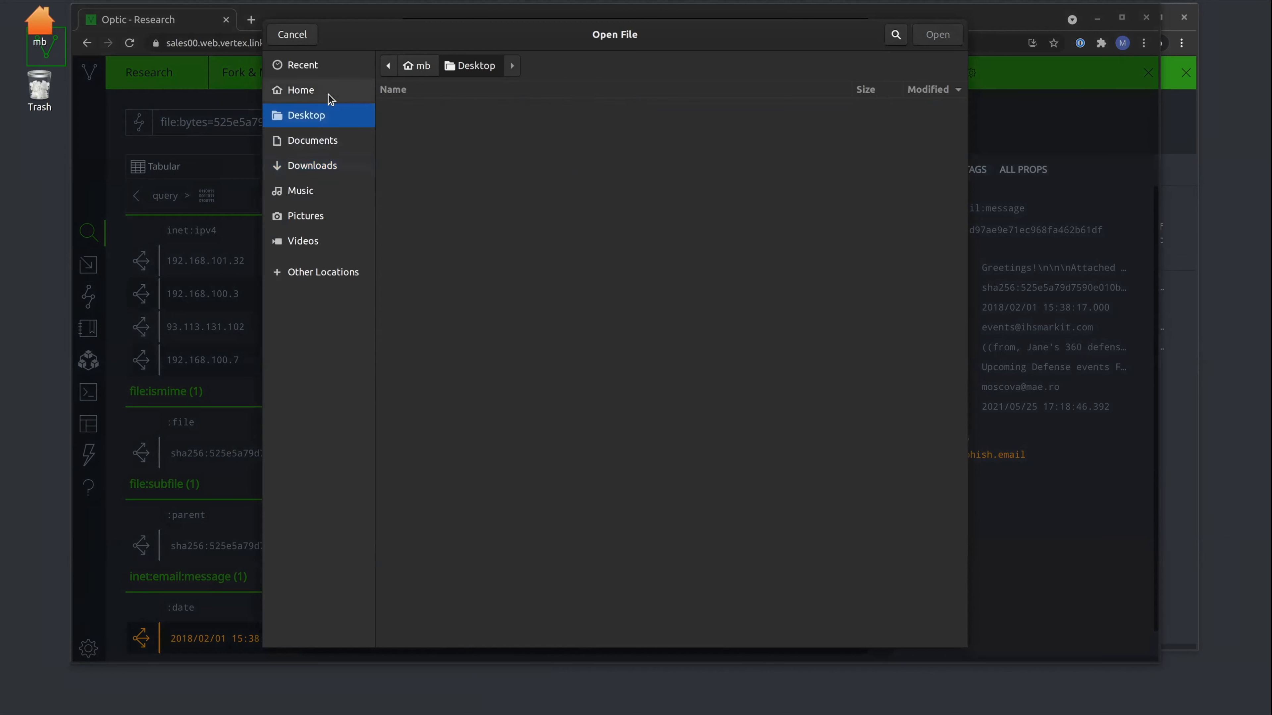
left_click(331, 96)
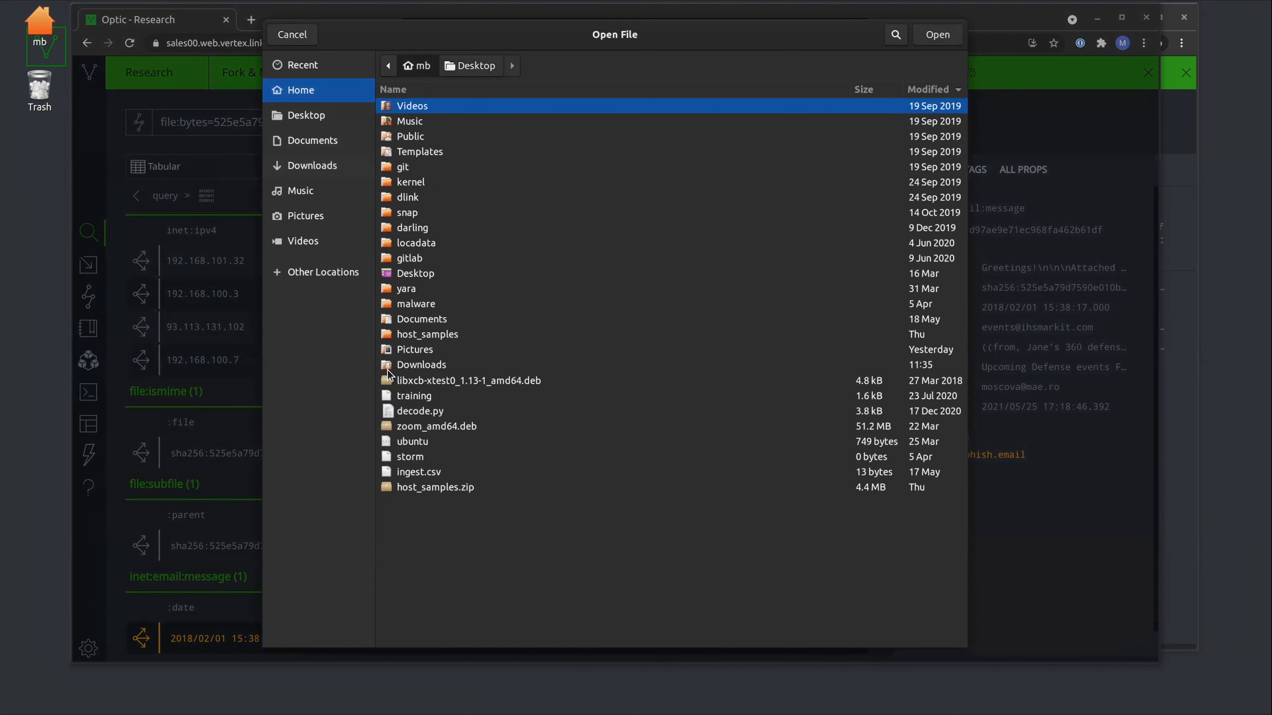
left_click(426, 487)
double_click(425, 487)
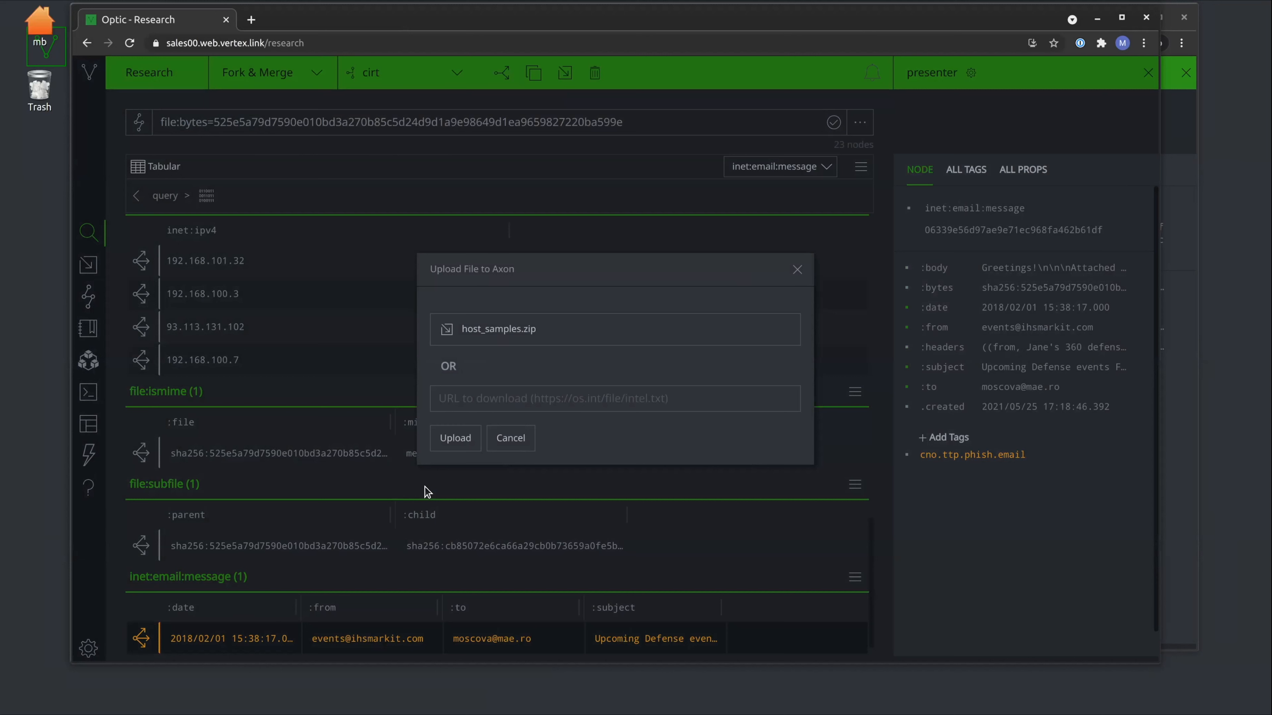
left_click(454, 441)
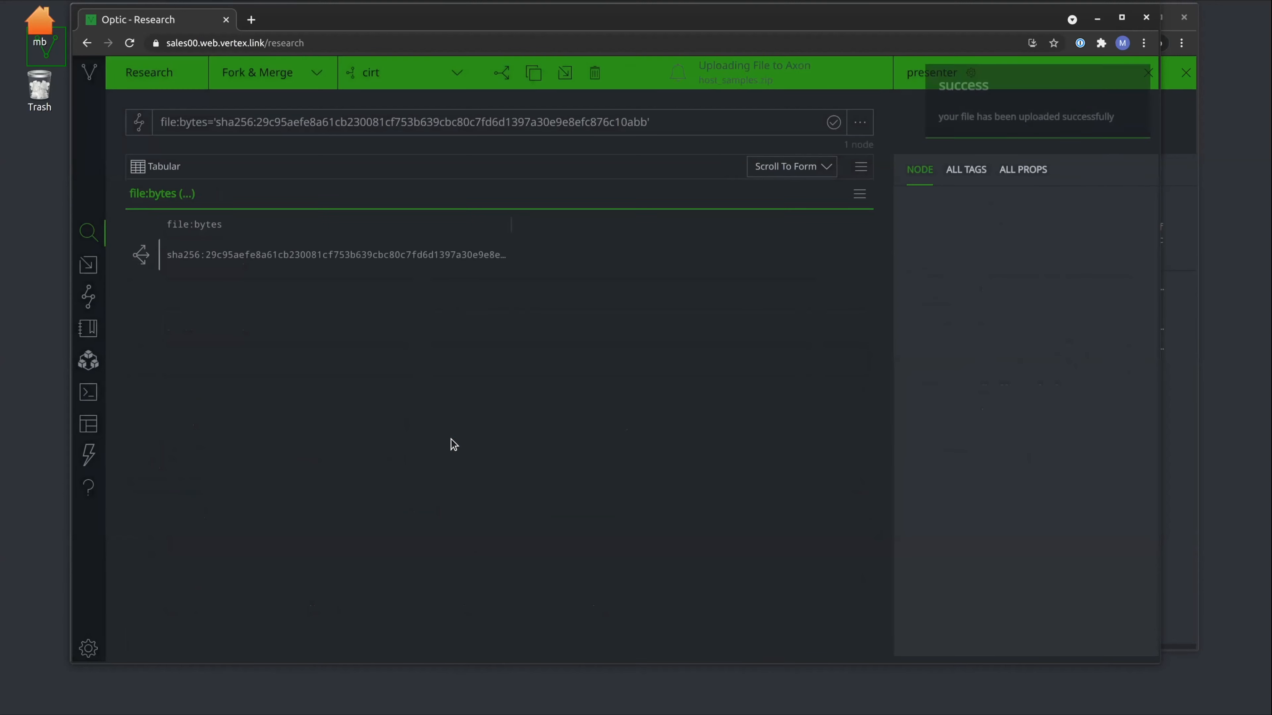
Step: Run the [fileparser] parse action on the uploaded archive's file:bytes node
left_click(444, 258)
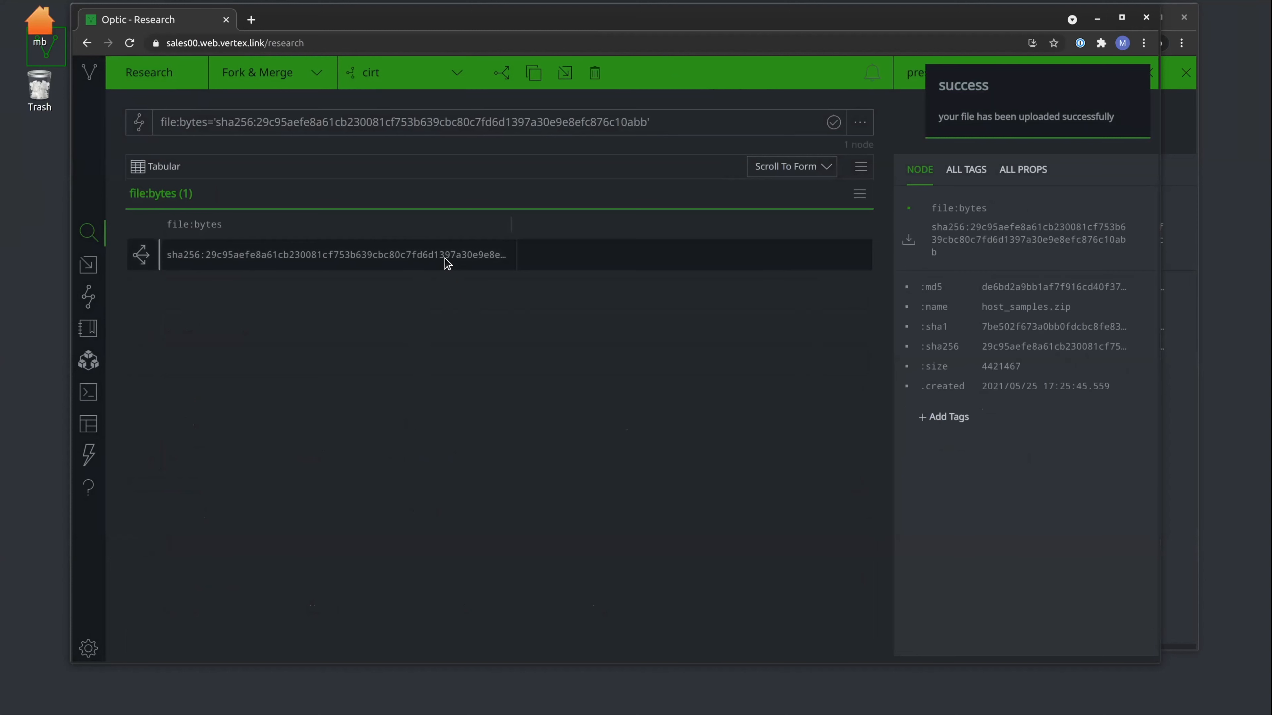
right_click(444, 258)
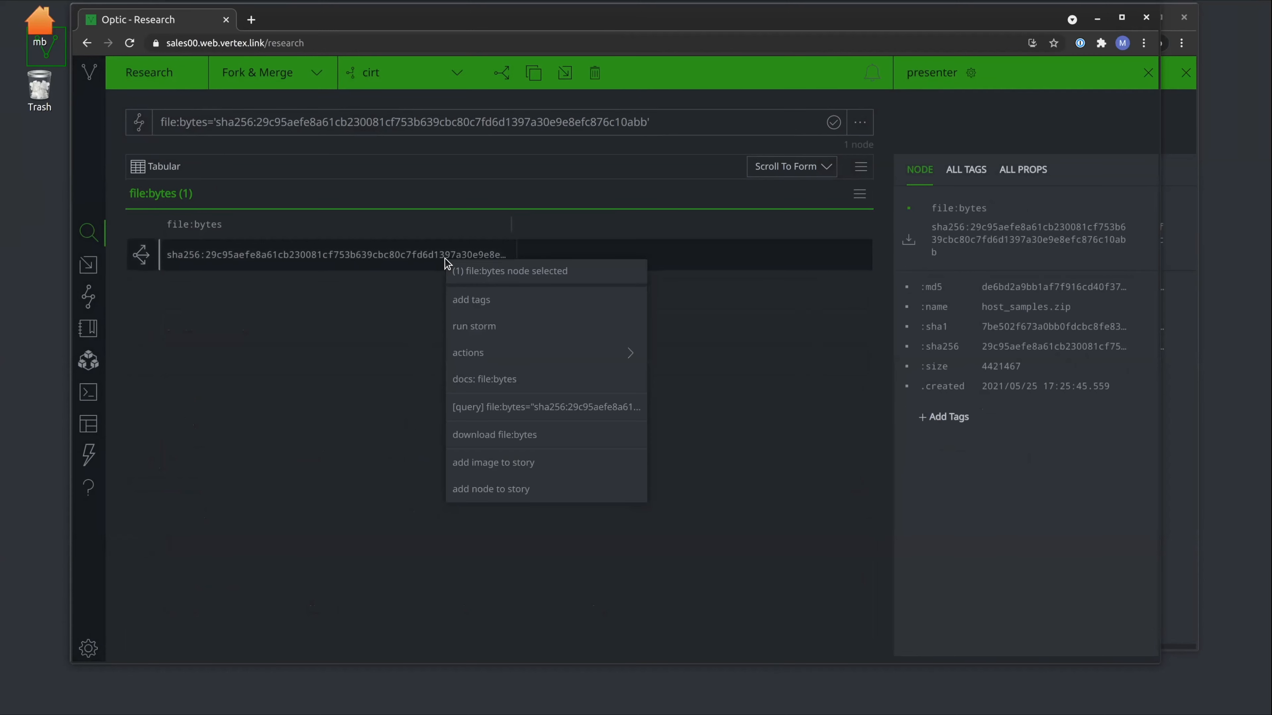
mouse_move(464, 356)
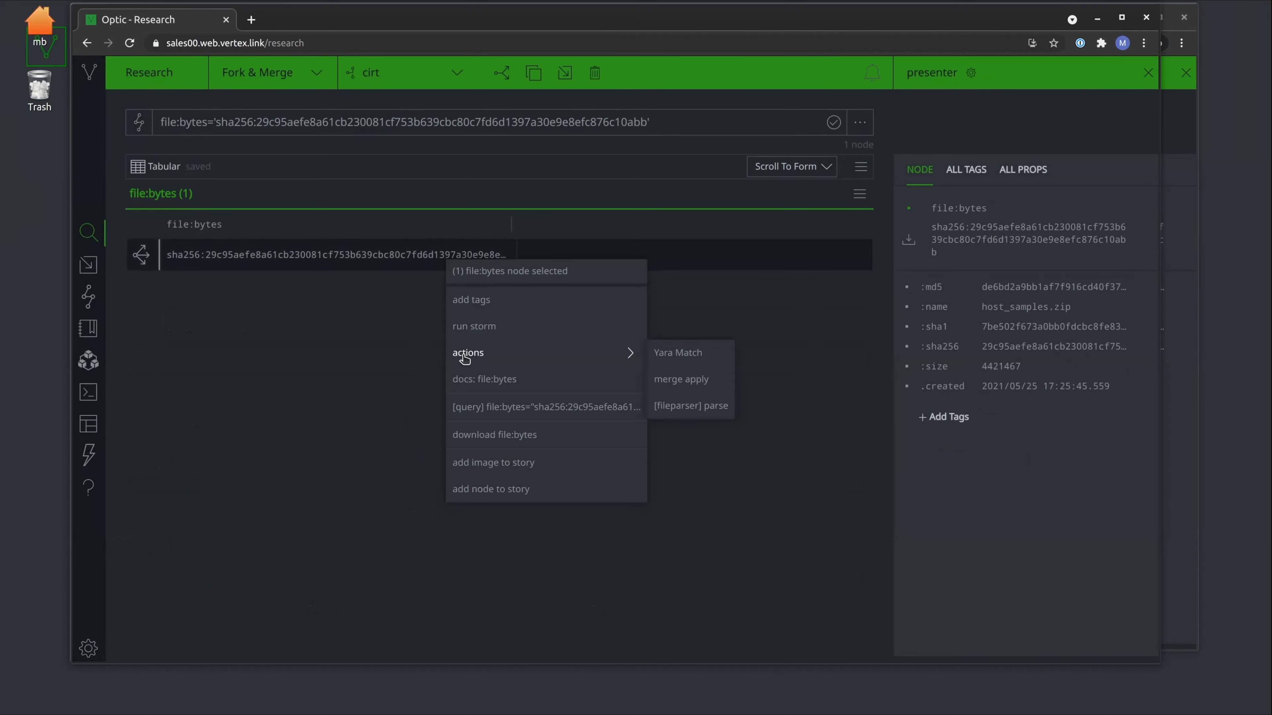
left_click(664, 407)
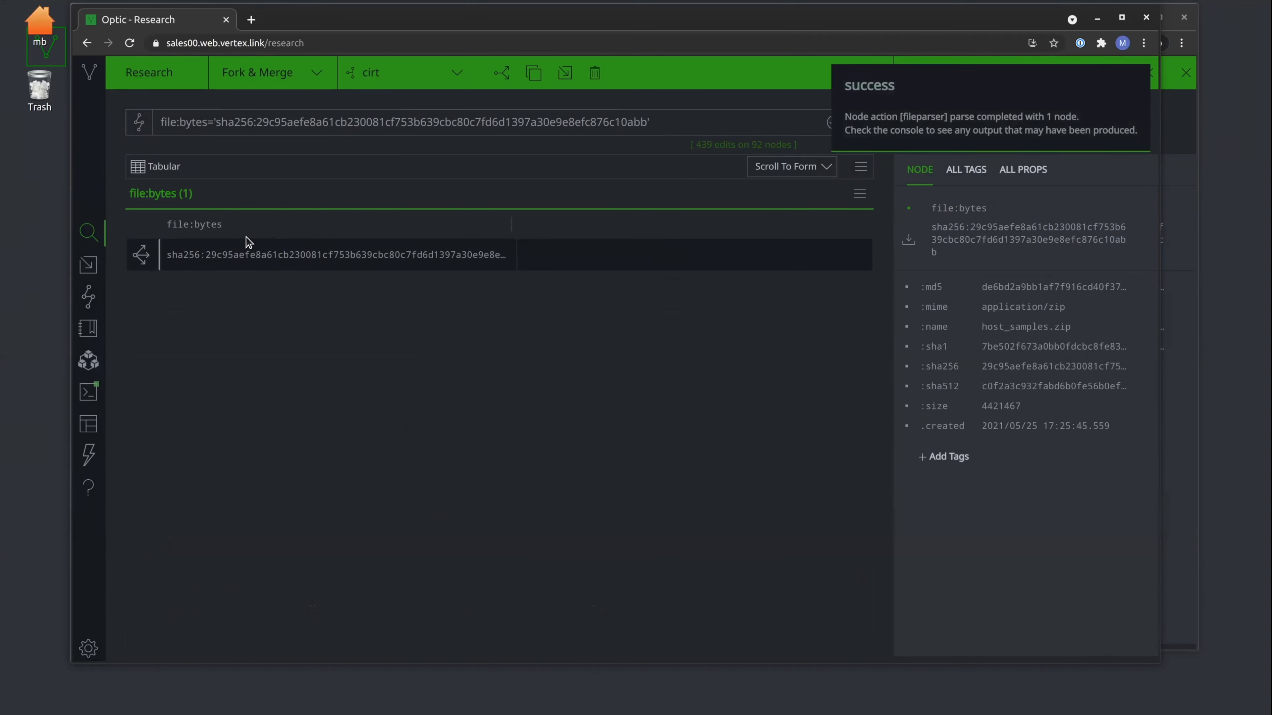
Step: Explore the archive's adjacent nodes, then explore from all of its file:subfile nodes together
left_click(144, 255)
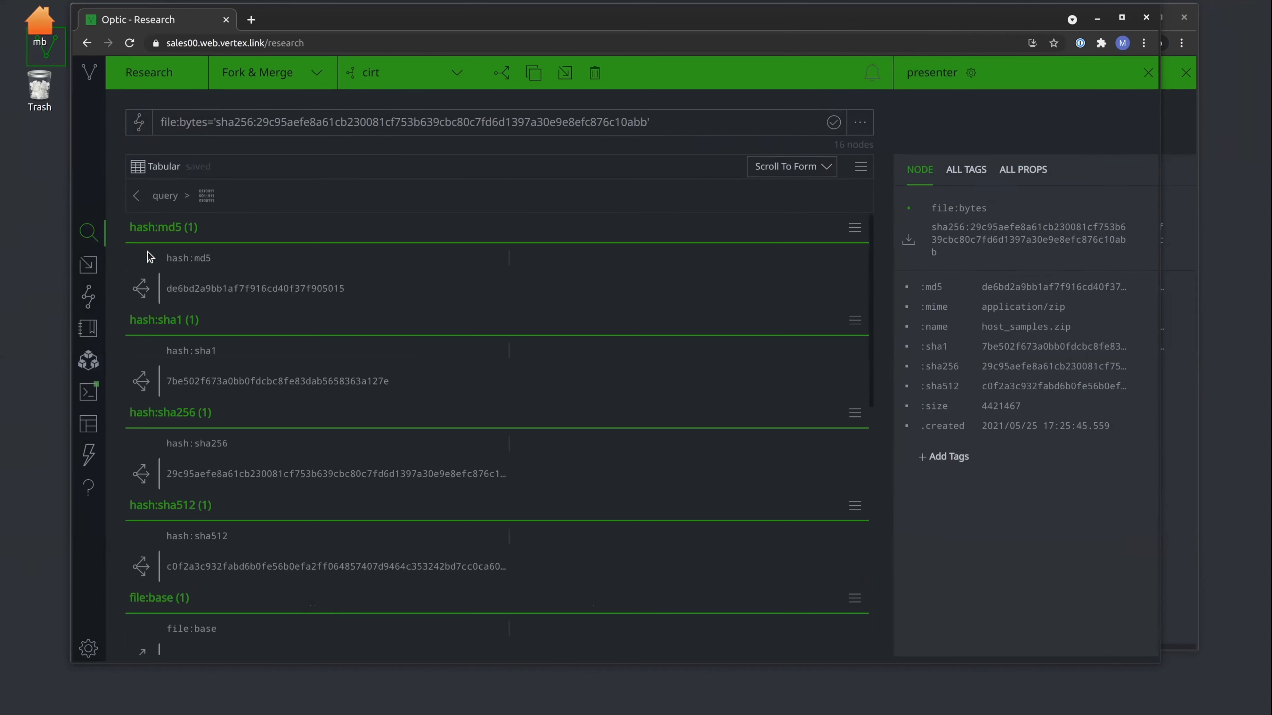
left_click(773, 171)
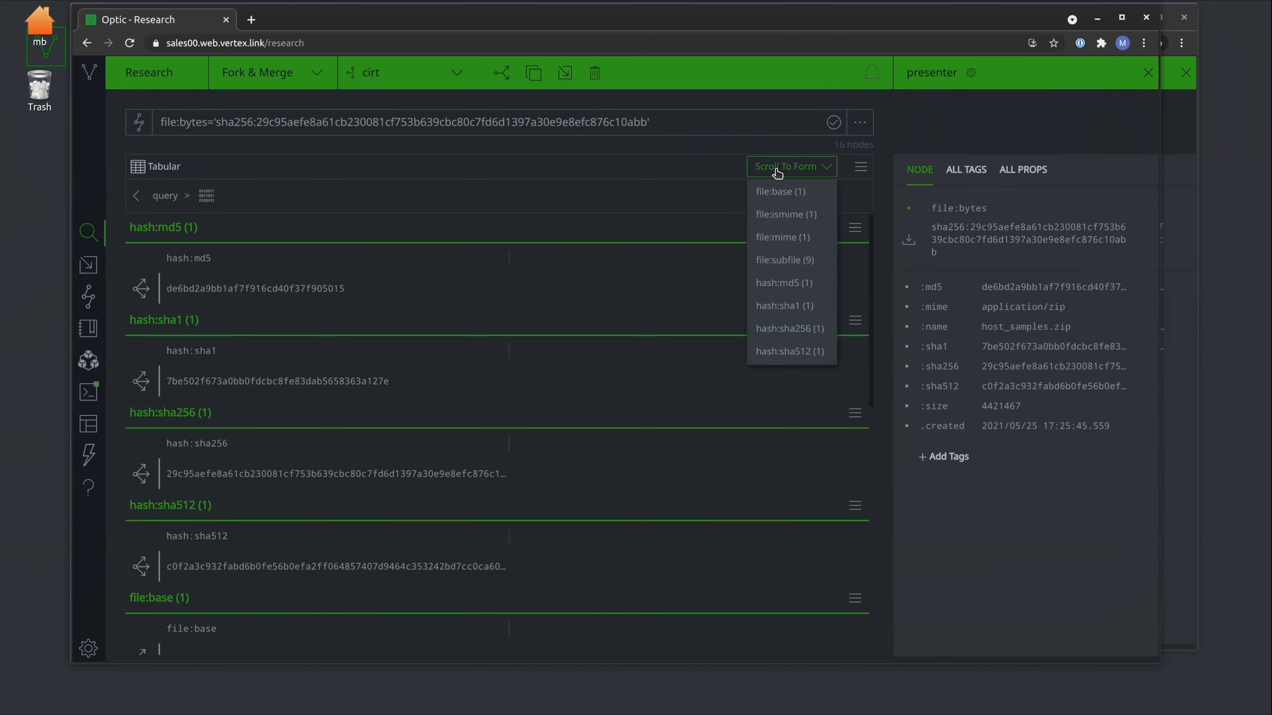
left_click(780, 262)
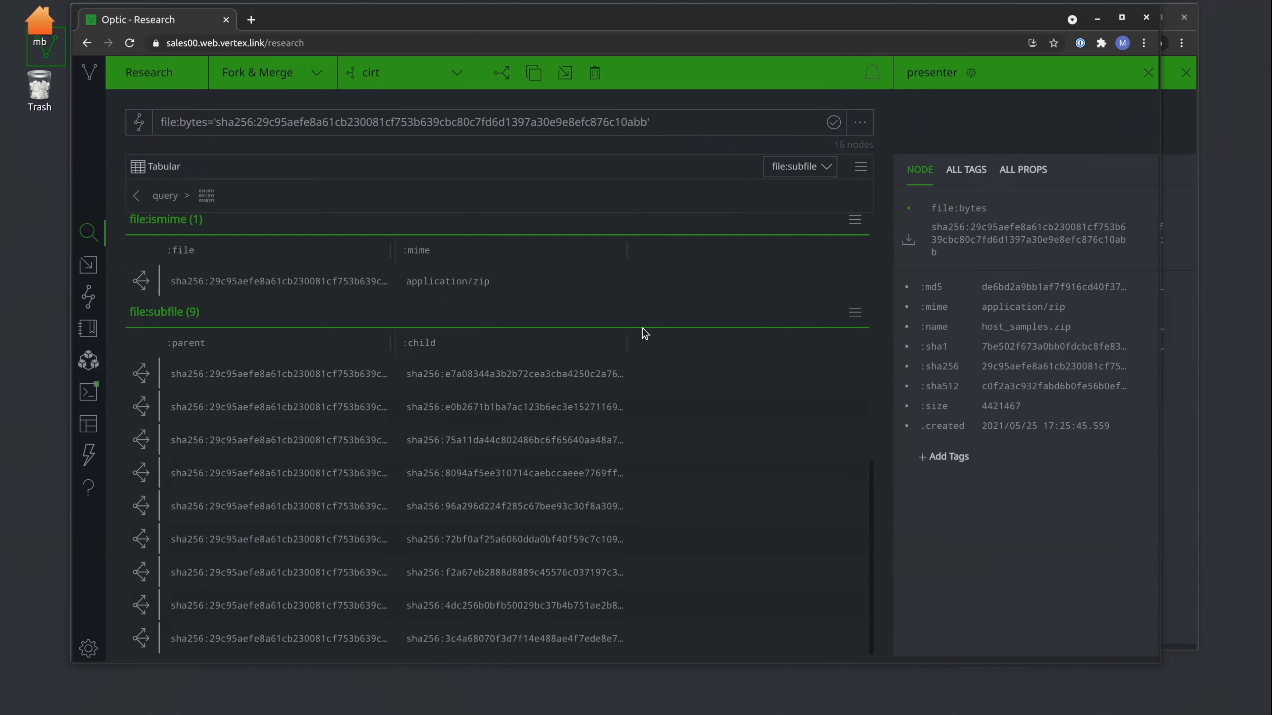
left_click(356, 381)
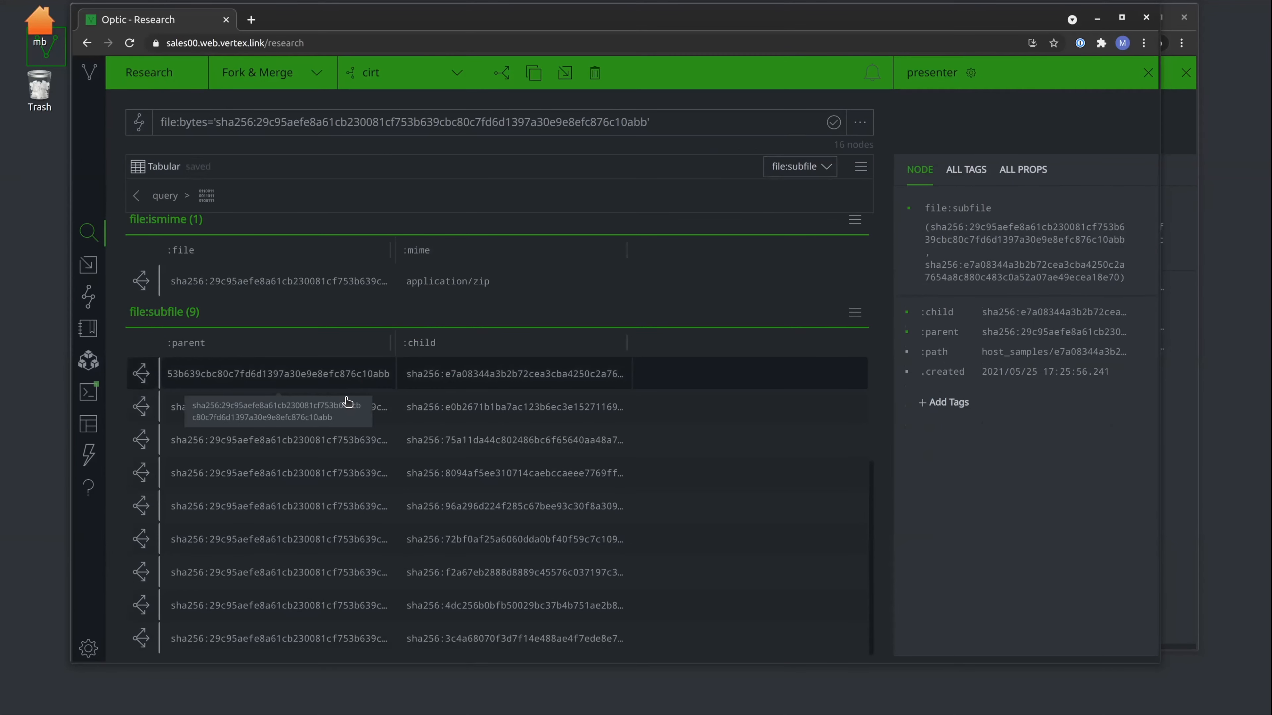
left_click(274, 639, "shift")
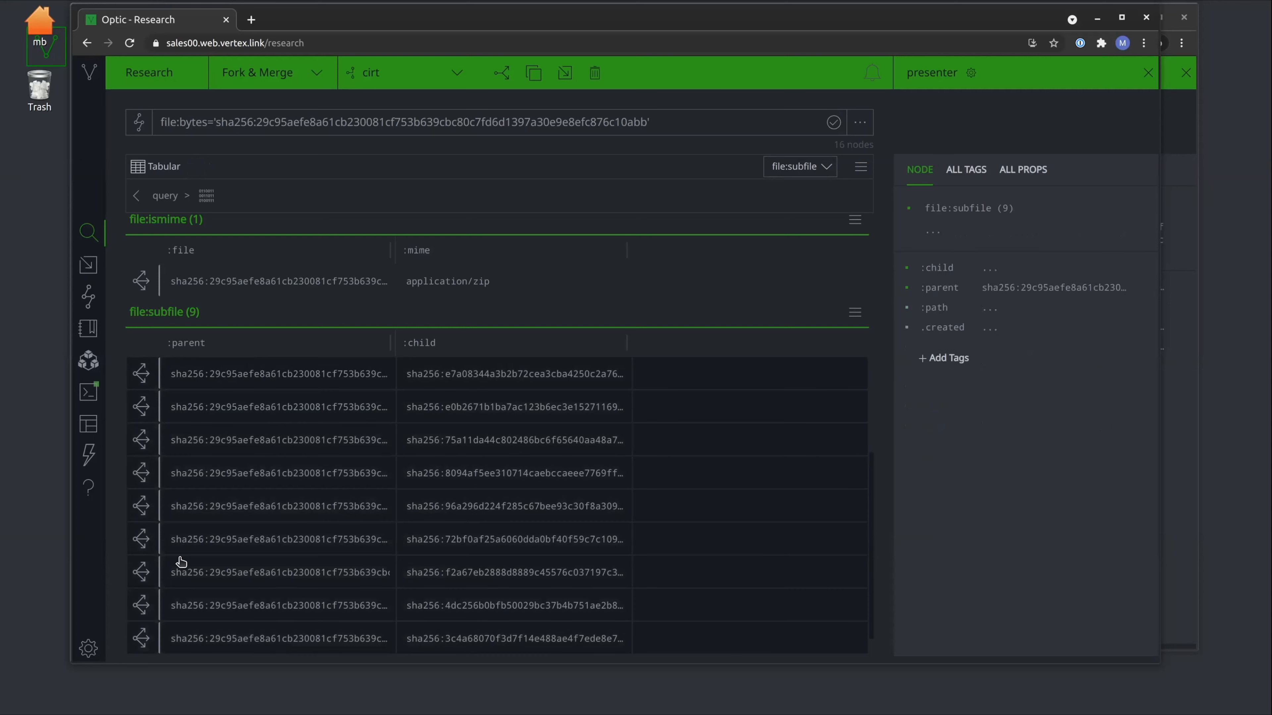
left_click(141, 576)
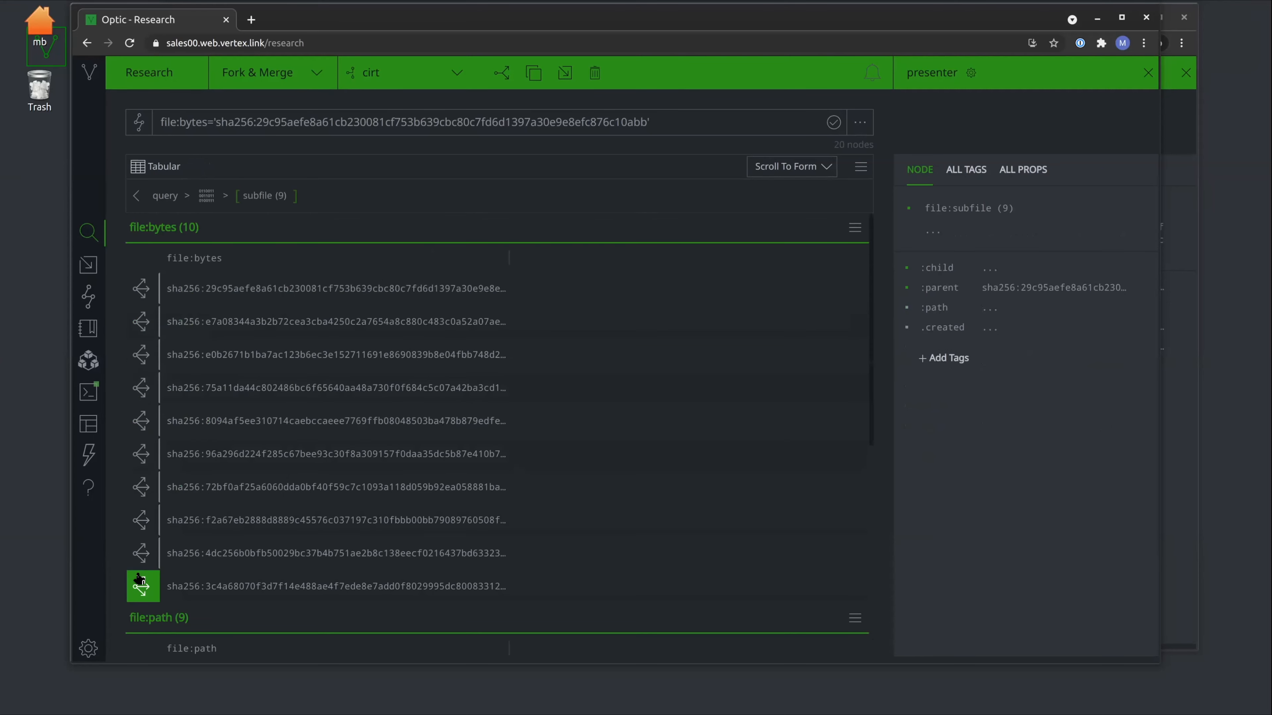
Step: Explore from all the listed file:bytes nodes, go to the hash:sha256 form and inspect the first green-tagged hash
left_click(244, 290)
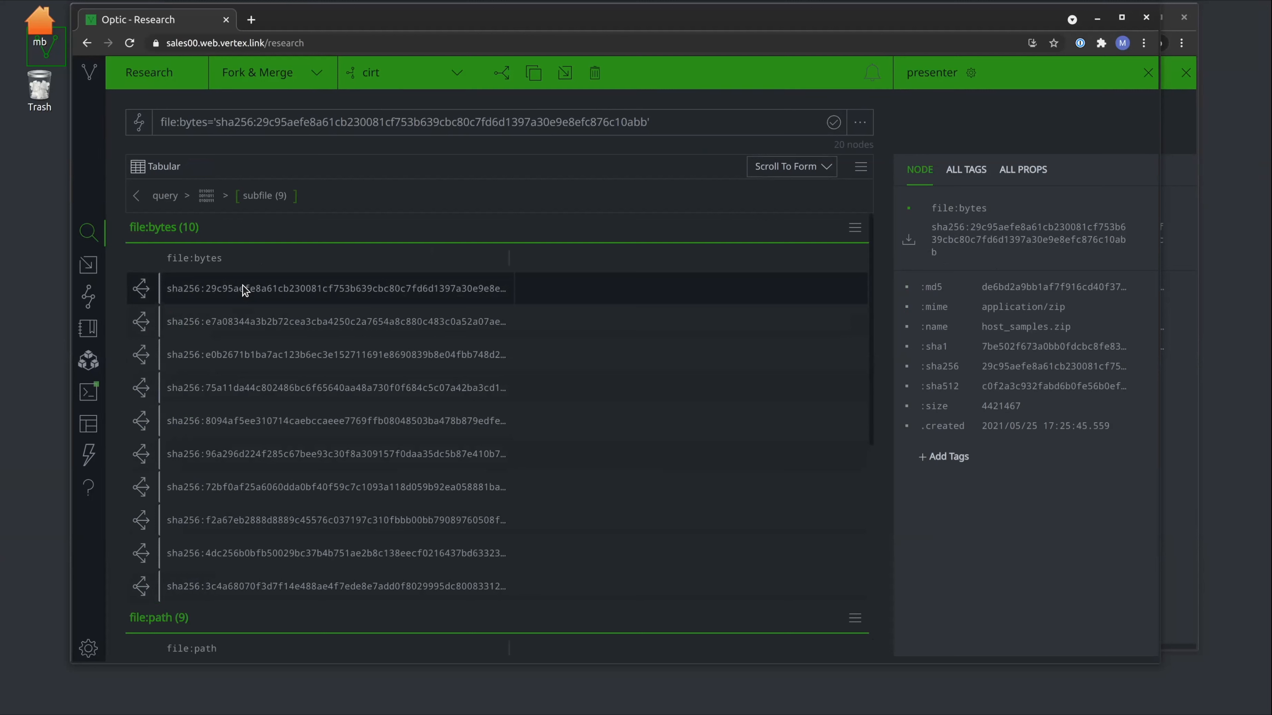
left_click(229, 584, "shift")
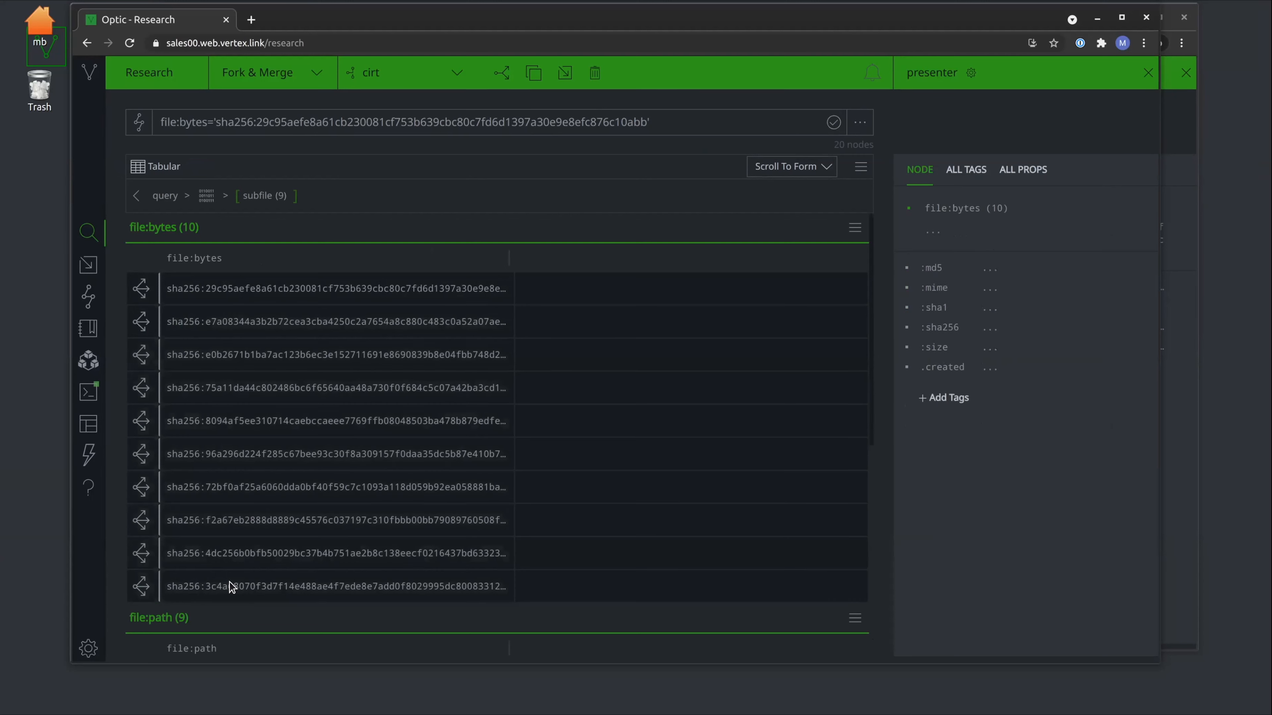
left_click(140, 421)
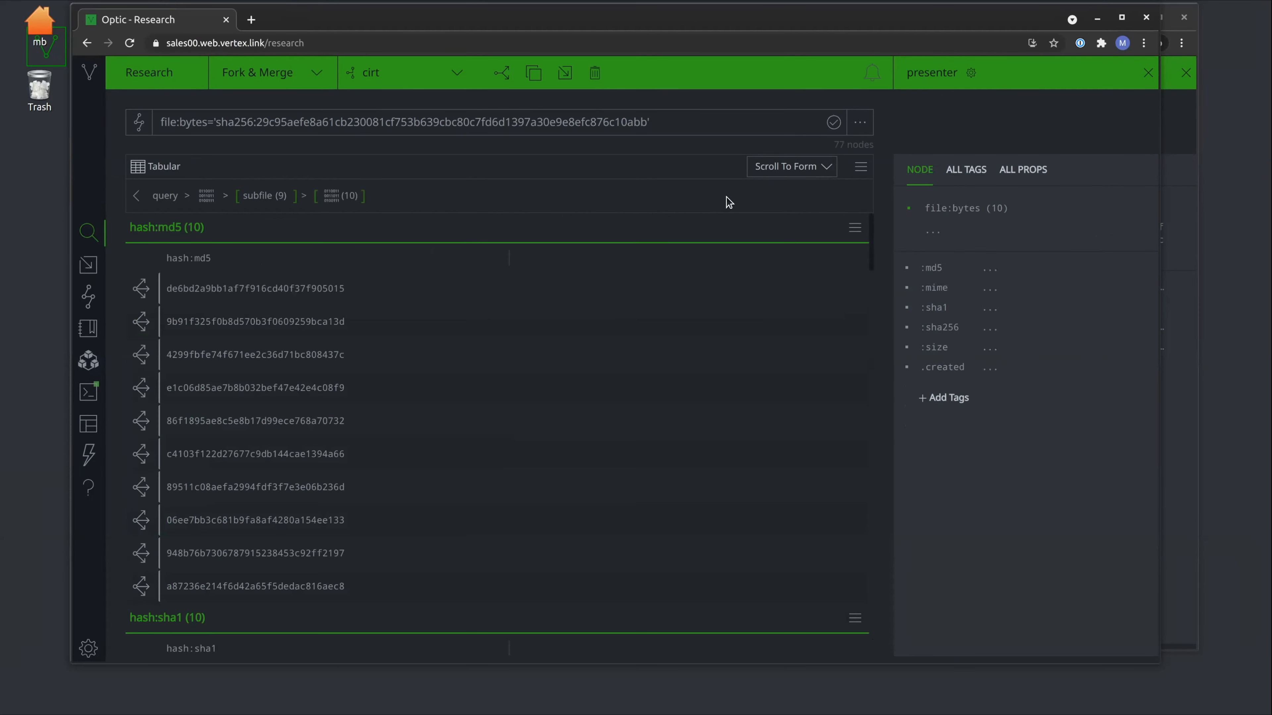
left_click(791, 166)
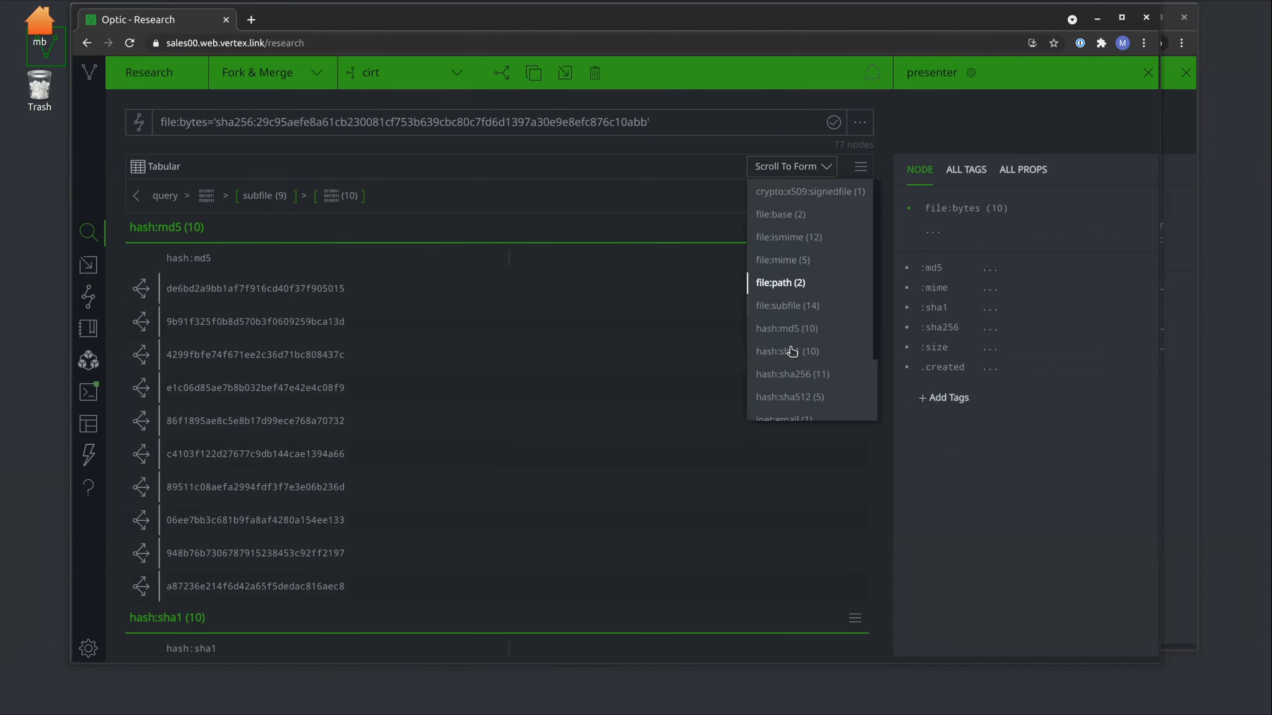
left_click(791, 374)
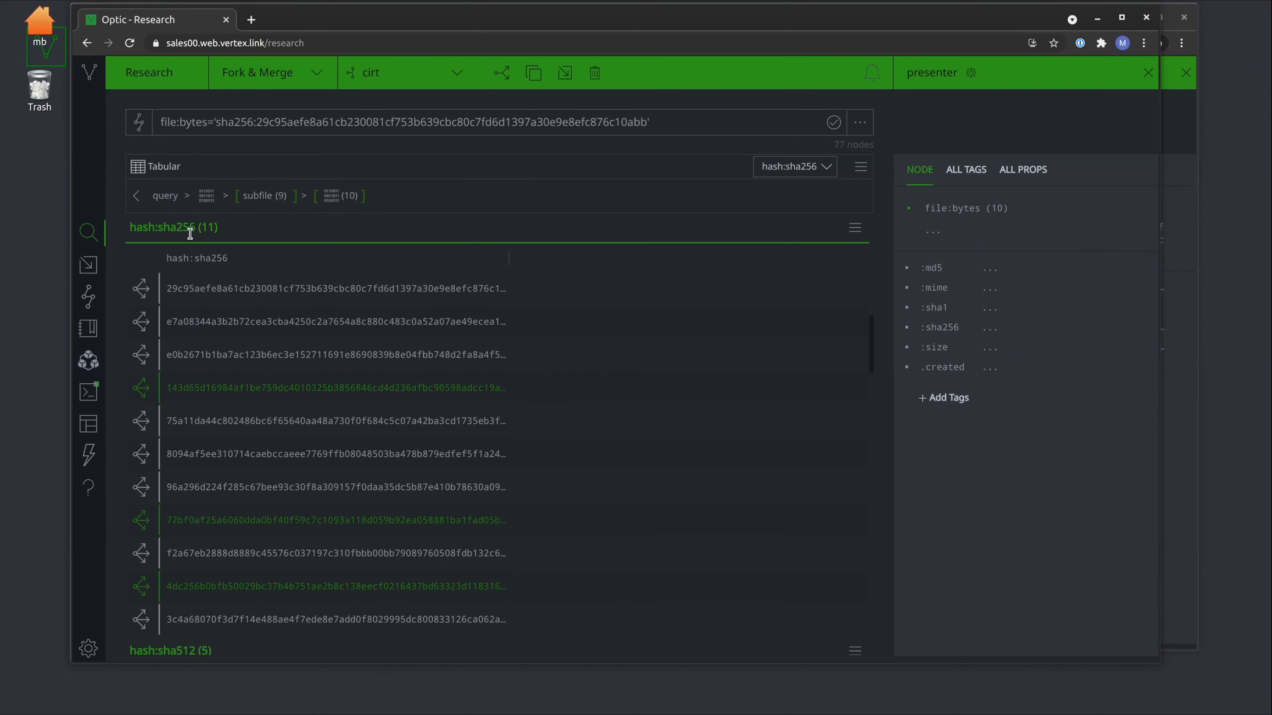
left_click(359, 390)
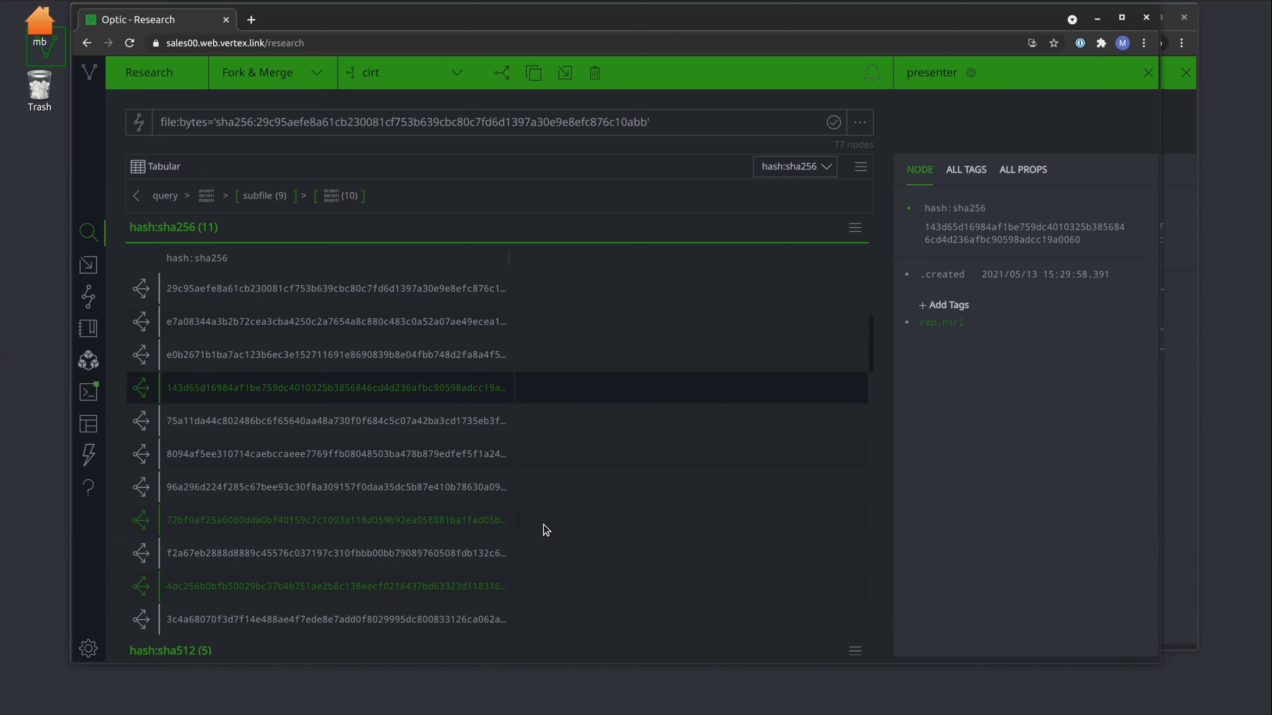
Step: Run the NSRL Search action on all the listed hash:sha256 nodes
left_click(440, 286)
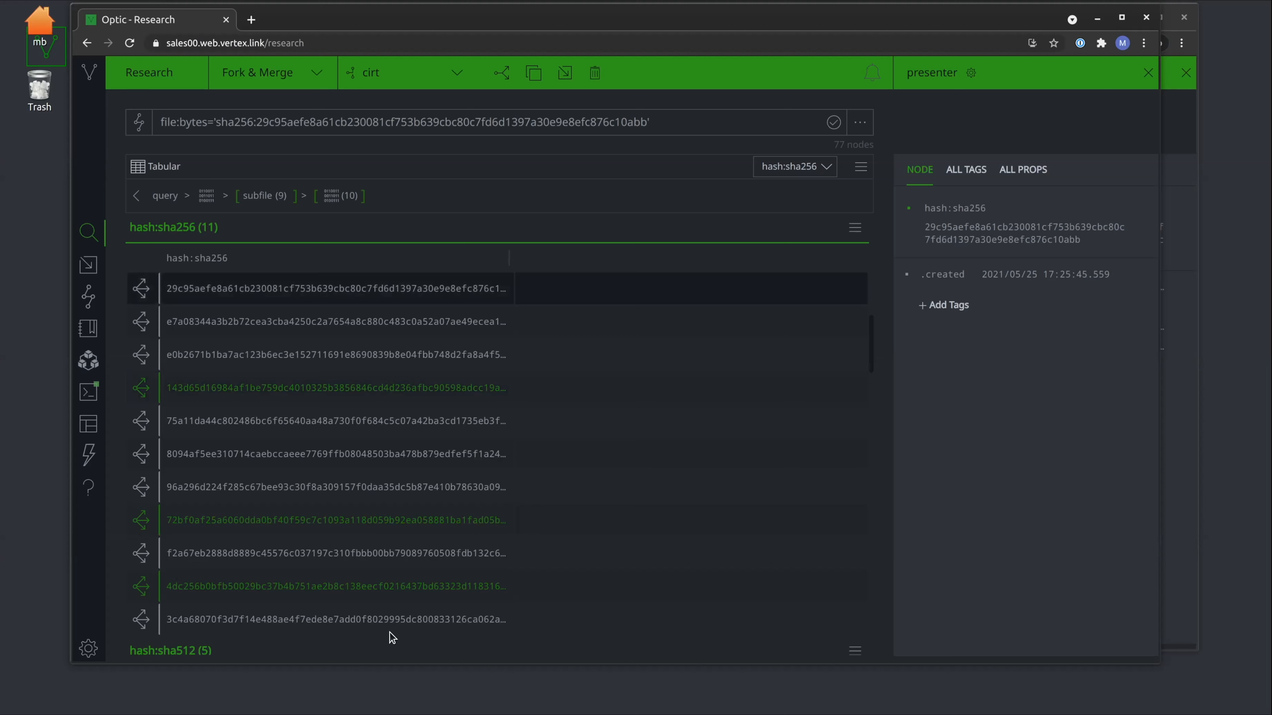
left_click(358, 617, "shift")
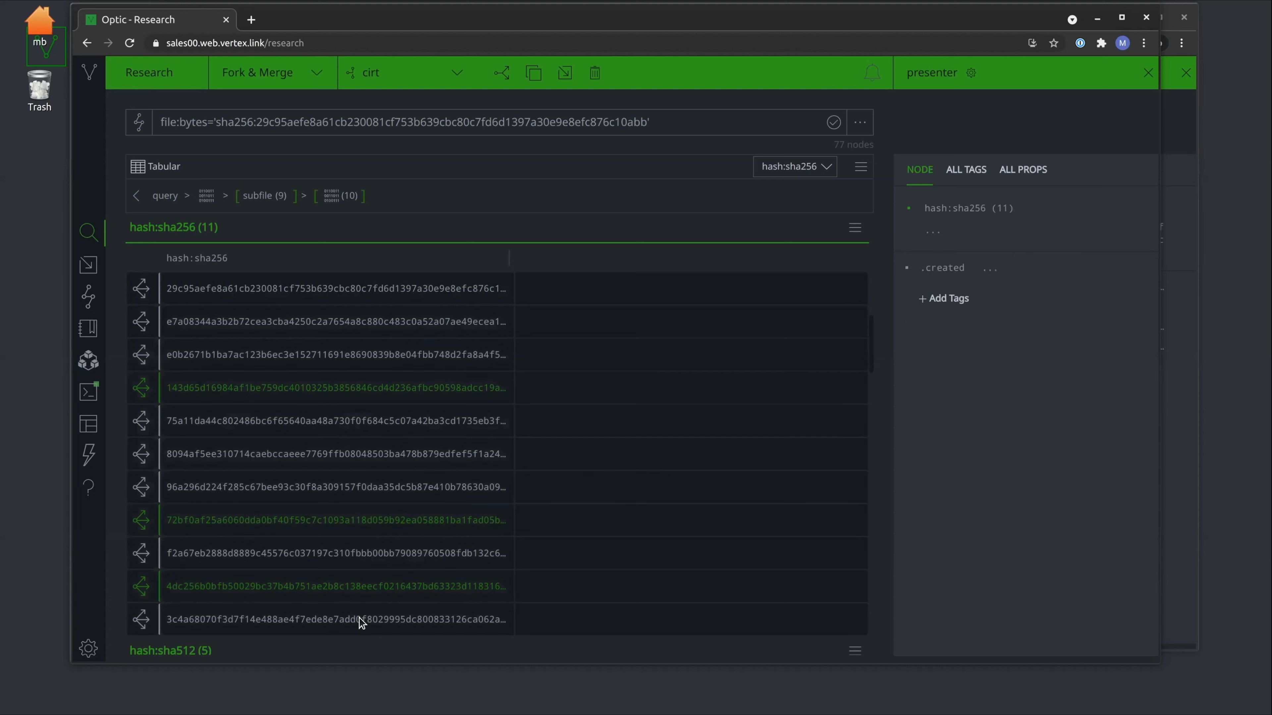
right_click(191, 423)
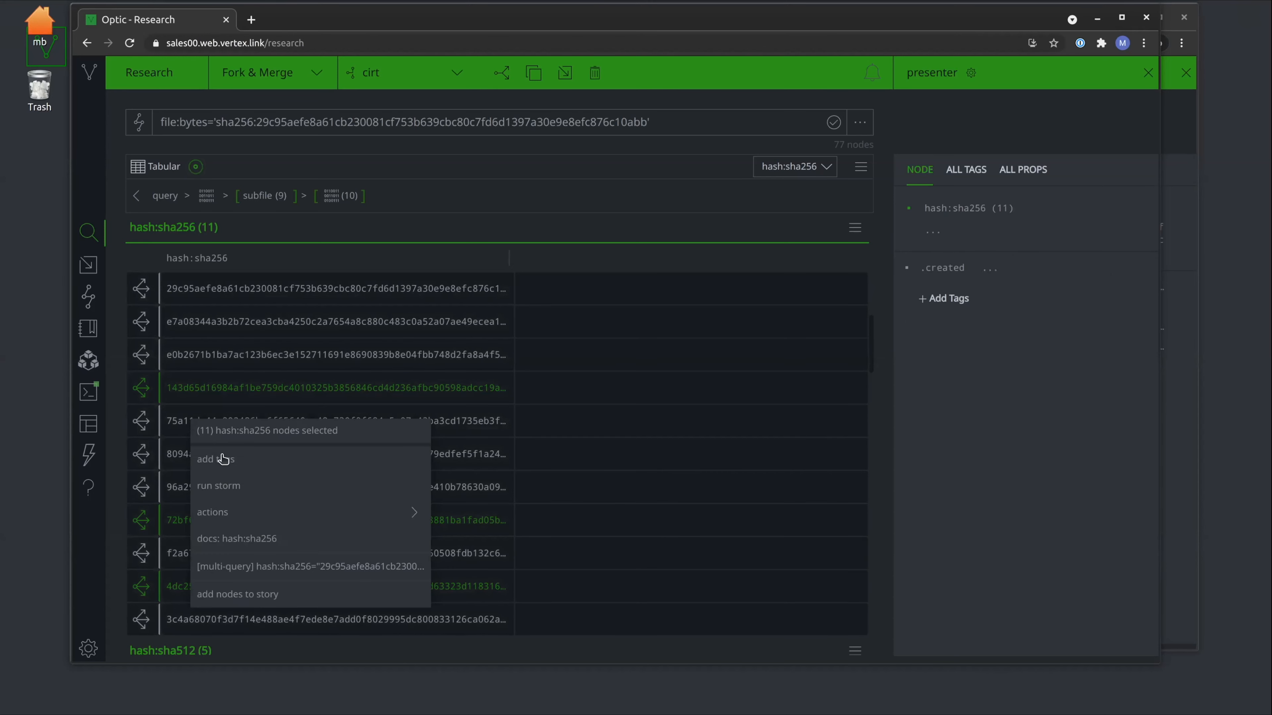
mouse_move(239, 516)
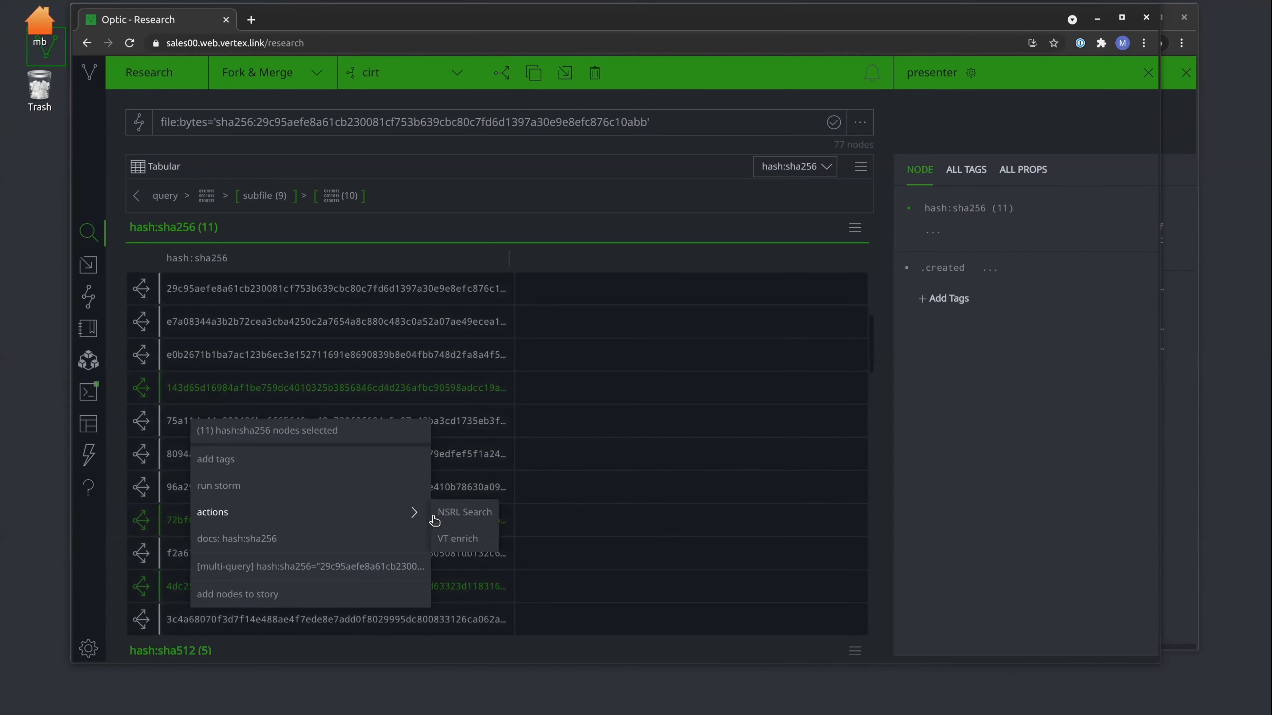
left_click(444, 513)
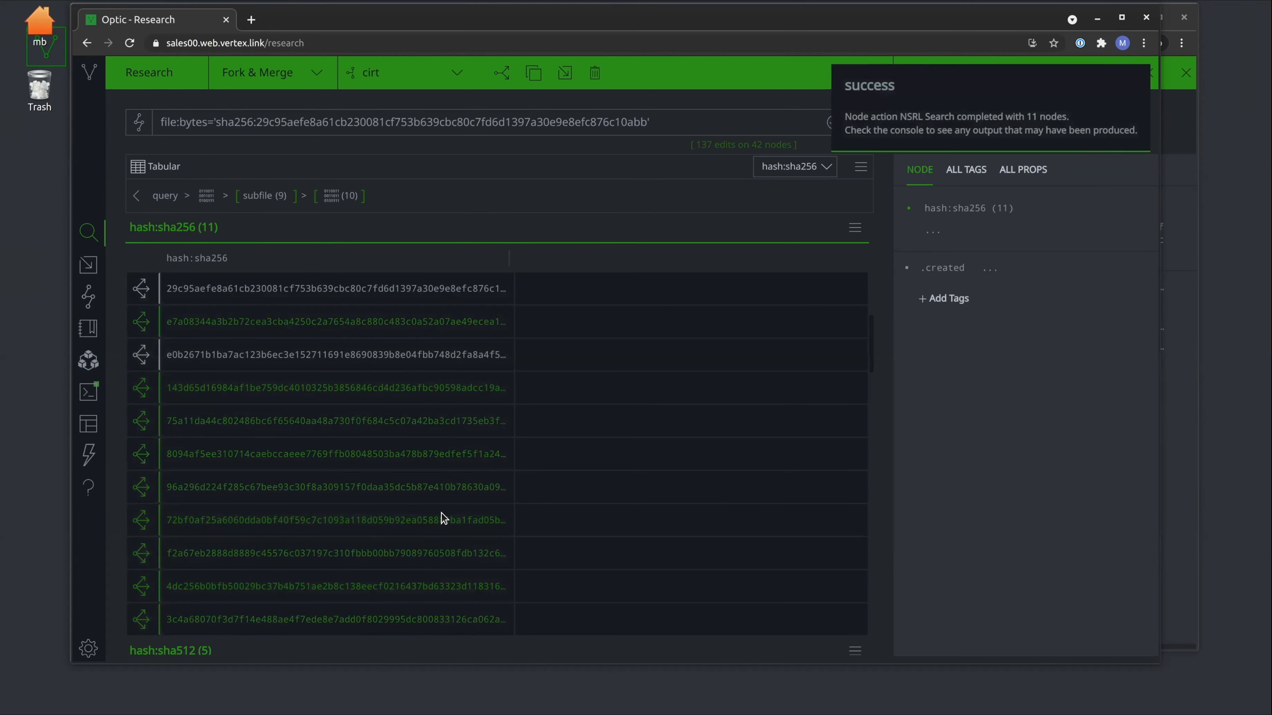
Step: Inspect the tags on several green-tagged hash:sha256 nodes and on the two hashes without green highlighting
left_click(555, 386)
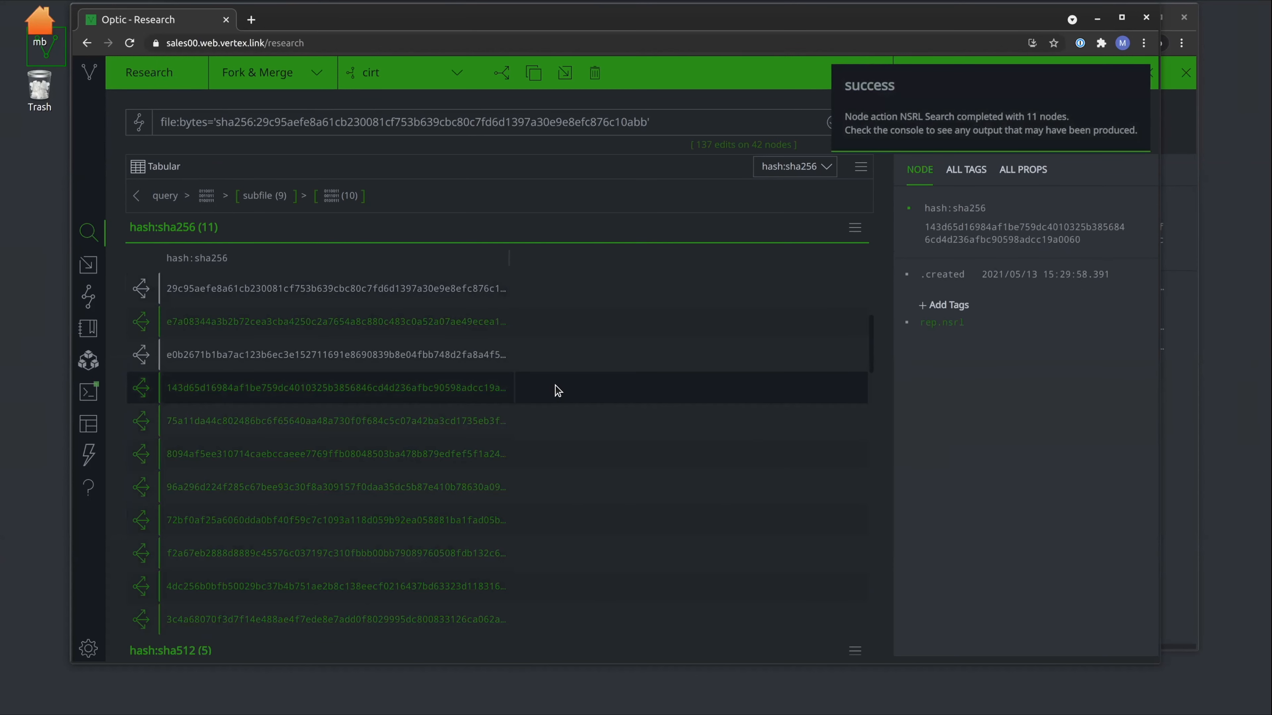
left_click(457, 425)
left_click(451, 463)
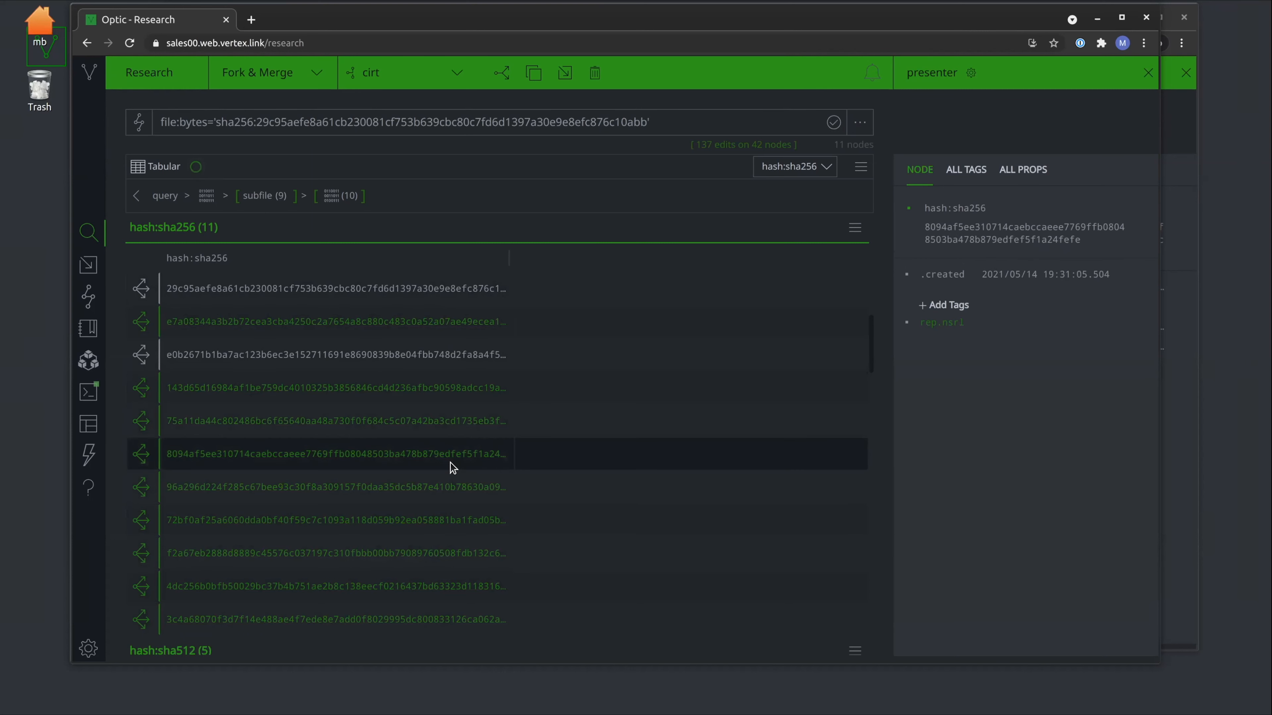
left_click(424, 358)
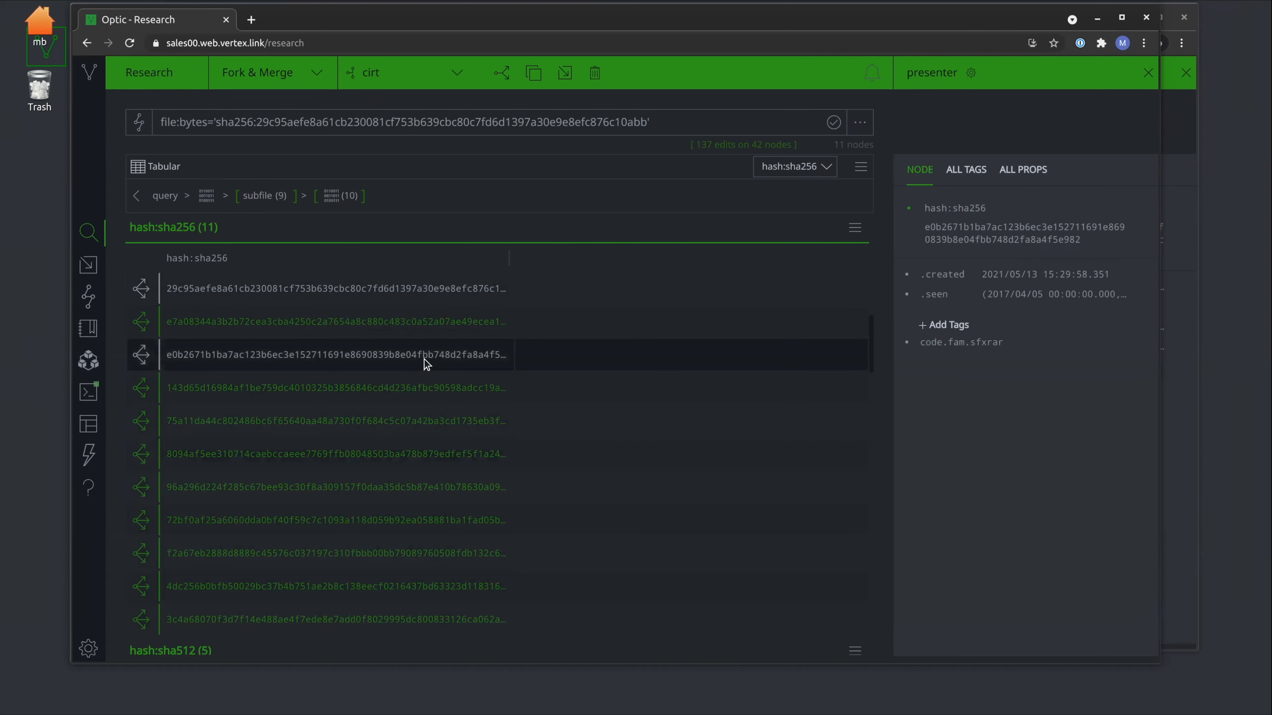
left_click(417, 294)
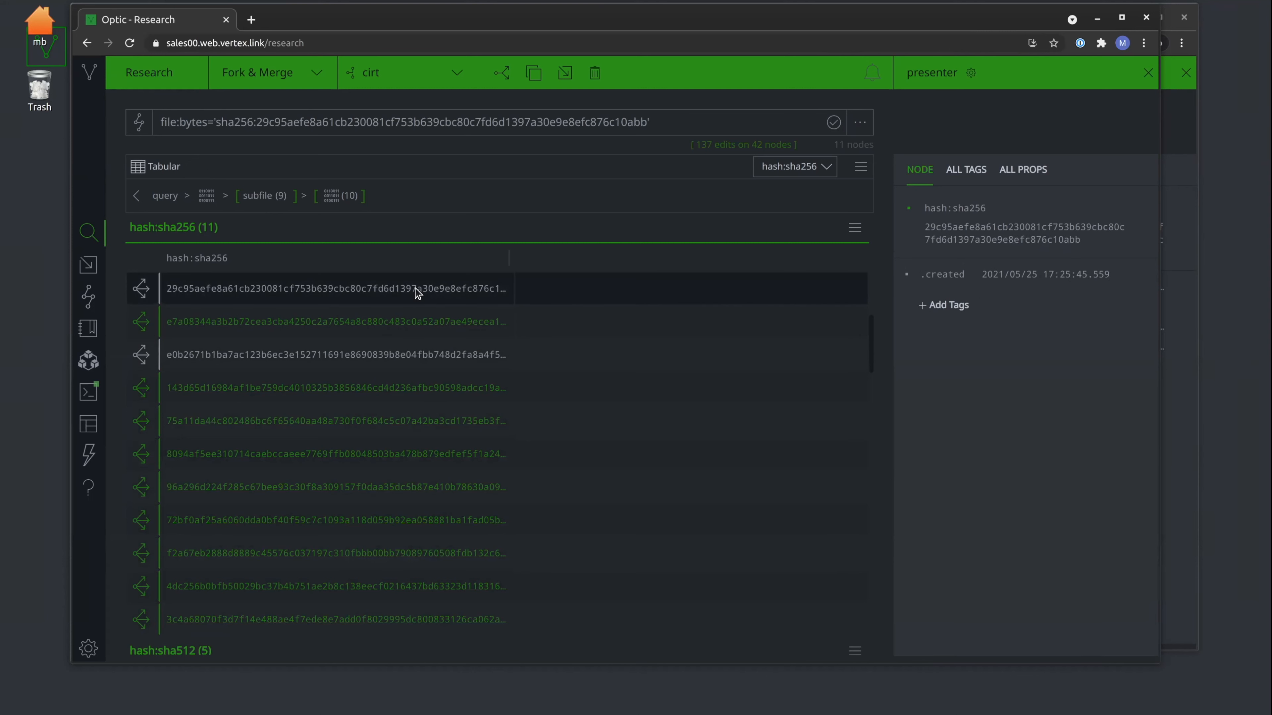
Step: Run the VT enrich action on the hash:sha256 node starting with e0b2671b
left_click(348, 357)
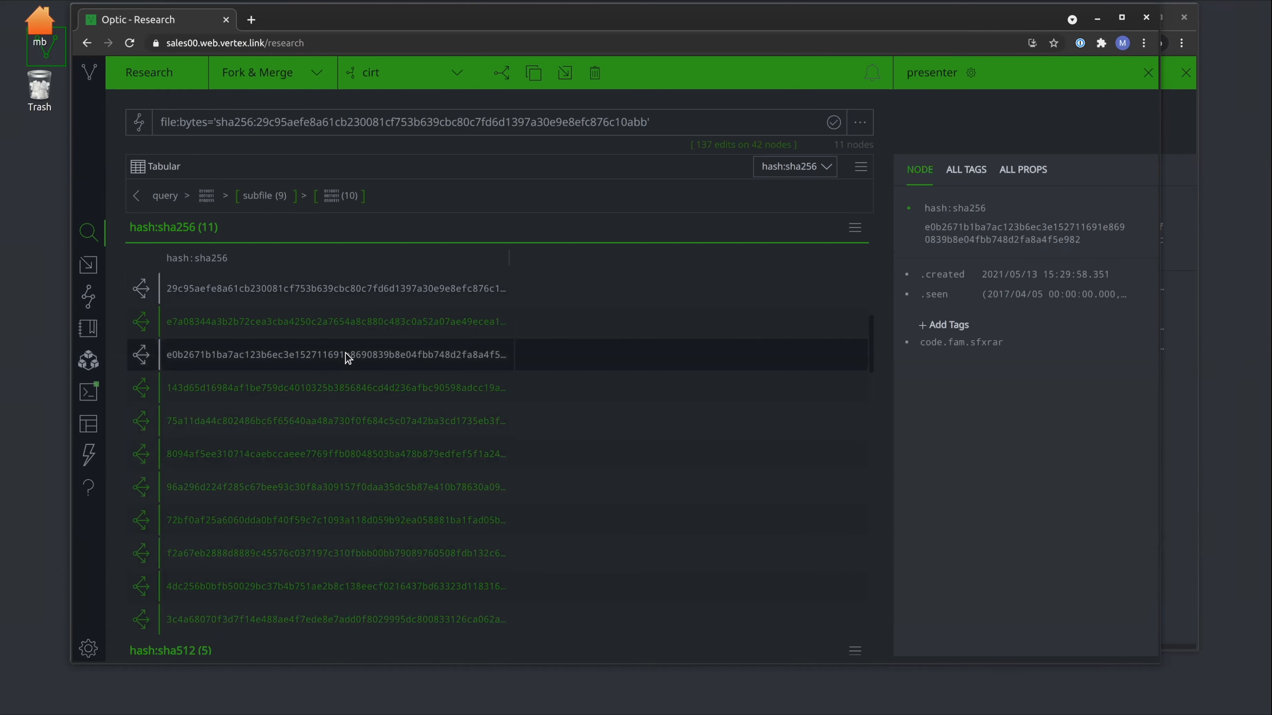
right_click(348, 357)
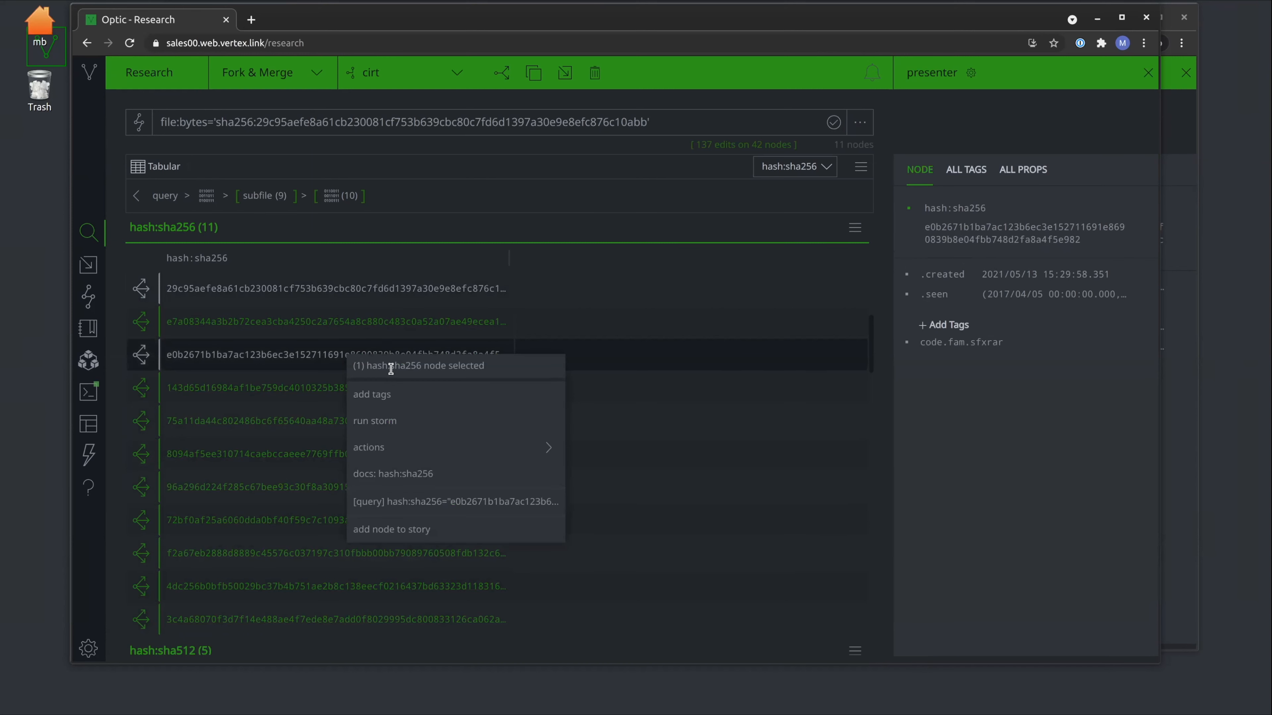
mouse_move(390, 454)
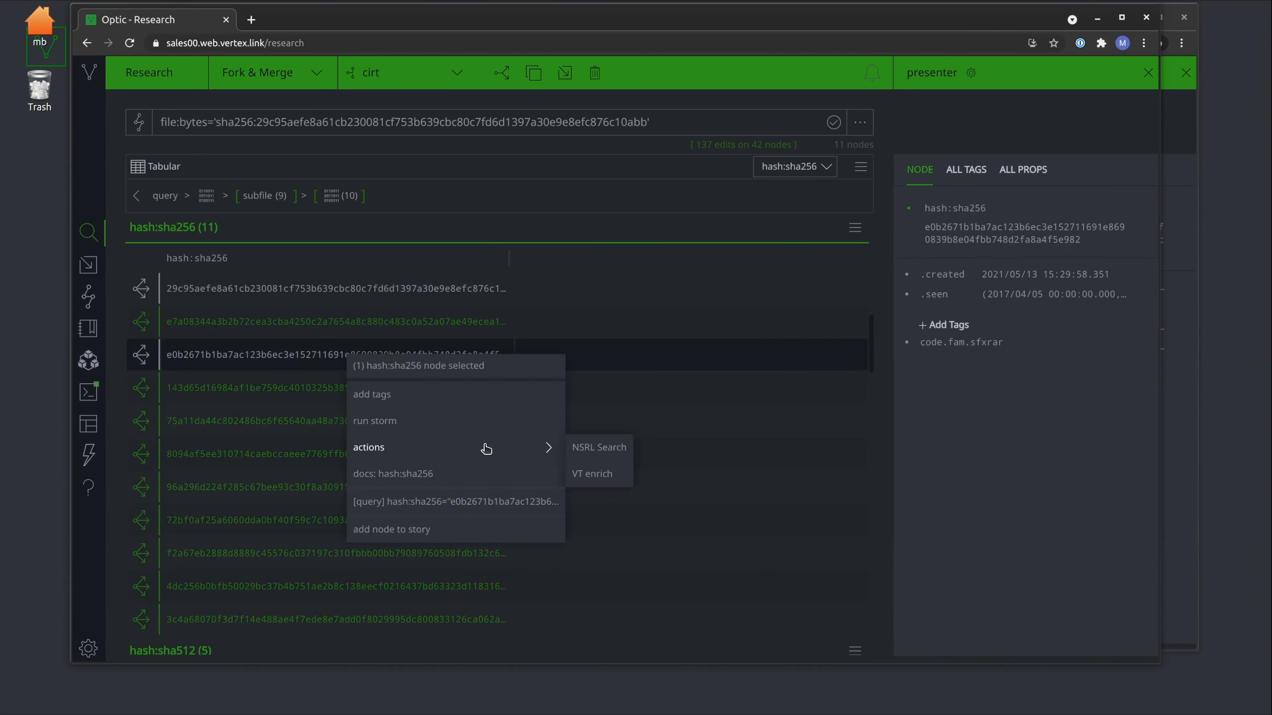
left_click(596, 474)
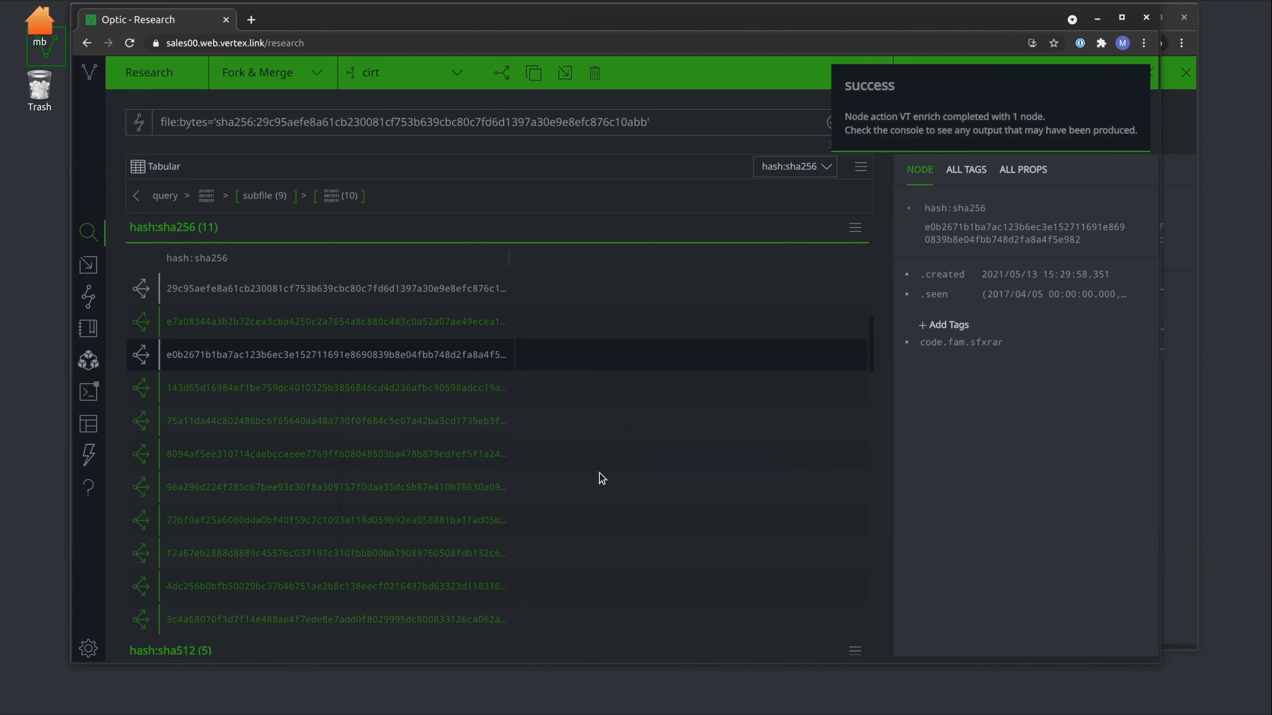
Step: Explore from the enriched hash to its file:bytes node, then explore that file's adjacent nodes
left_click(142, 354)
left_click(186, 293)
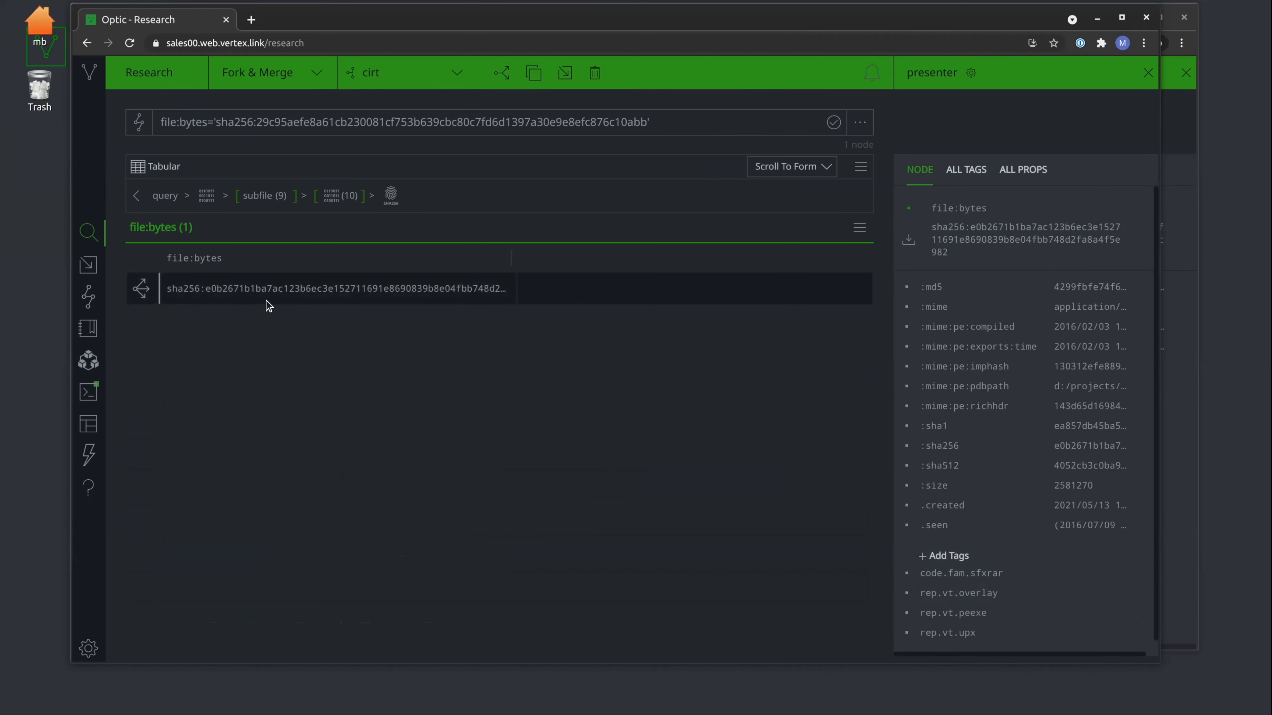
left_click(142, 289)
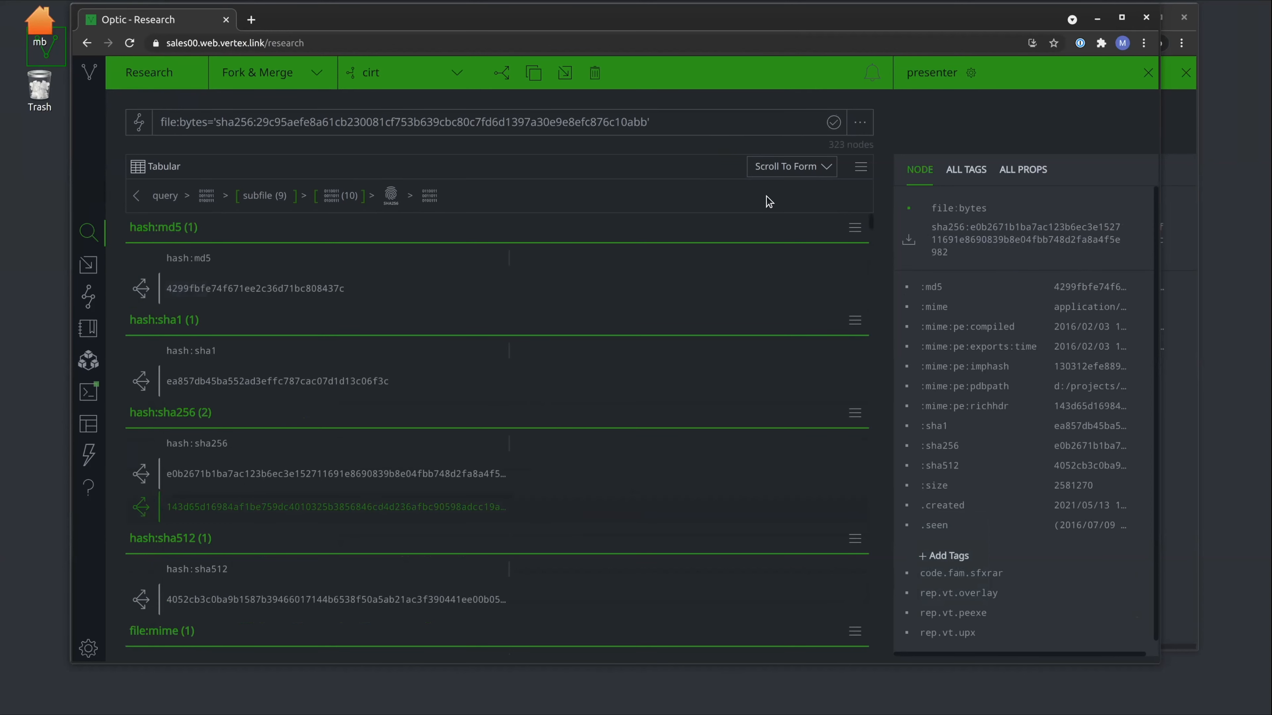
Step: Go to the inet:dns:request form in the file's adjacent nodes to view its DNS queries
left_click(792, 170)
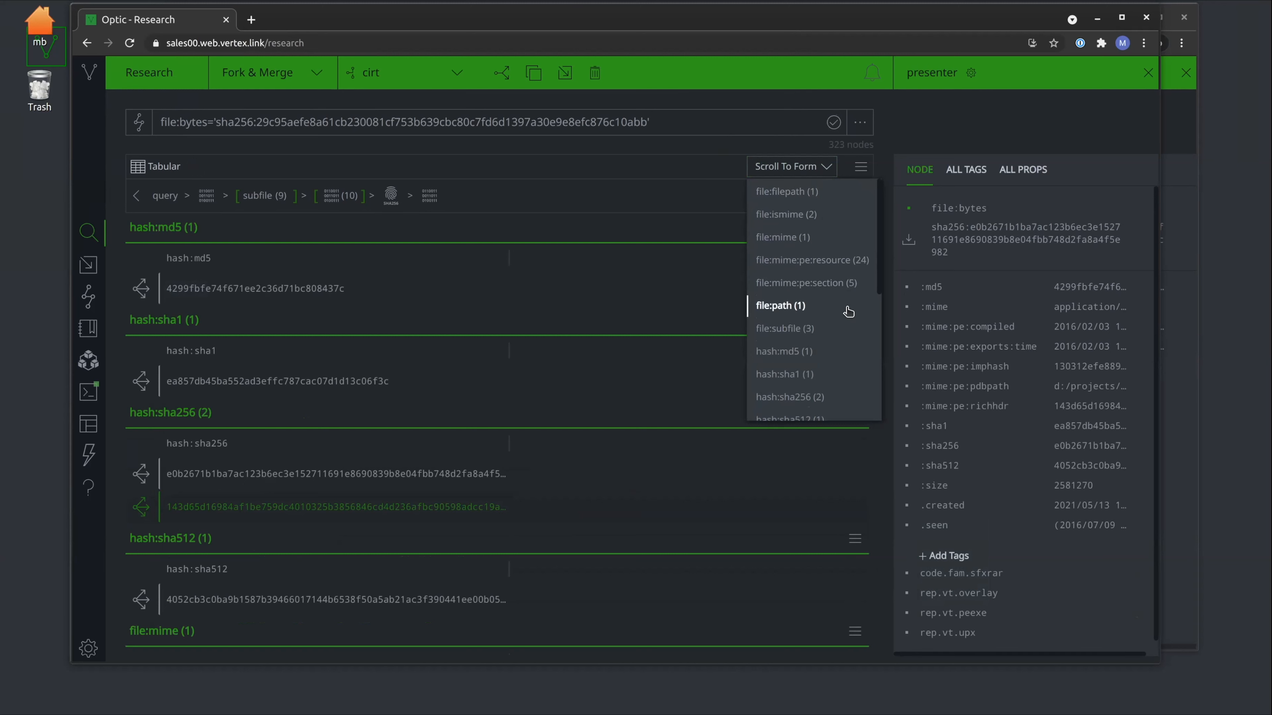
scroll(846, 311, "down", 3)
scroll(846, 311, "down", 1)
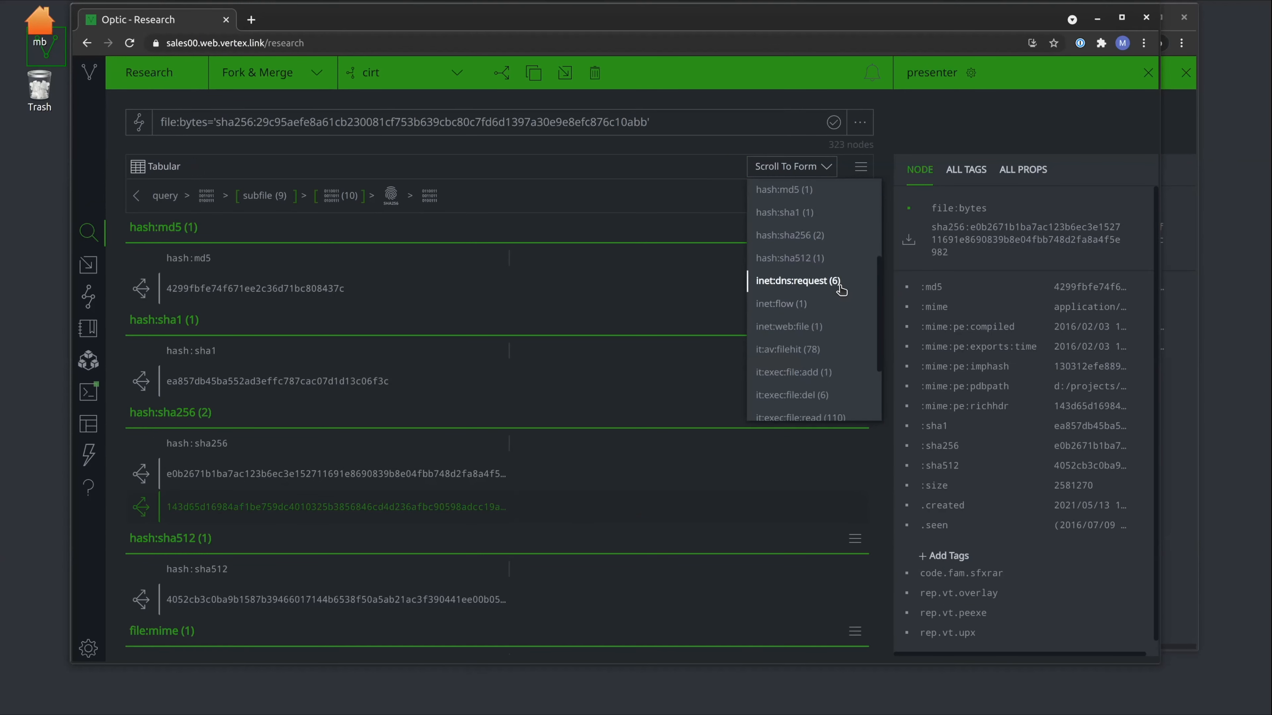
left_click(841, 290)
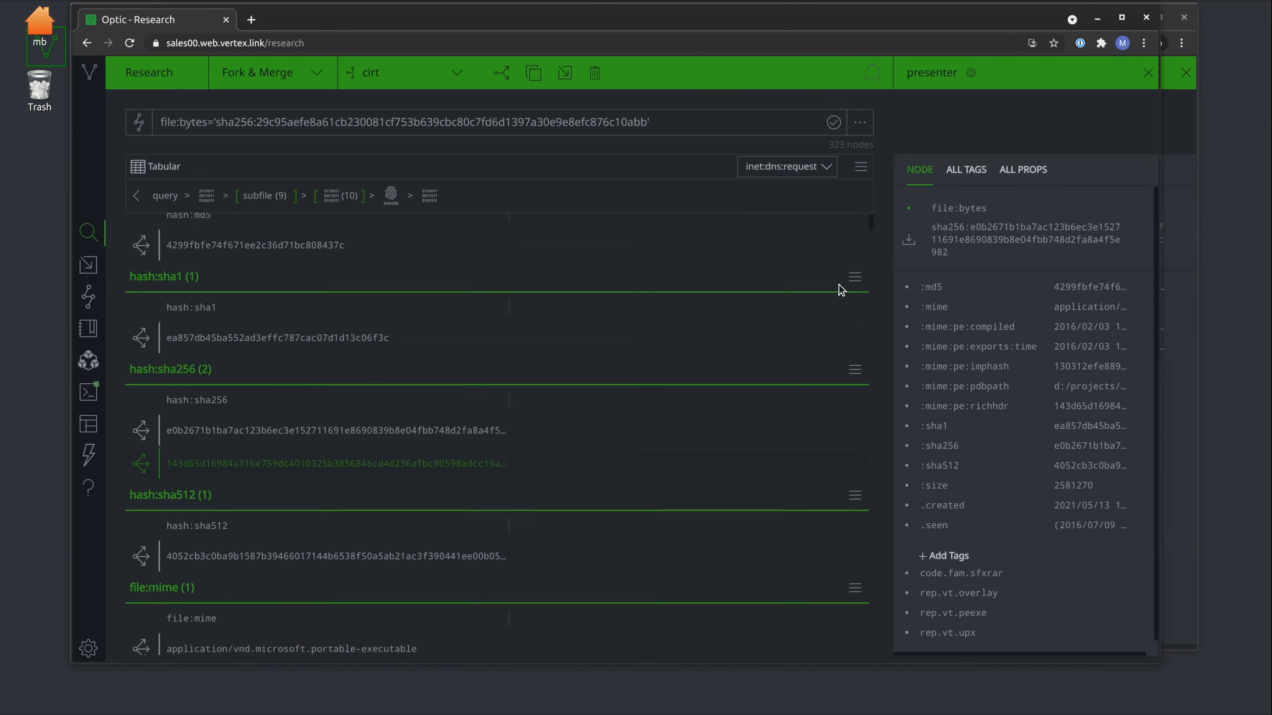
Step: Go to the it:av:filehit form and review the antivirus signature names reported for the file
left_click(832, 168)
scroll(829, 361, "down", 5)
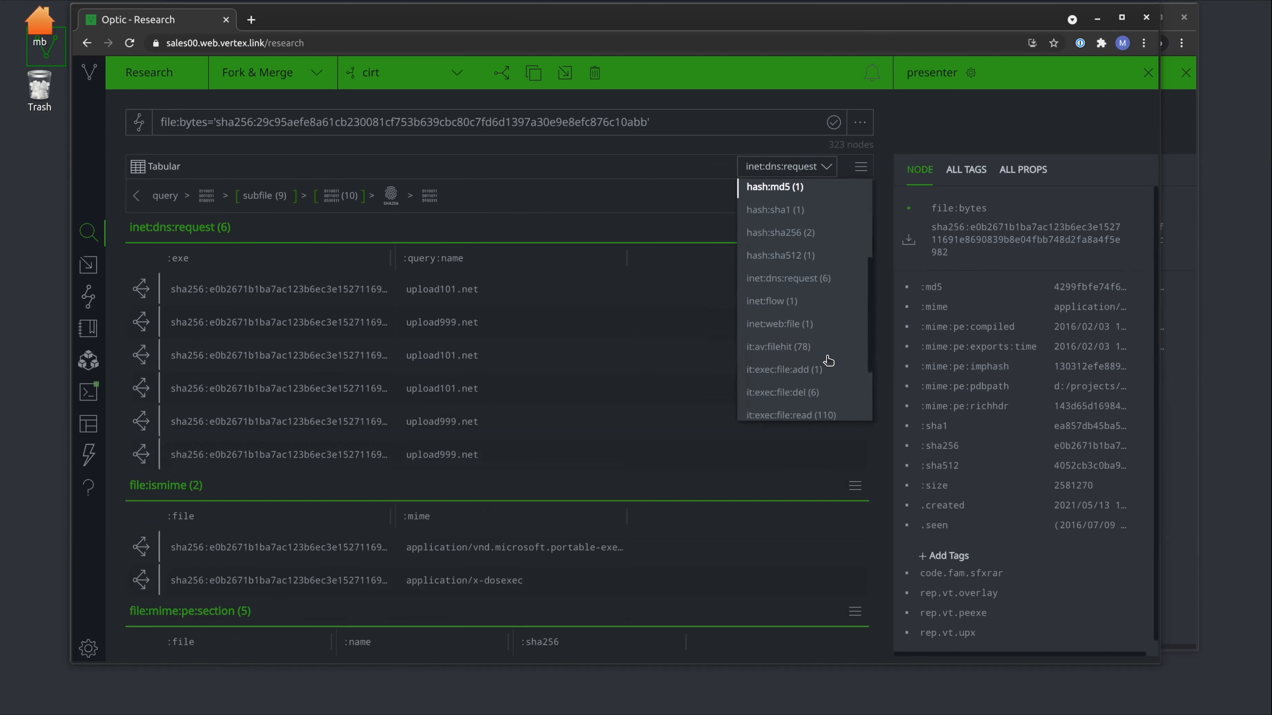
left_click(796, 349)
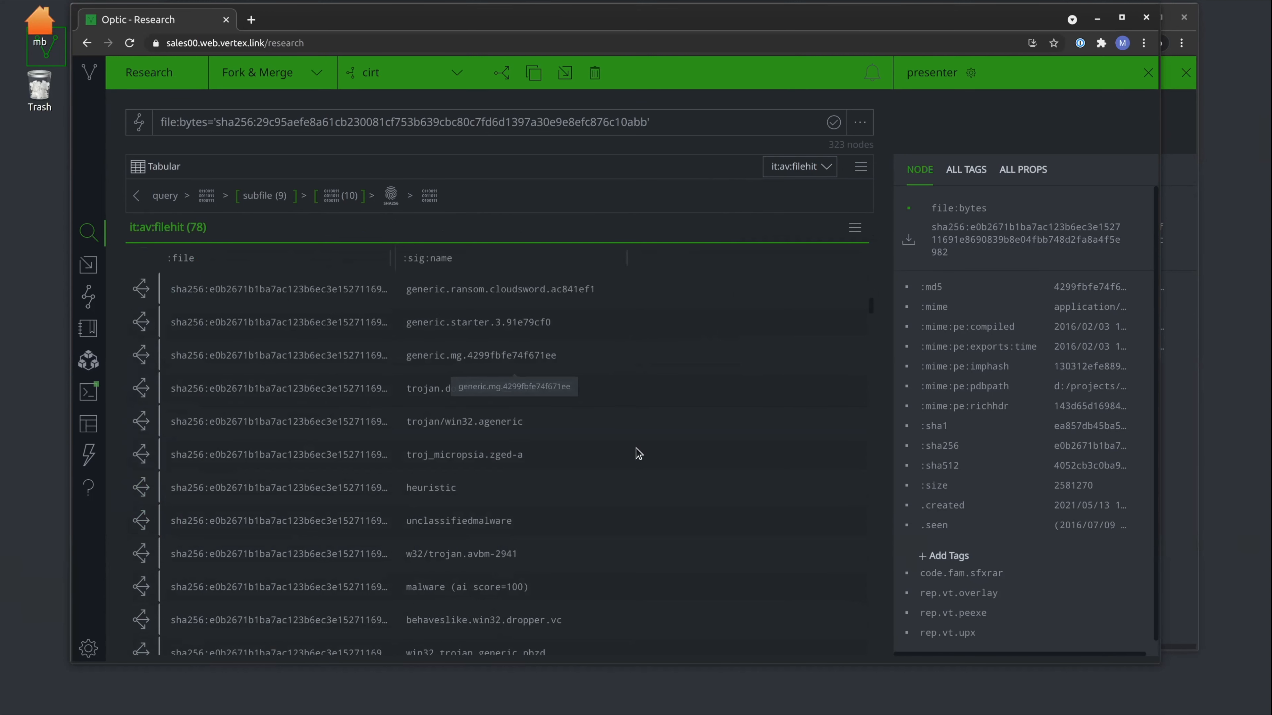
scroll(636, 448, "down", 1)
scroll(636, 454, "down", 2)
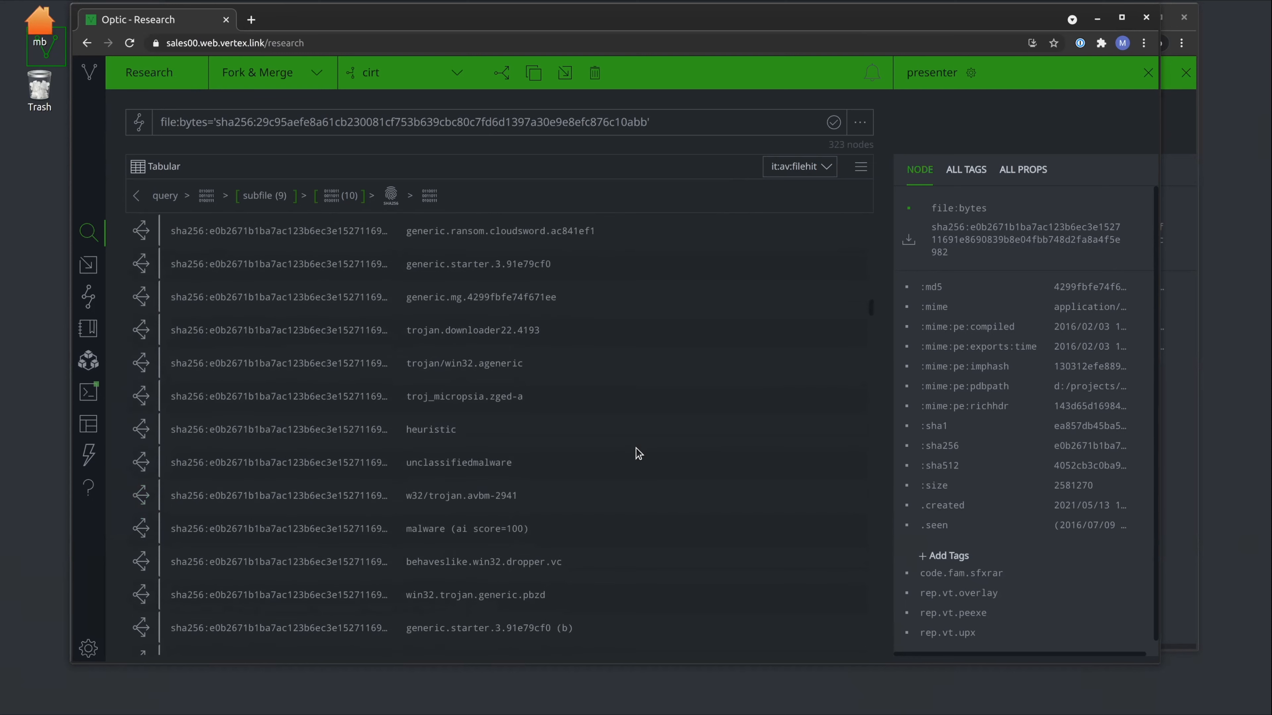
scroll(637, 454, "down", 5)
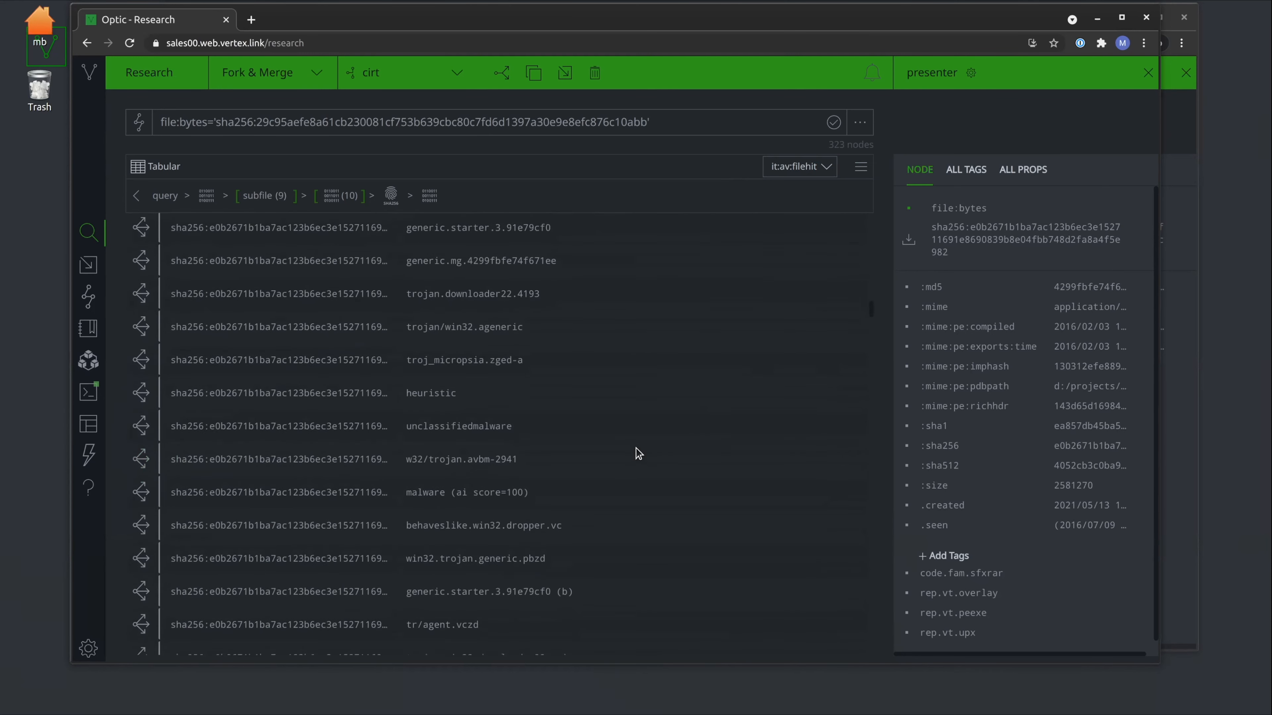
scroll(637, 454, "down", 4)
scroll(636, 449, "down", 6)
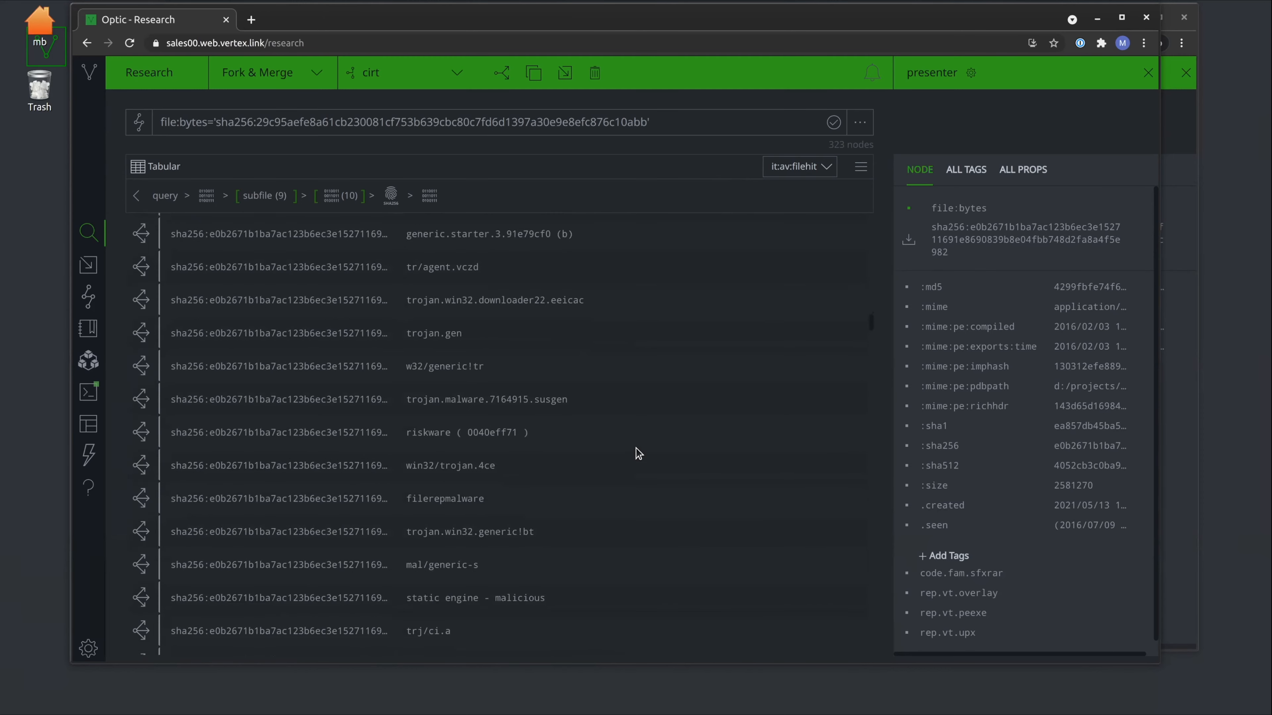
scroll(636, 448, "down", 4)
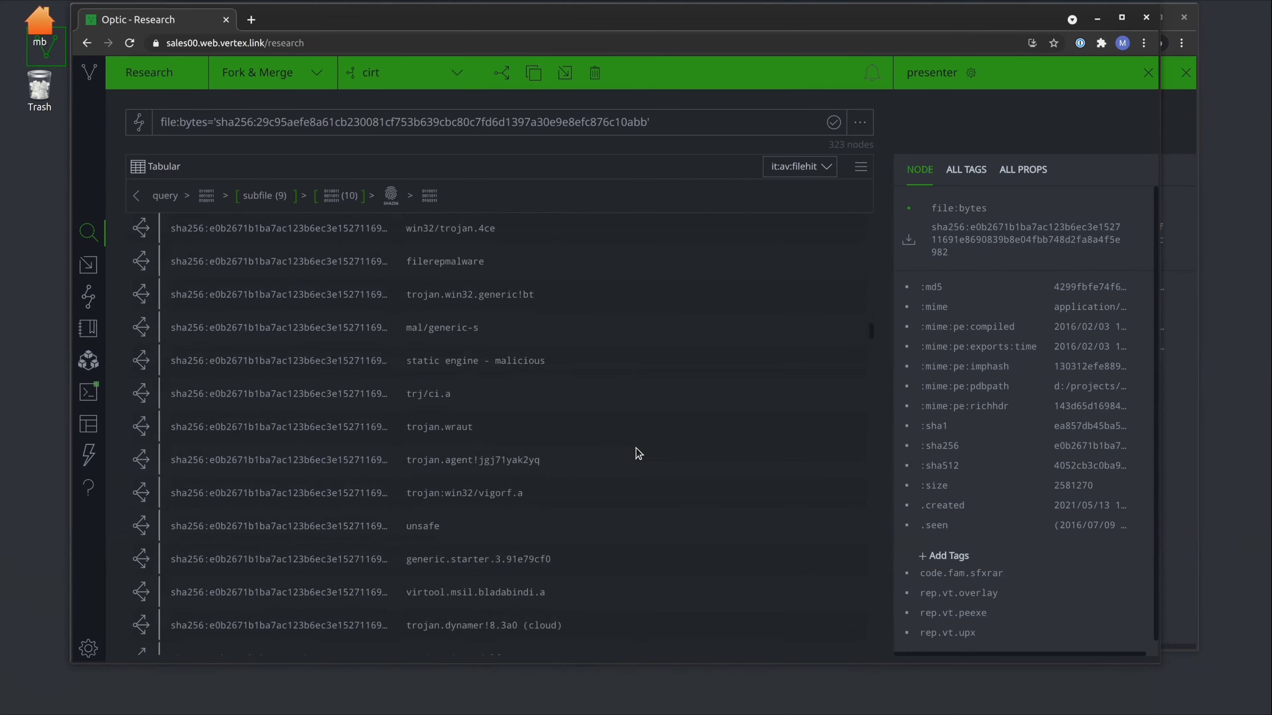
scroll(636, 454, "up", 7)
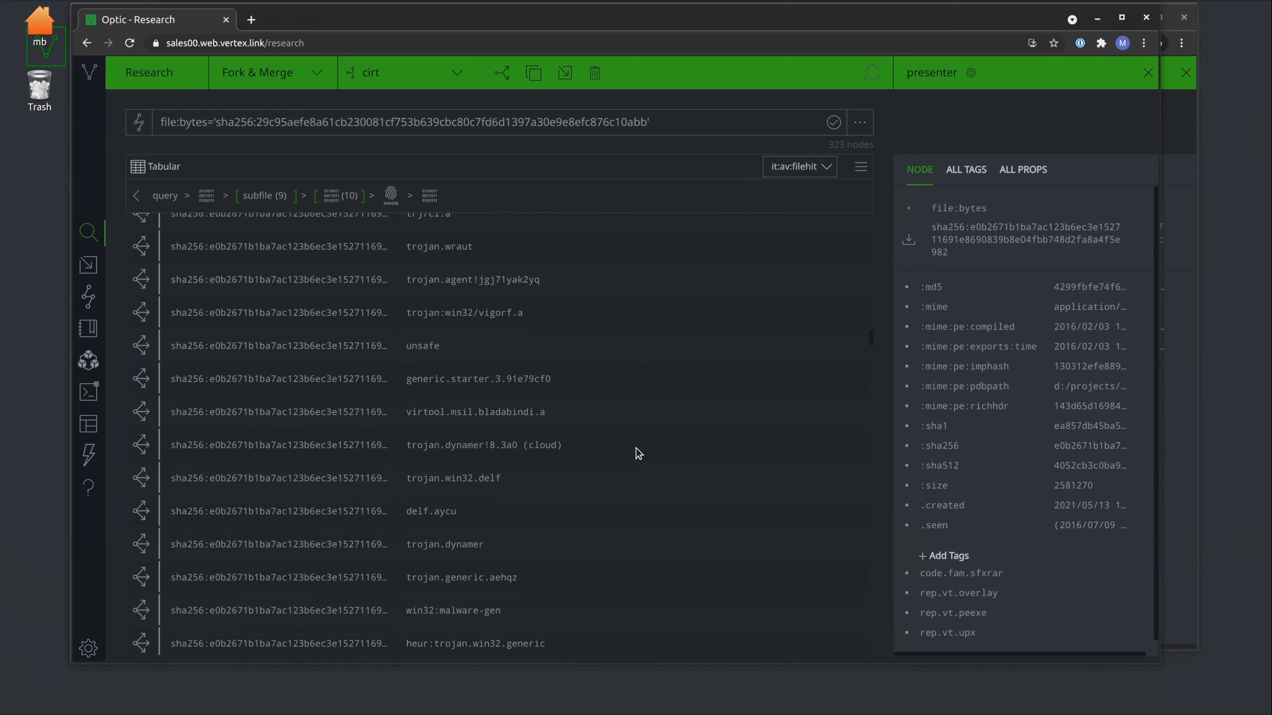
scroll(636, 449, "up", 9)
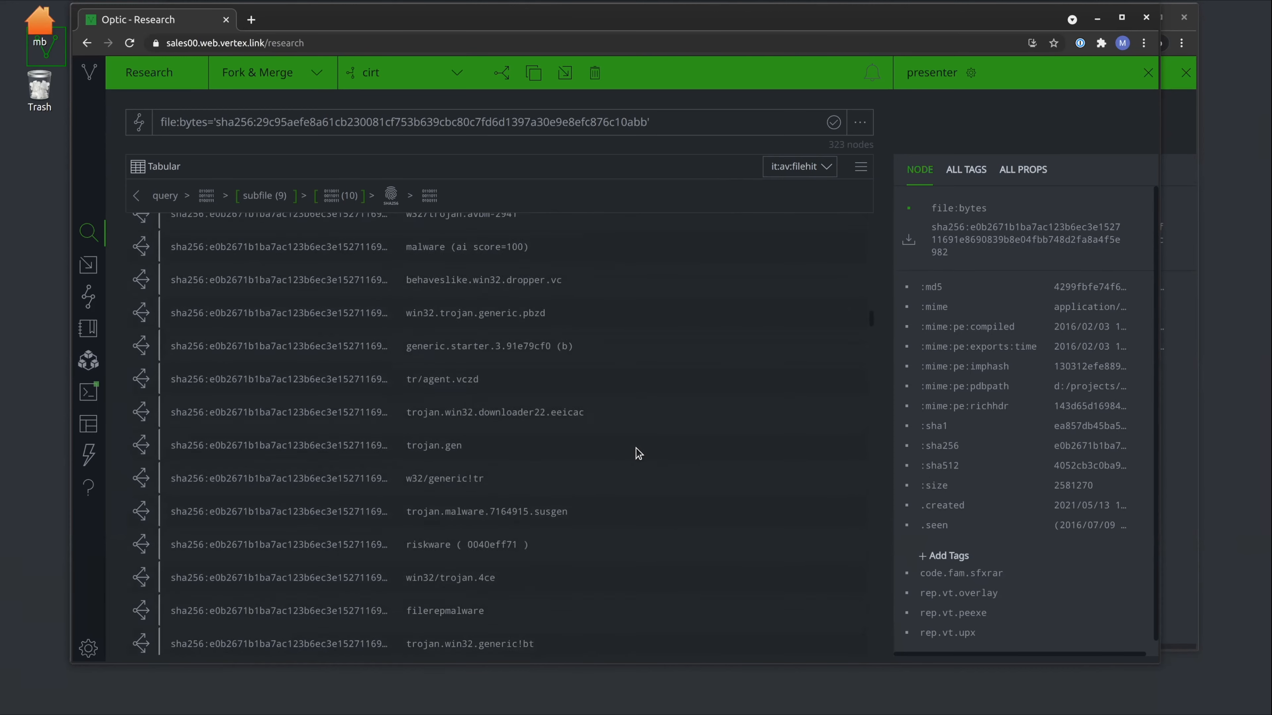
scroll(637, 453, "up", 7)
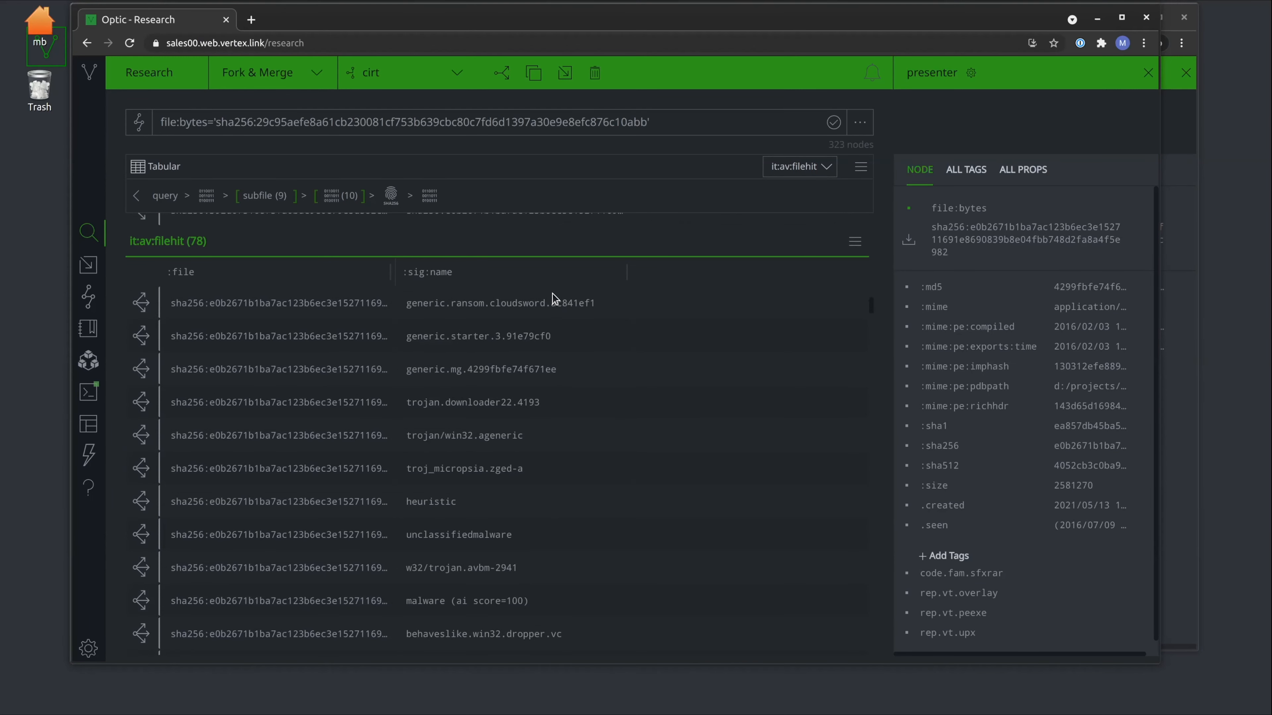
scroll(523, 307, "down", 2)
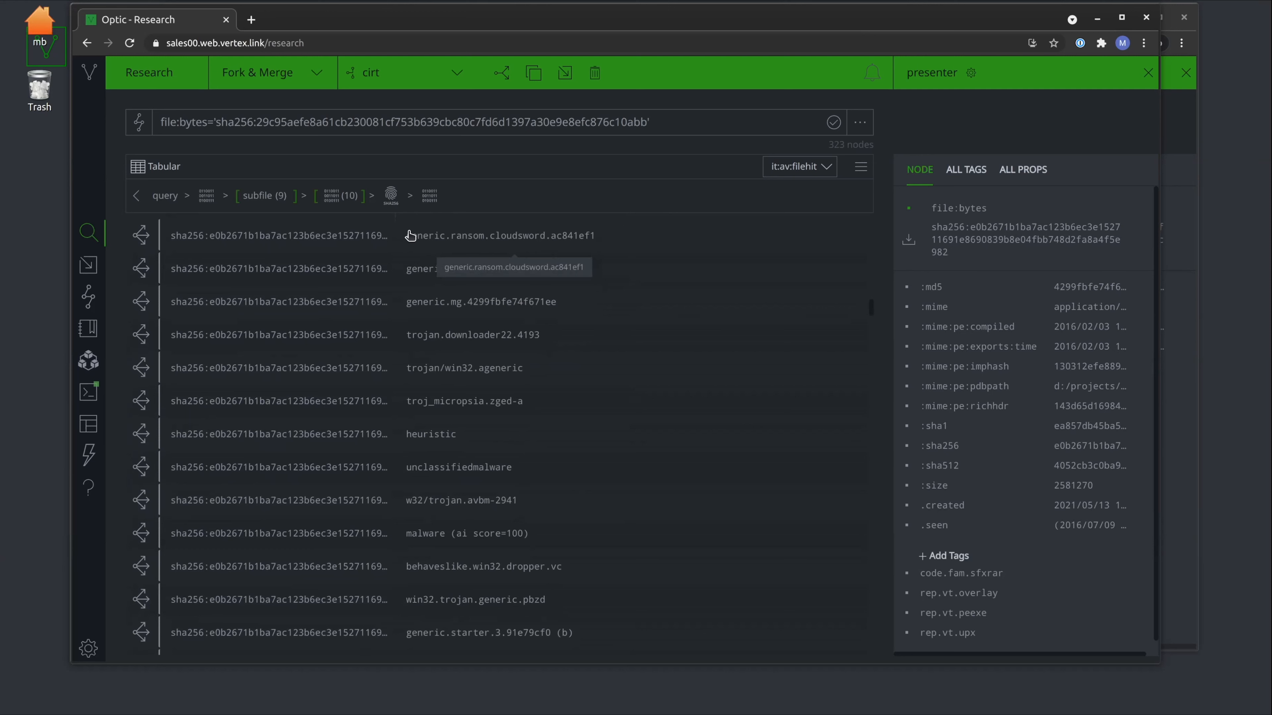
Step: Return to the file:bytes node in the exploration trail and add the tag cno.mal to it
left_click(392, 195)
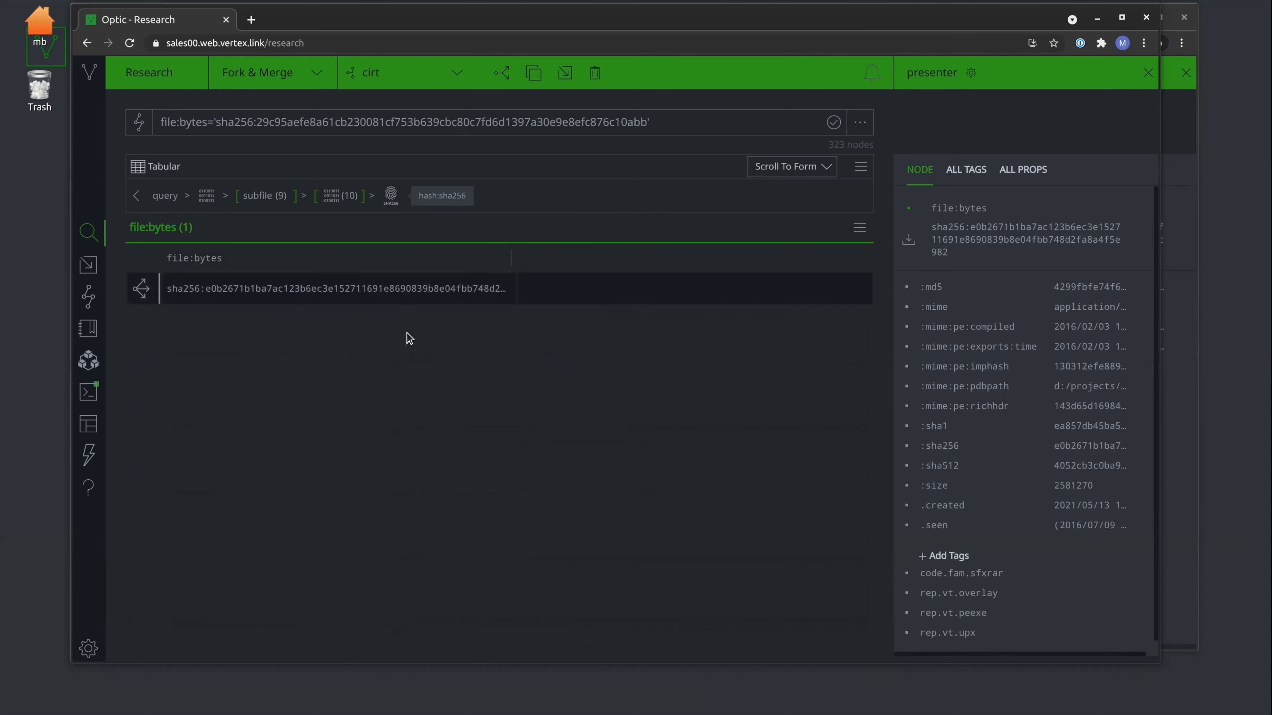
right_click(387, 282)
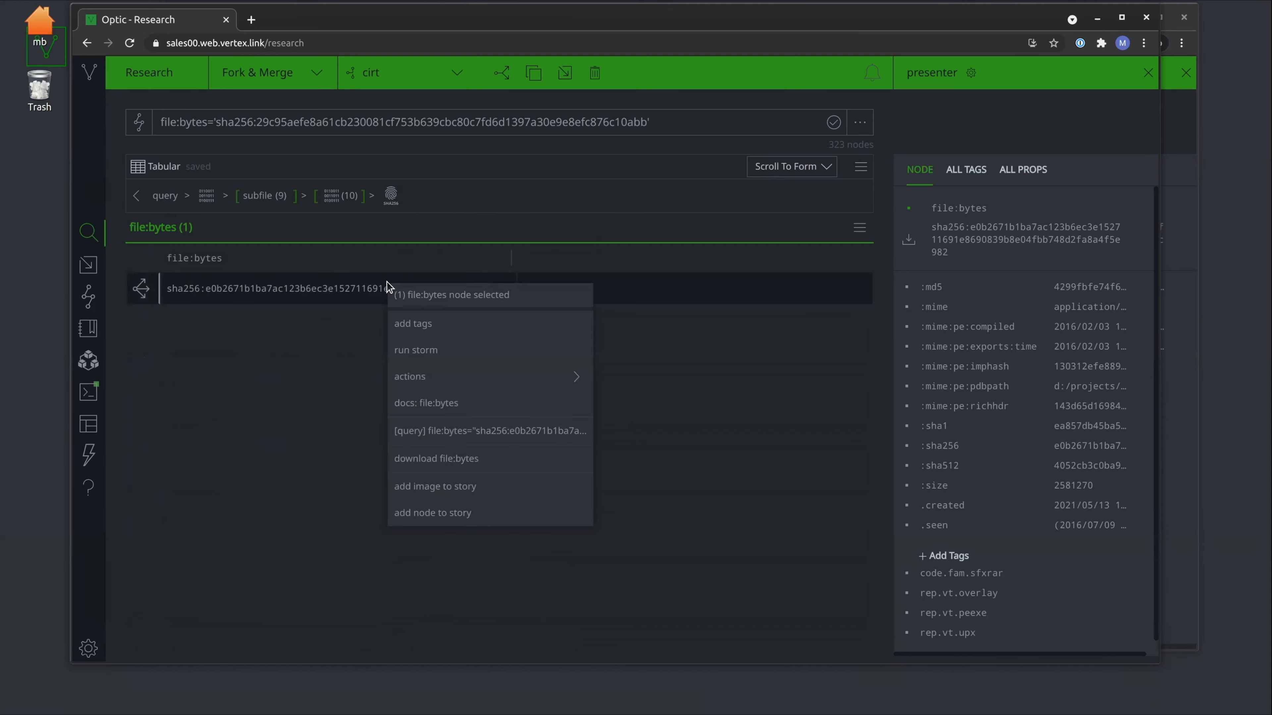
left_click(402, 328)
type("cno.mal")
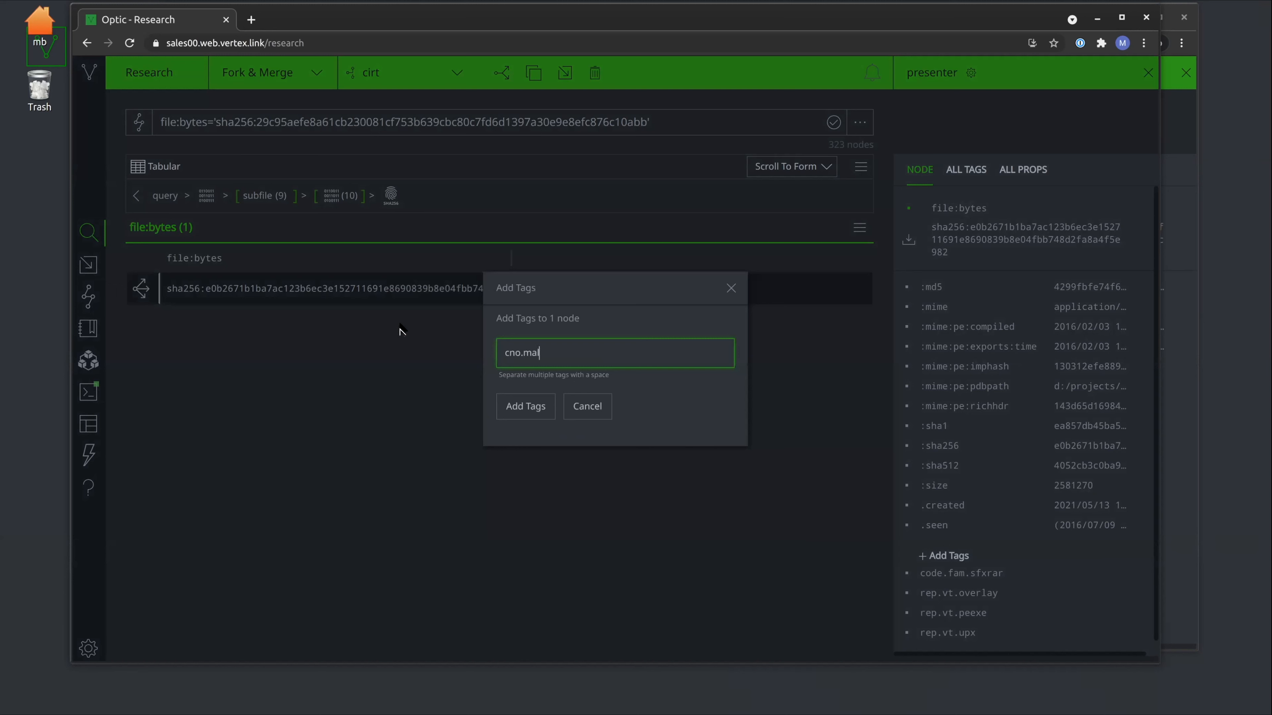
left_click(540, 407)
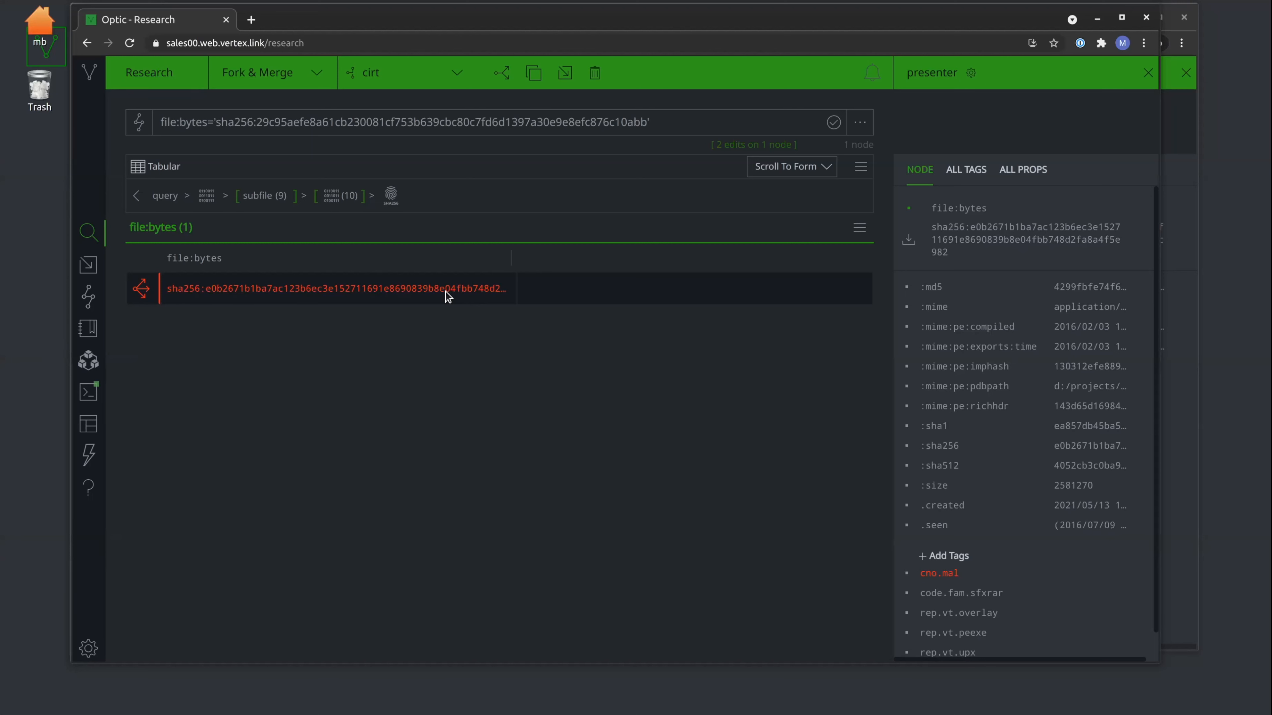
Step: Run the merge apply action on the cno.mal-tagged file:bytes node, then delete the cirt view and all its remaining changes
right_click(446, 291)
mouse_move(473, 396)
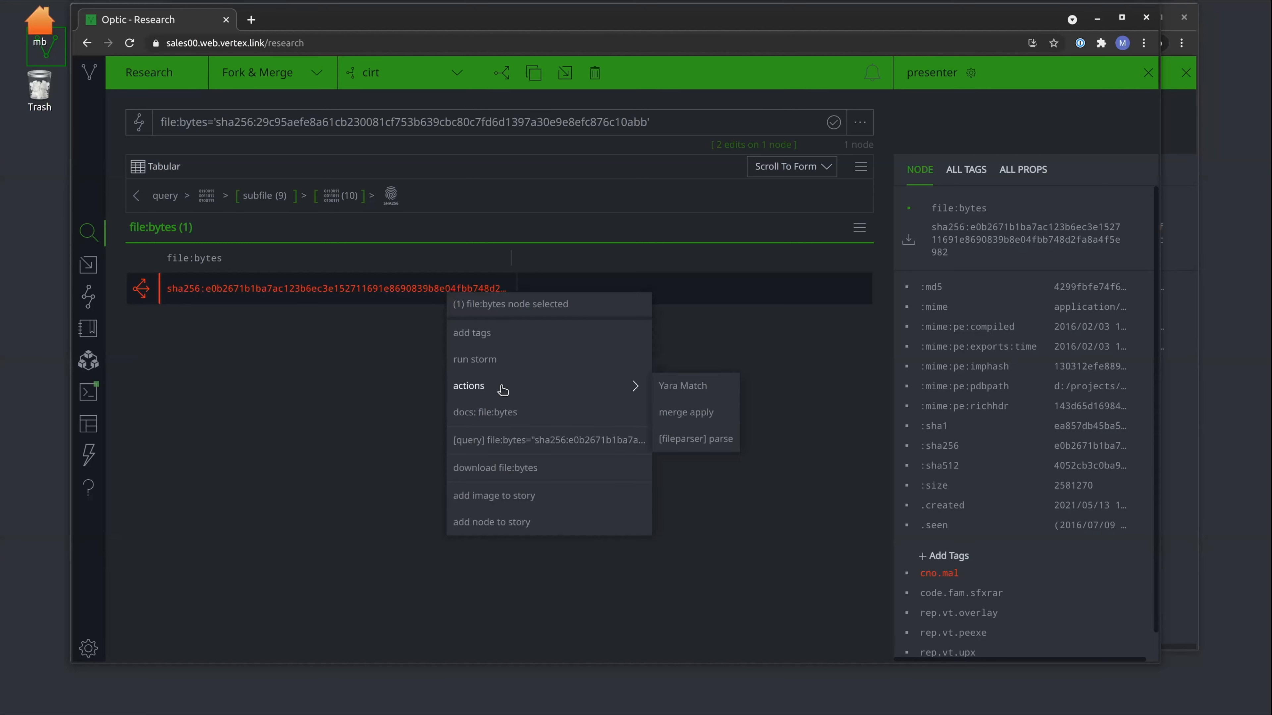
left_click(686, 413)
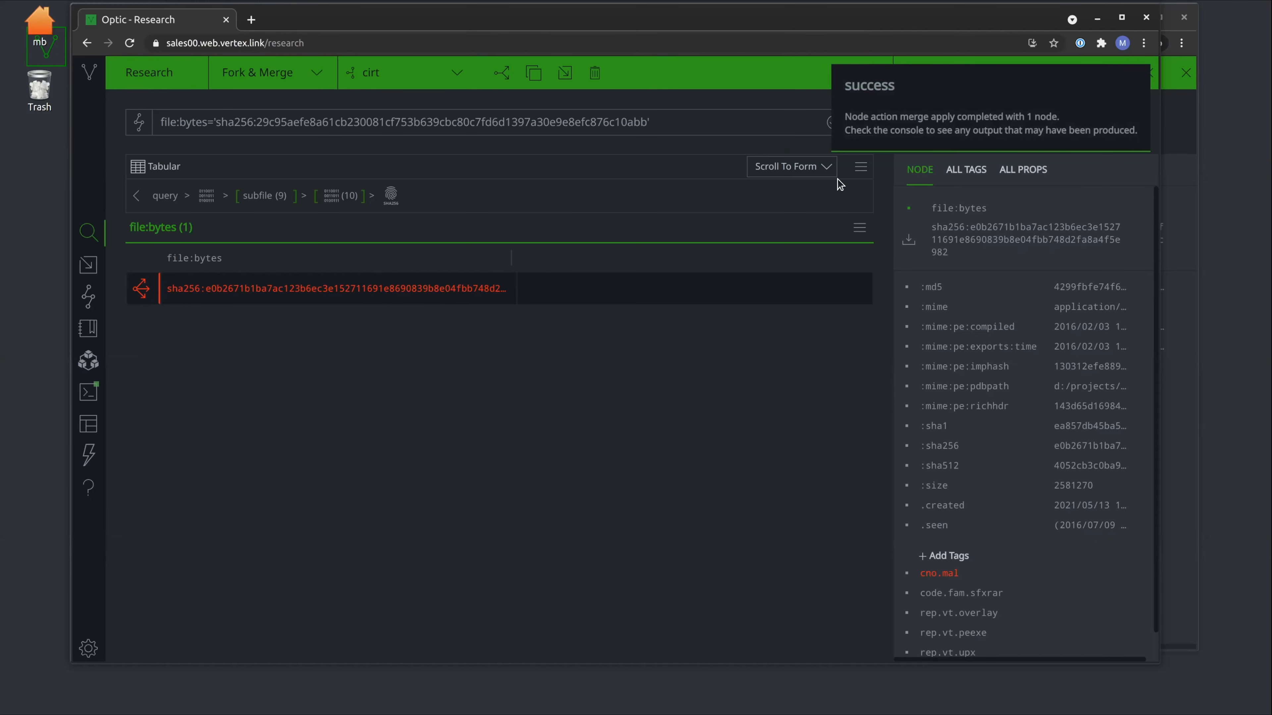
left_click(595, 74)
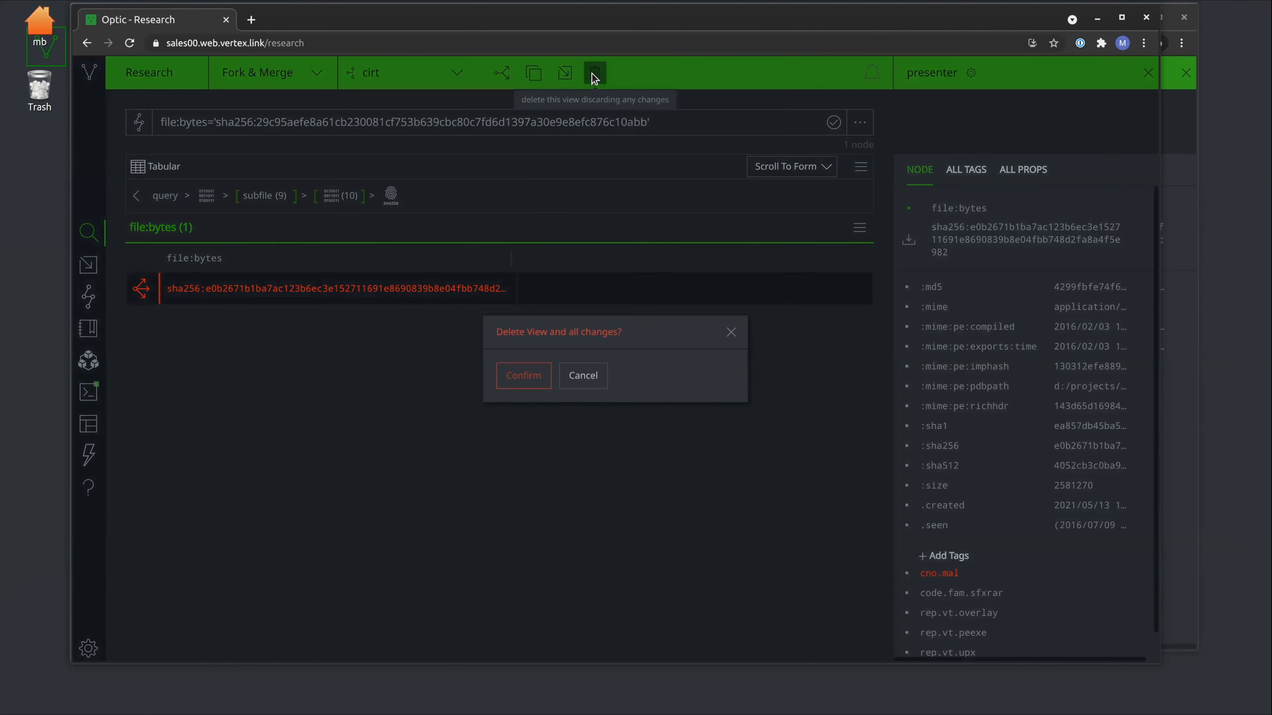
left_click(530, 373)
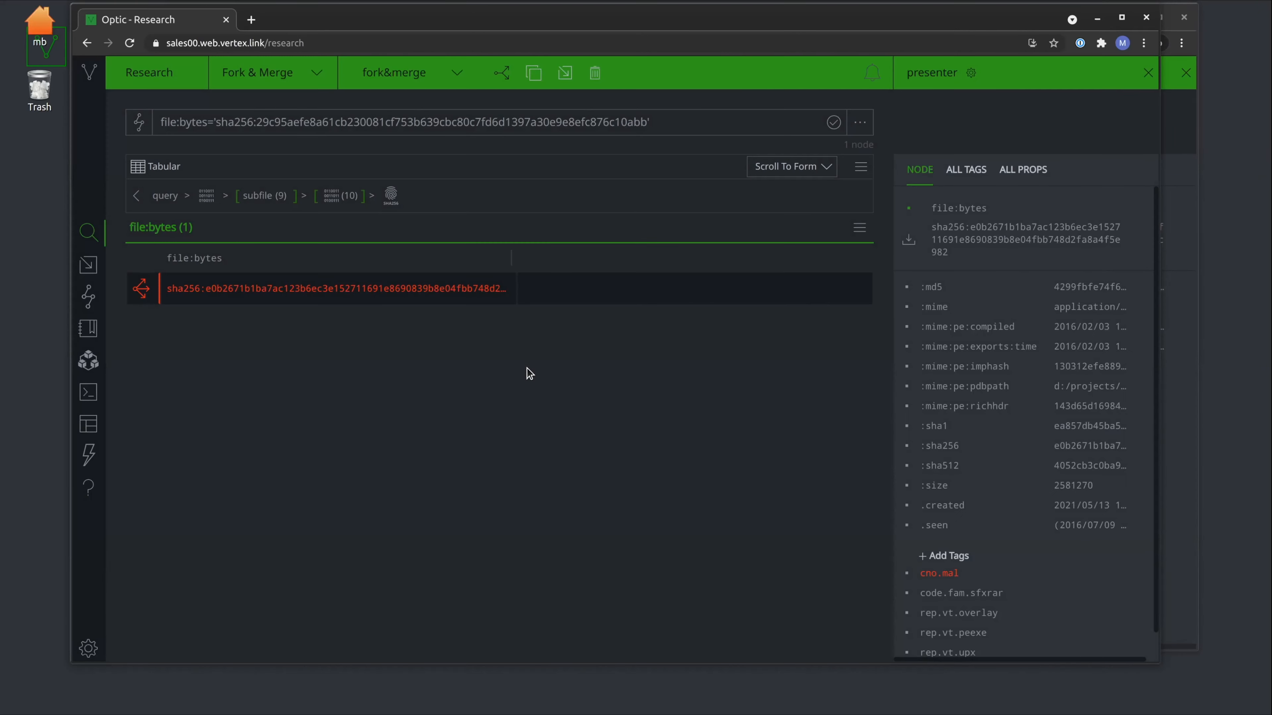
Step: Query the file:bytes node on its own in the fork&merge view and inspect its properties and tags
right_click(373, 293)
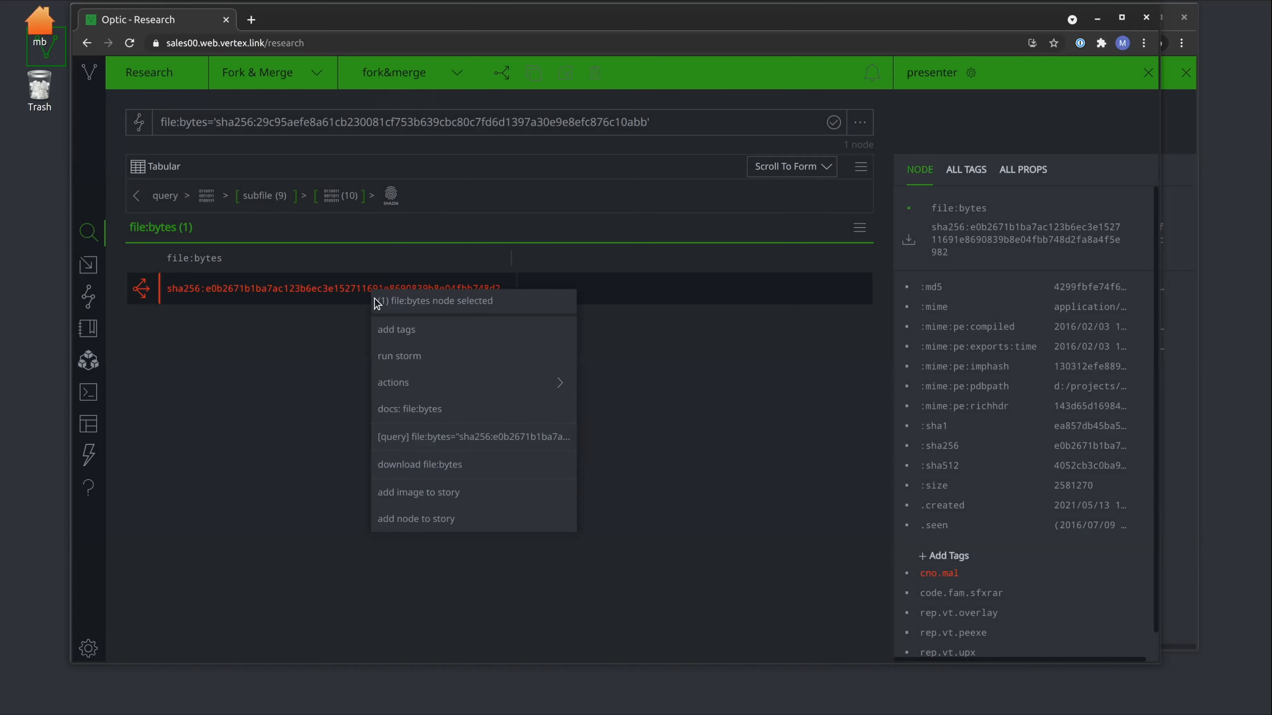
left_click(415, 442)
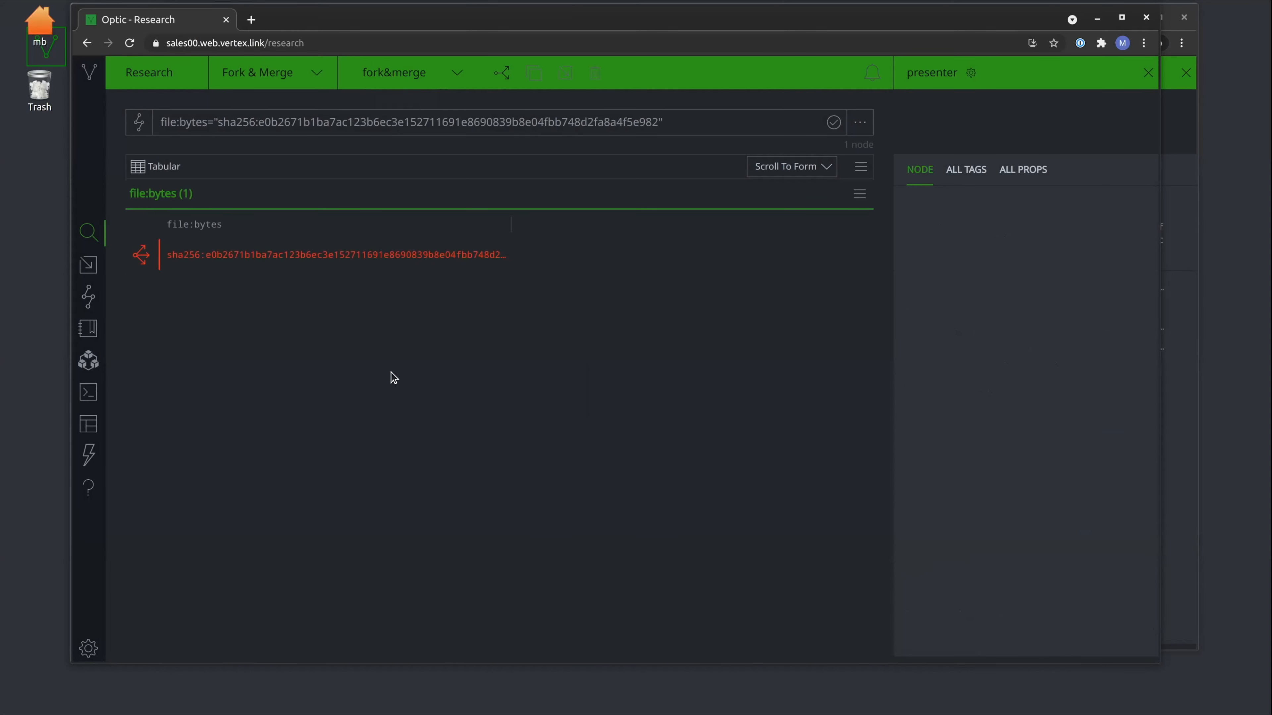
left_click(415, 129)
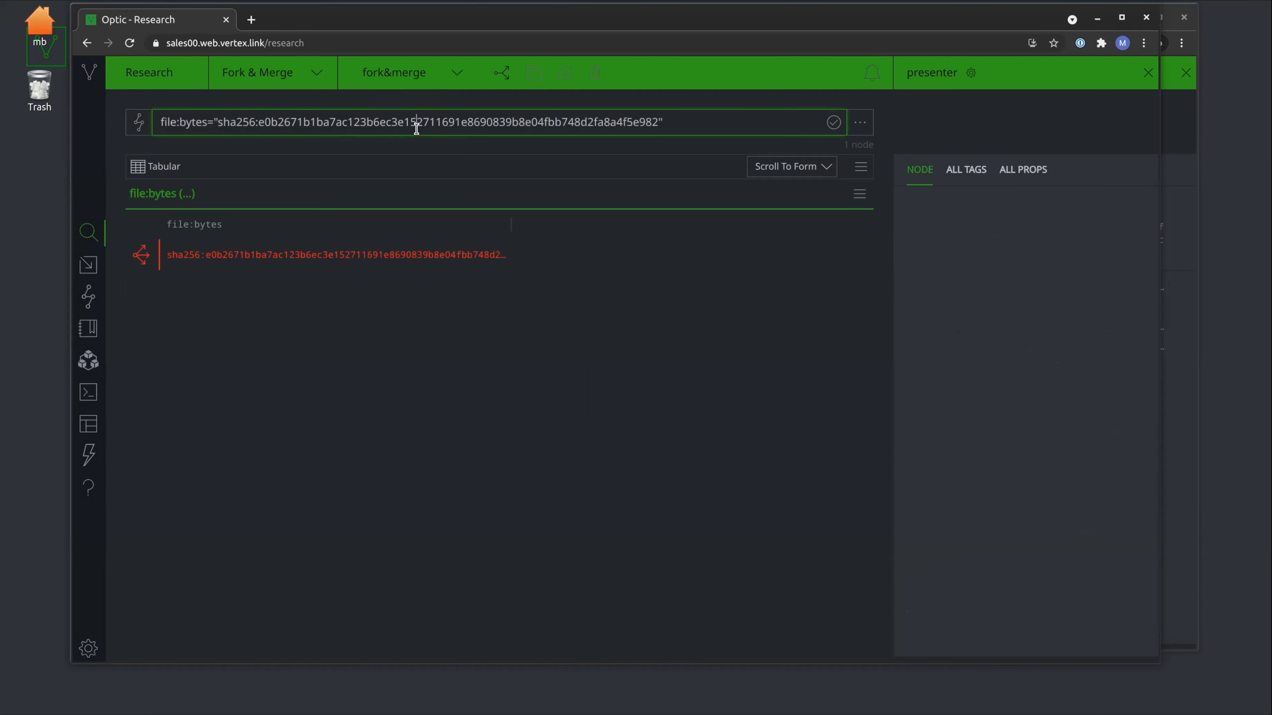
left_click(390, 253)
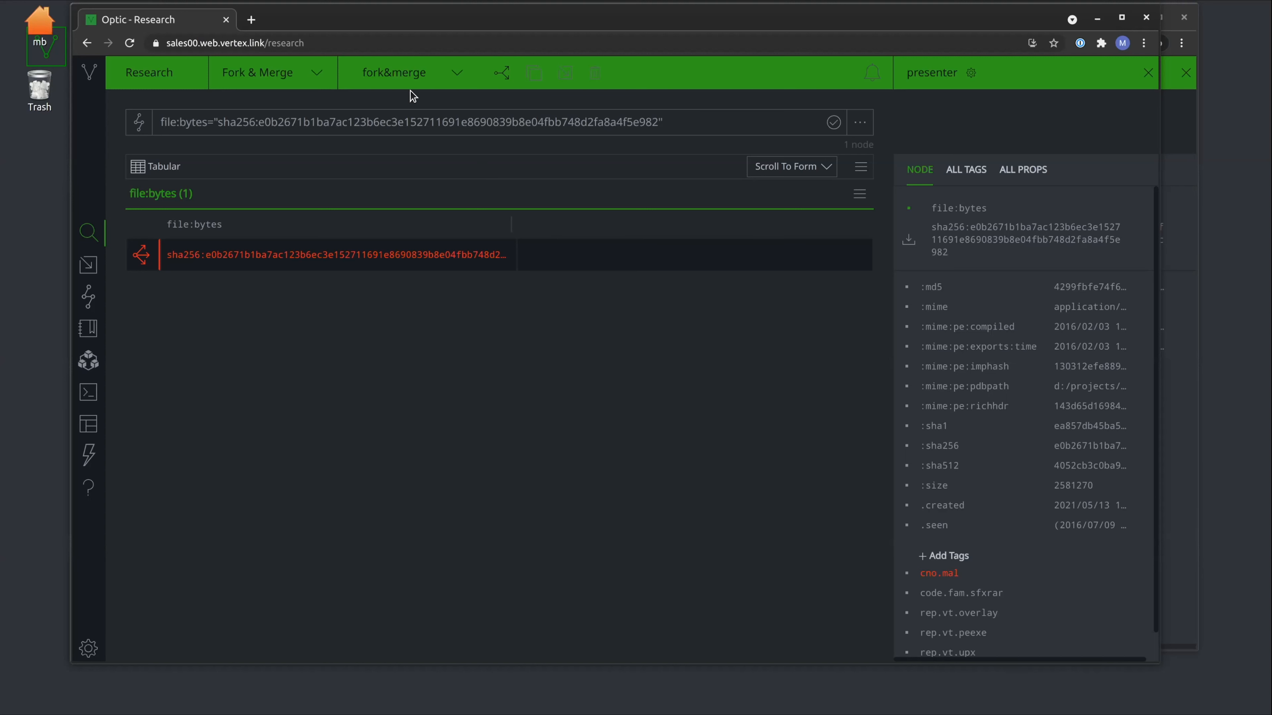
Step: Fork the fork&merge view into a new view named yara
left_click(493, 71)
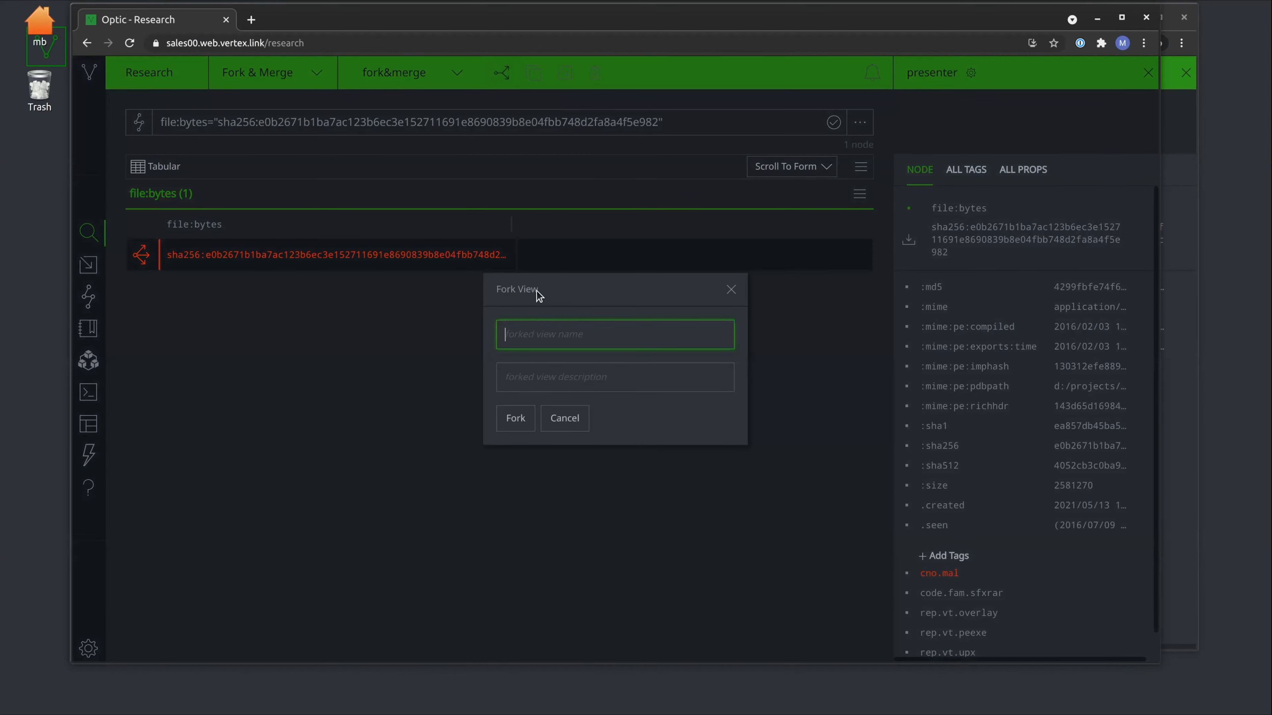
type("yara")
left_click(512, 425)
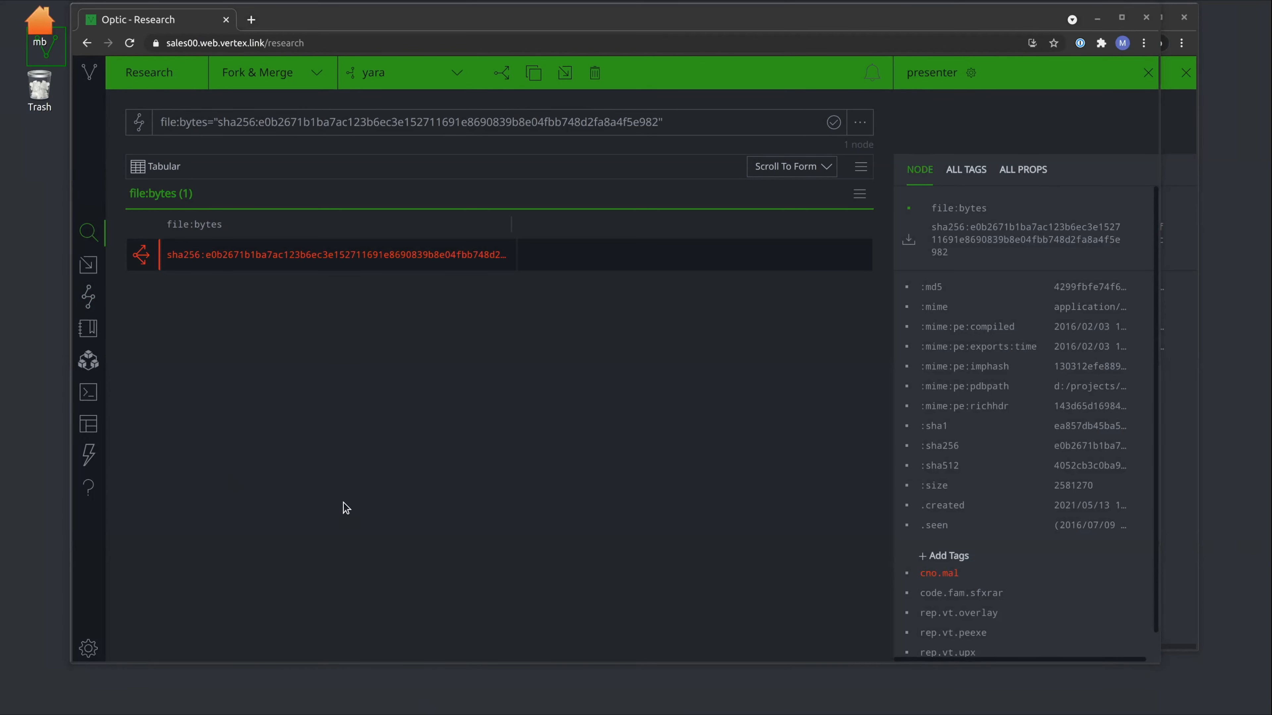
Step: Create and save the macro yara.tag.push: $file=:file -> it:app:yara:rule for $tag in $node.tags(cno.mal.*) { [(file:bytes=$file +#$tag +#int.review.yara)] }
left_click(91, 305)
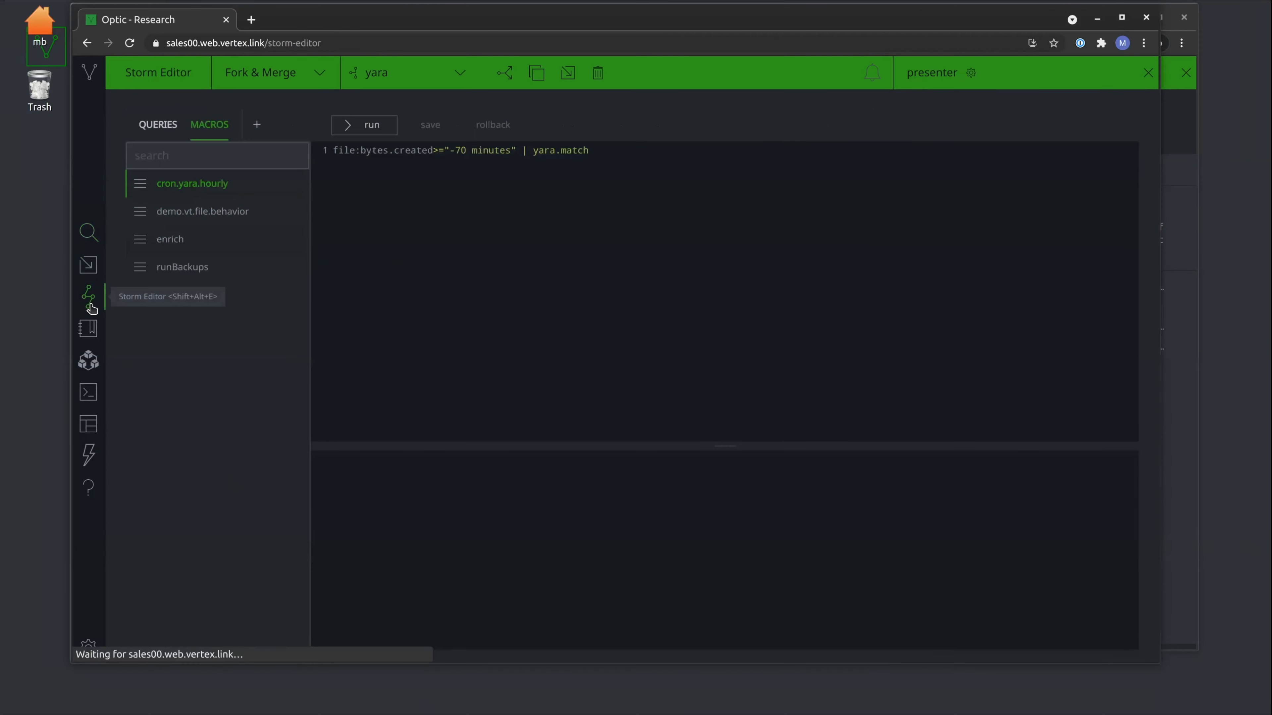
left_click(260, 132)
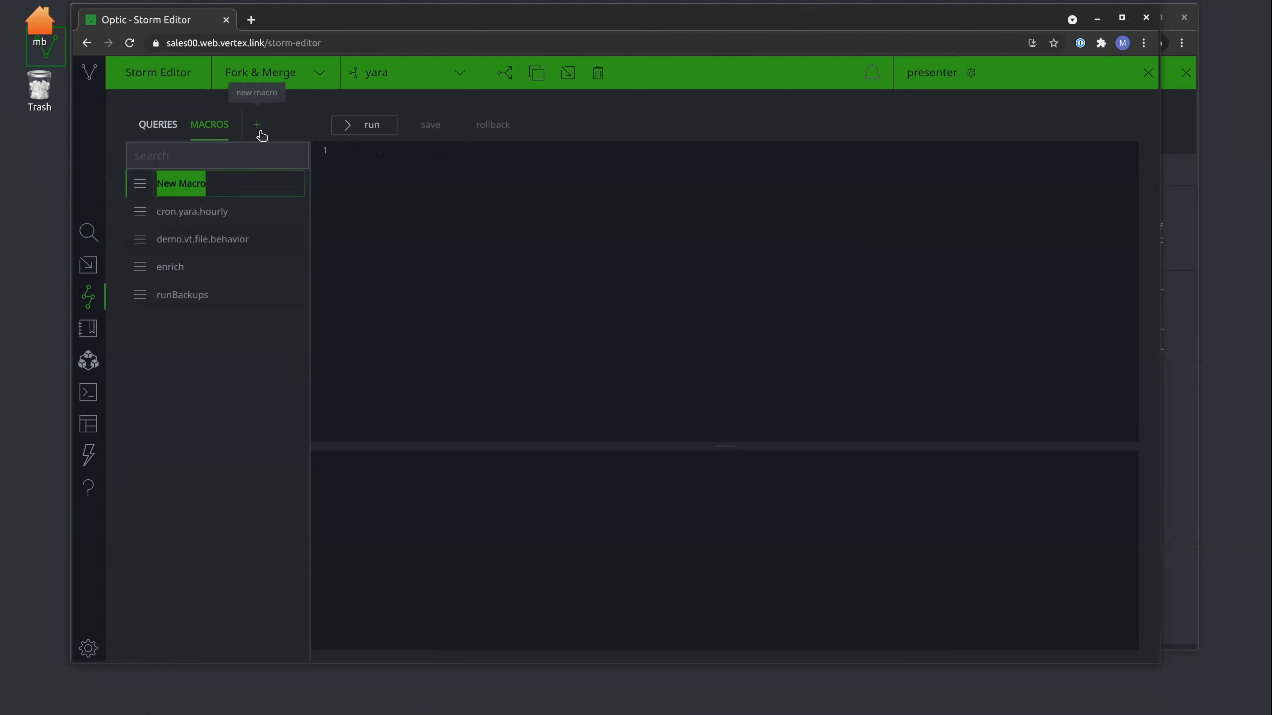
type("yar")
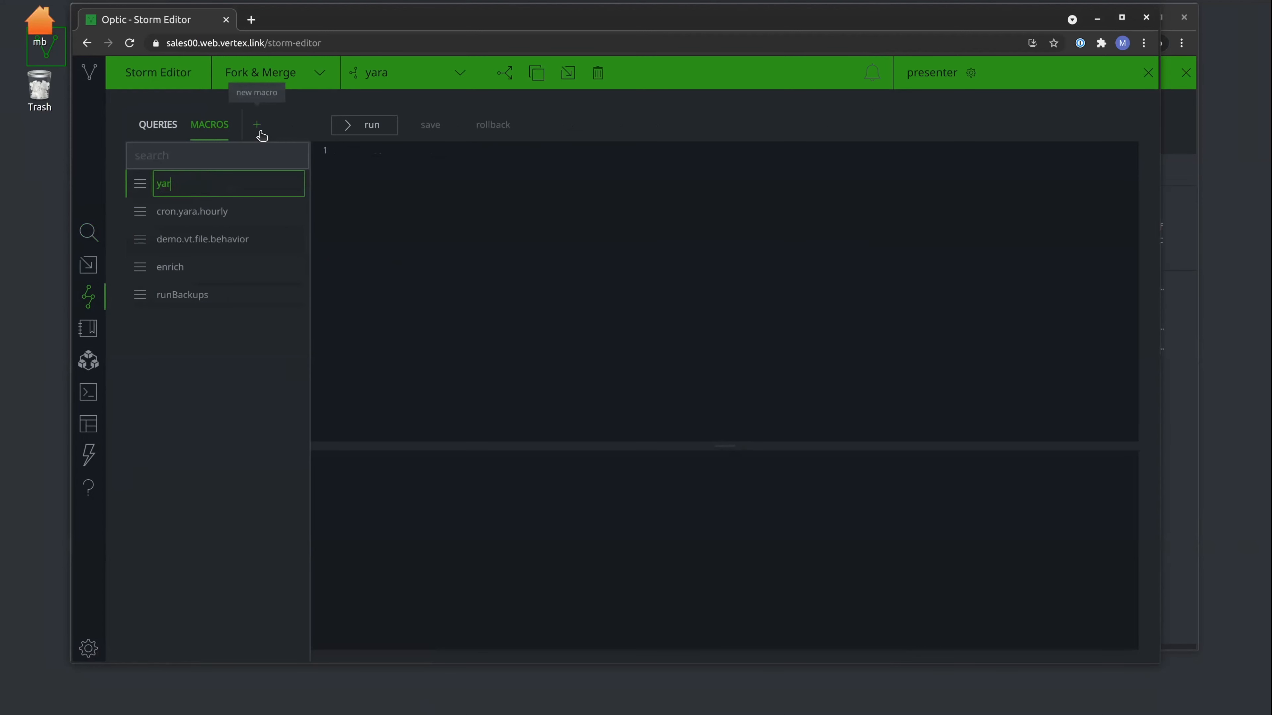
type("a.tag.push")
left_click(347, 154)
type("$file=:file -> it:app:yara:rule for $tag in $node.tags(cno.mal.*) {               [(file:bytes=$file  +#$tag +#int.review.yara)]   }")
left_click(432, 125)
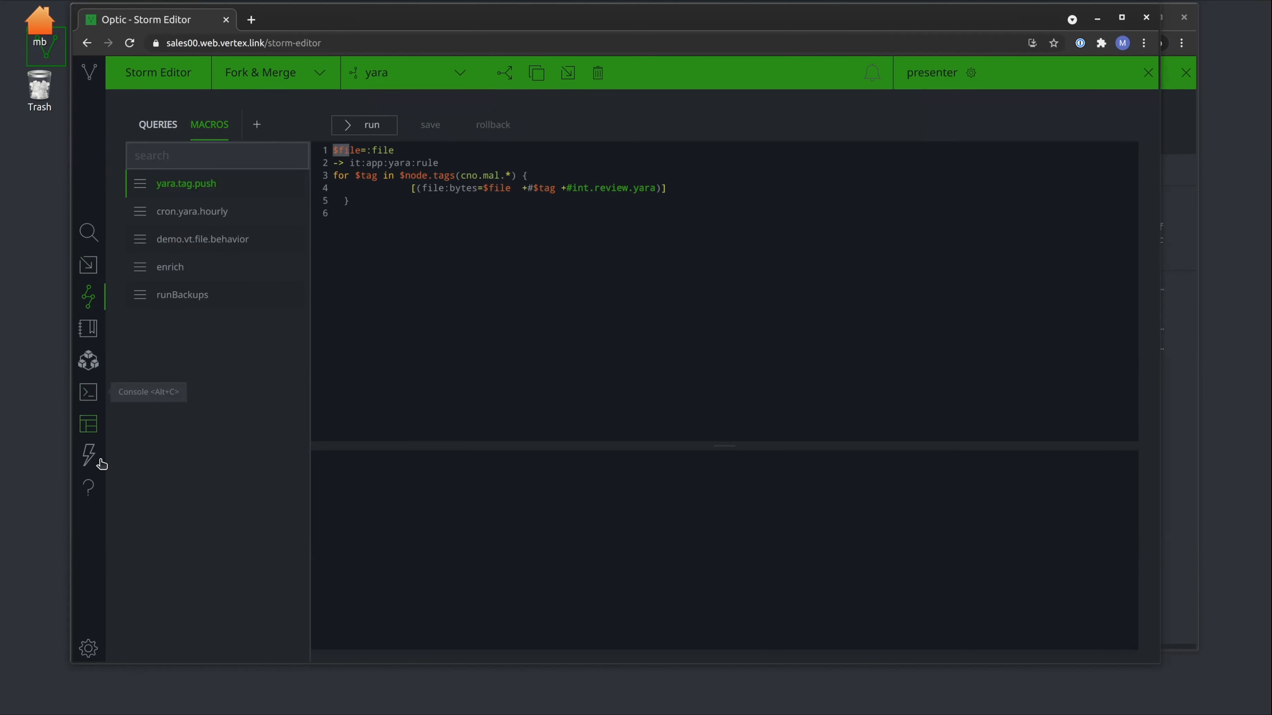
Step: Start a new trigger for the yara view with the Storm query +{-> it:app:yara:rule +#cno.mal} |macro.exec yara.tag.push
left_click(87, 424)
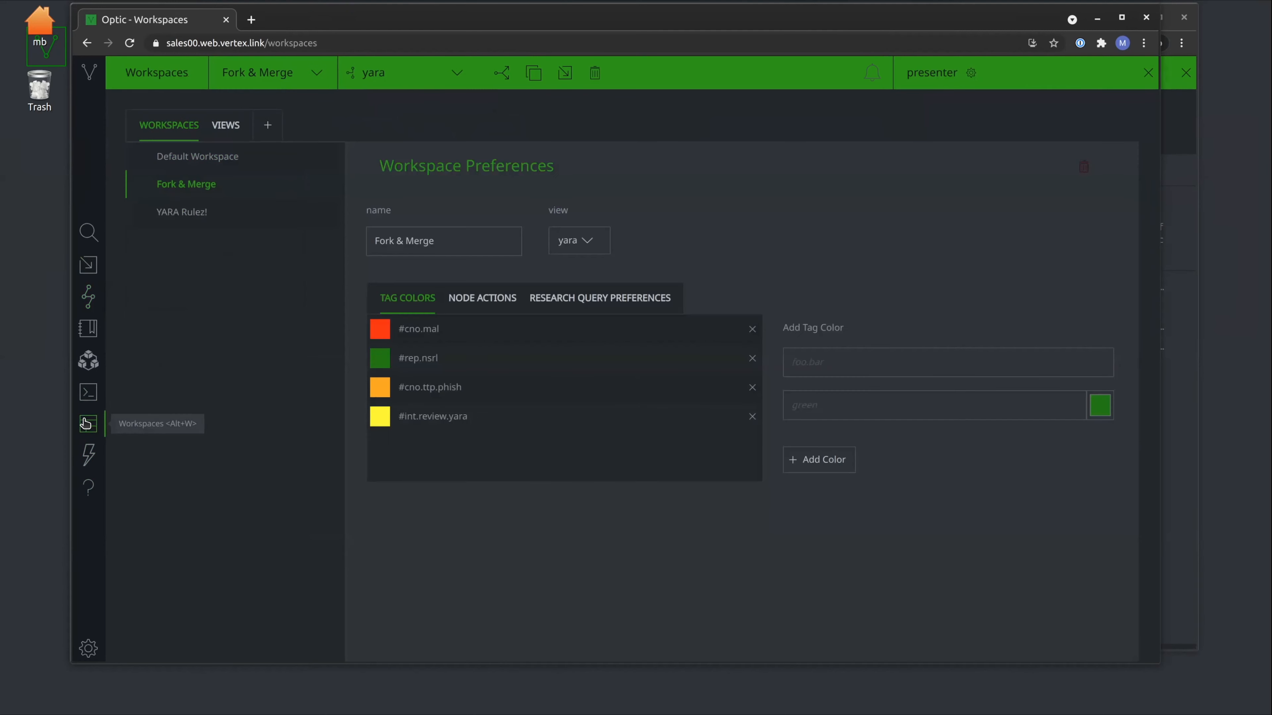
left_click(227, 125)
left_click(458, 325)
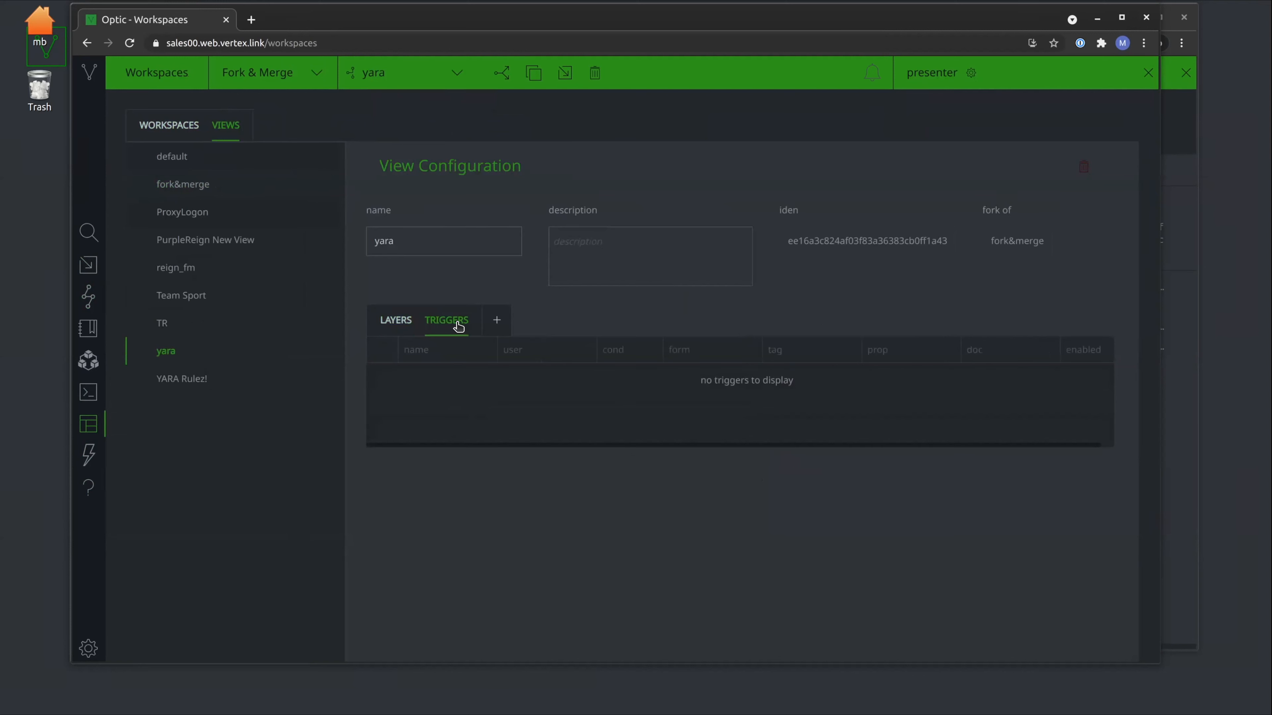
left_click(497, 321)
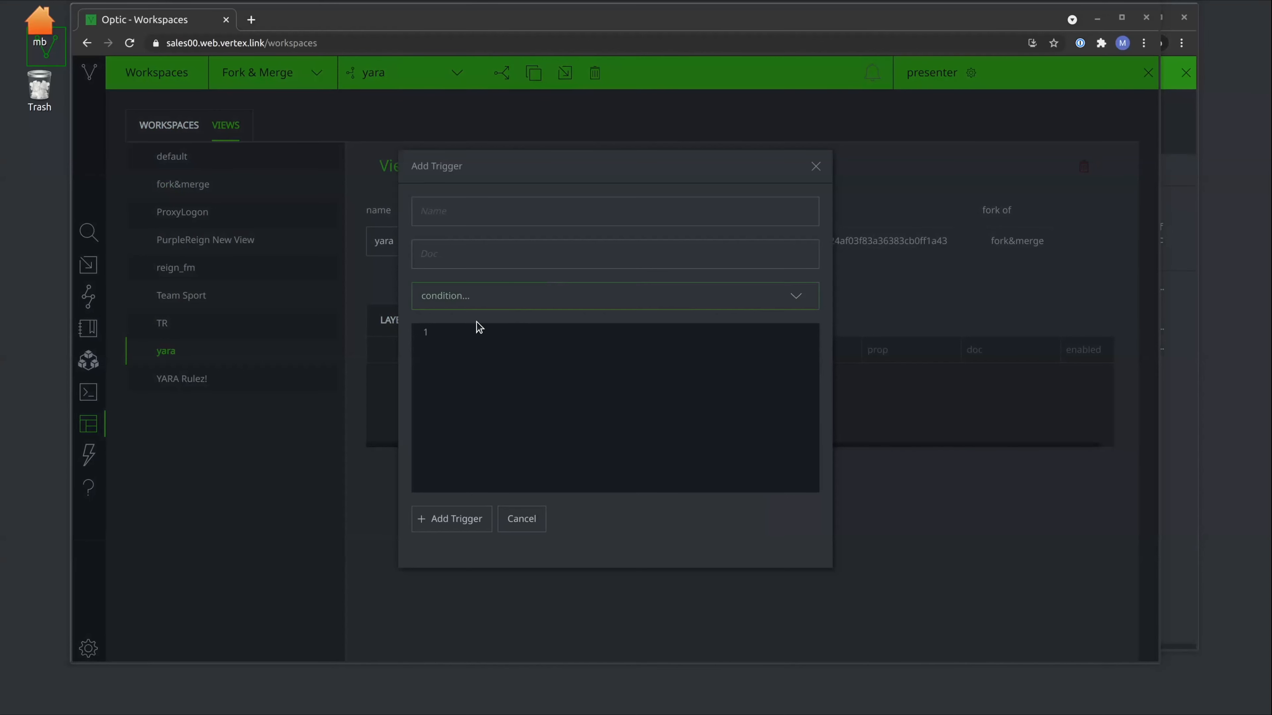
left_click(475, 337)
type("+{-> it:app:yara:rule +#cno.mal} |macro.exec yara.tag.push")
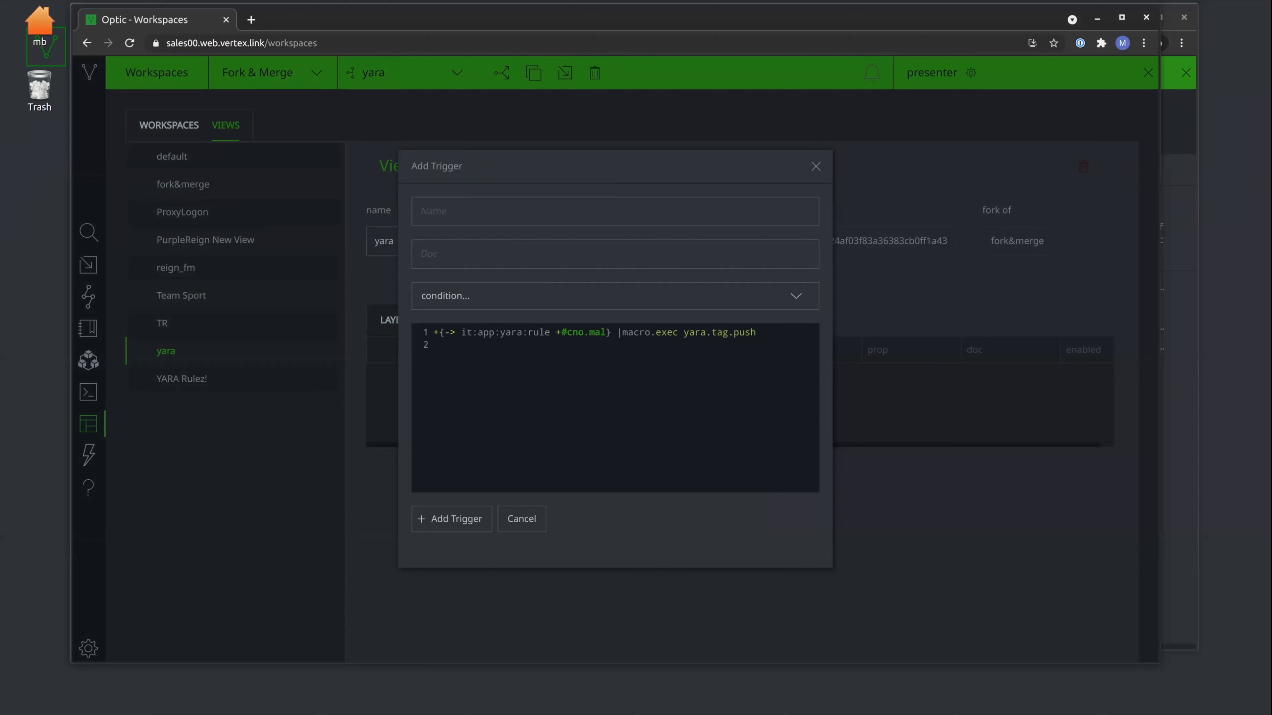
Step: Name the trigger "push tags yara match" and describe it as "pushes cno.mal.* and int.review.yara tags to file:bytes nodes matching a rule tagged #cno.mal.*"
left_click(457, 210)
type("push tags yara match")
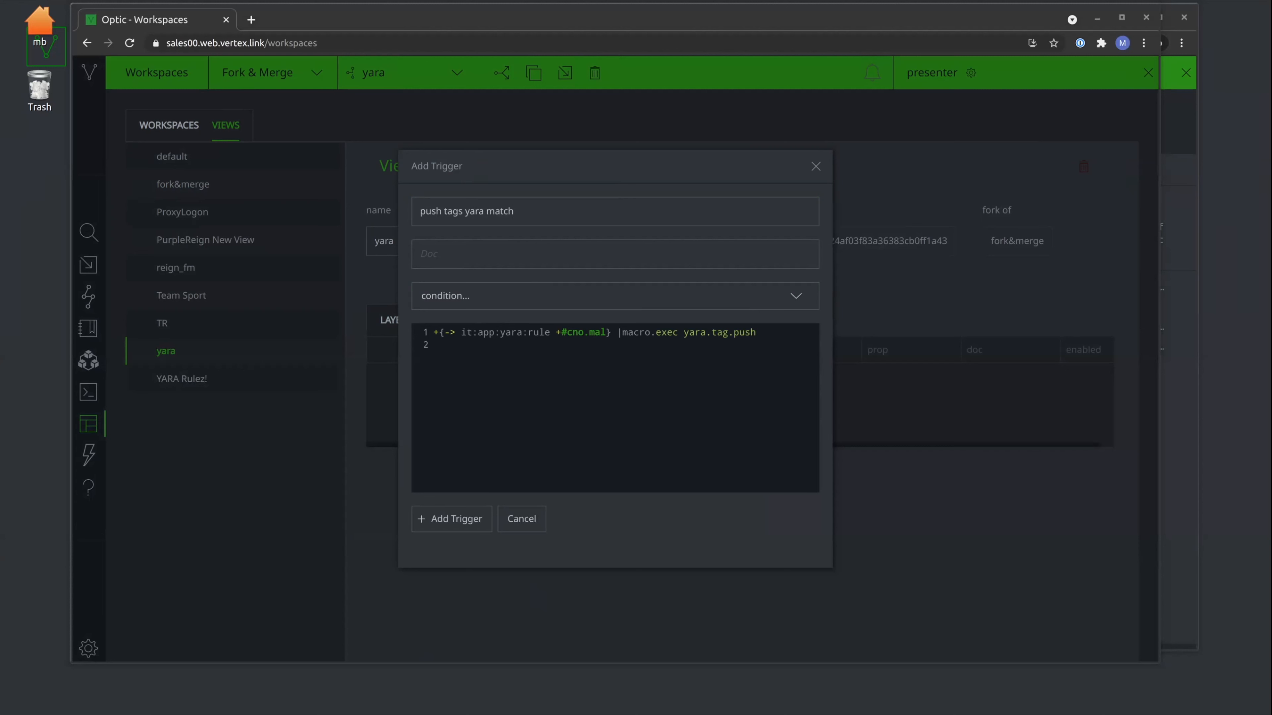
left_click(445, 253)
type("s cno.mal.* and int.review.yara tags to file:bytes nodes matching a rule tagged #cno.mal.*")
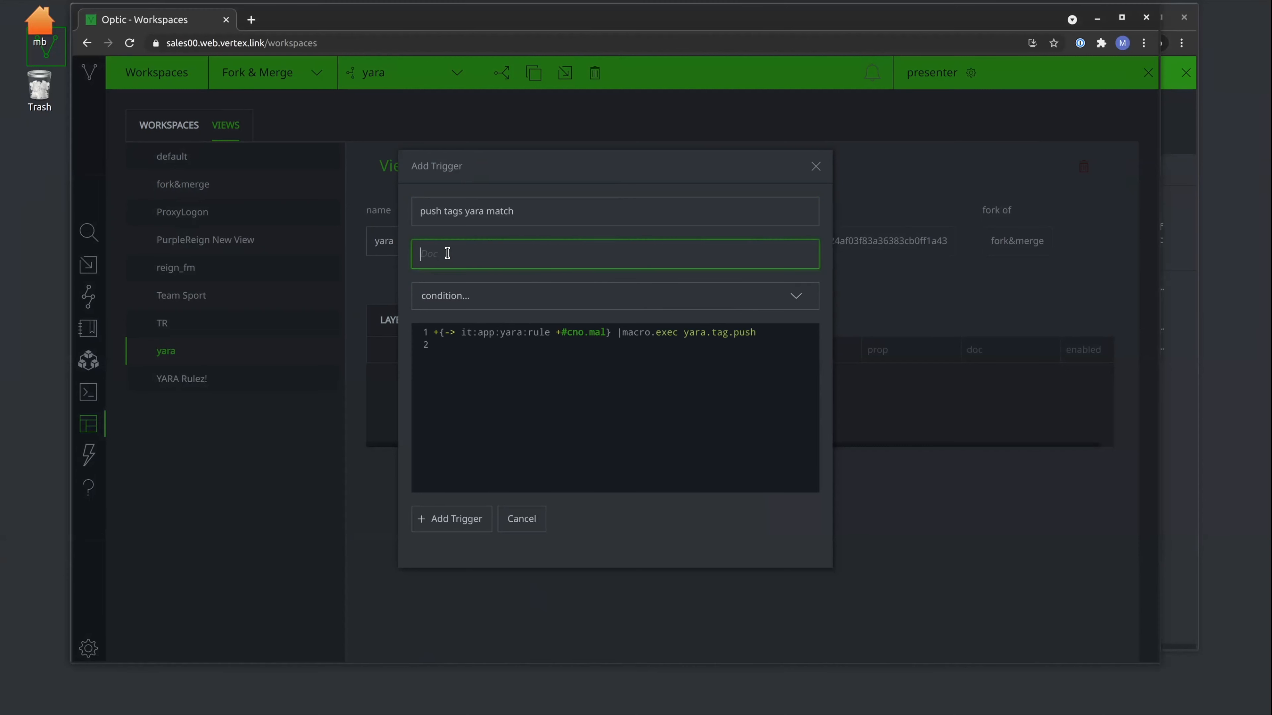
Step: Set the trigger condition to node:add on the form it:app:yara:match and add the trigger
left_click(458, 296)
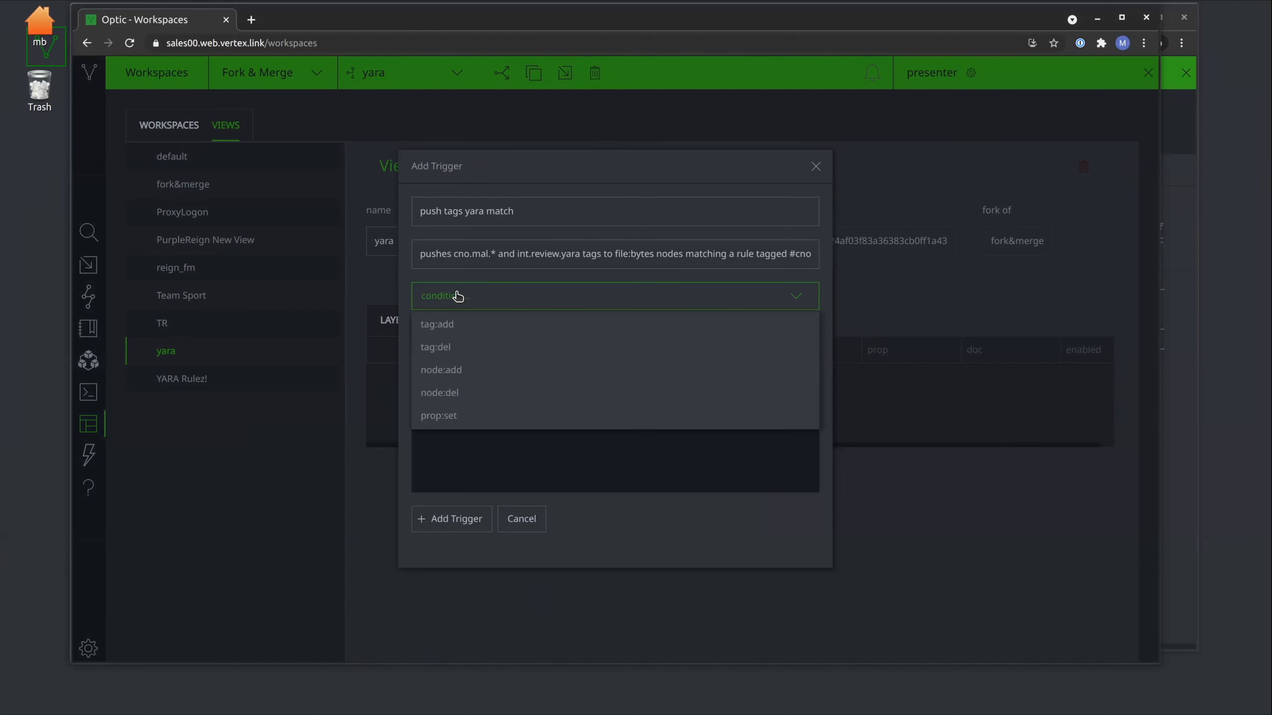
left_click(453, 370)
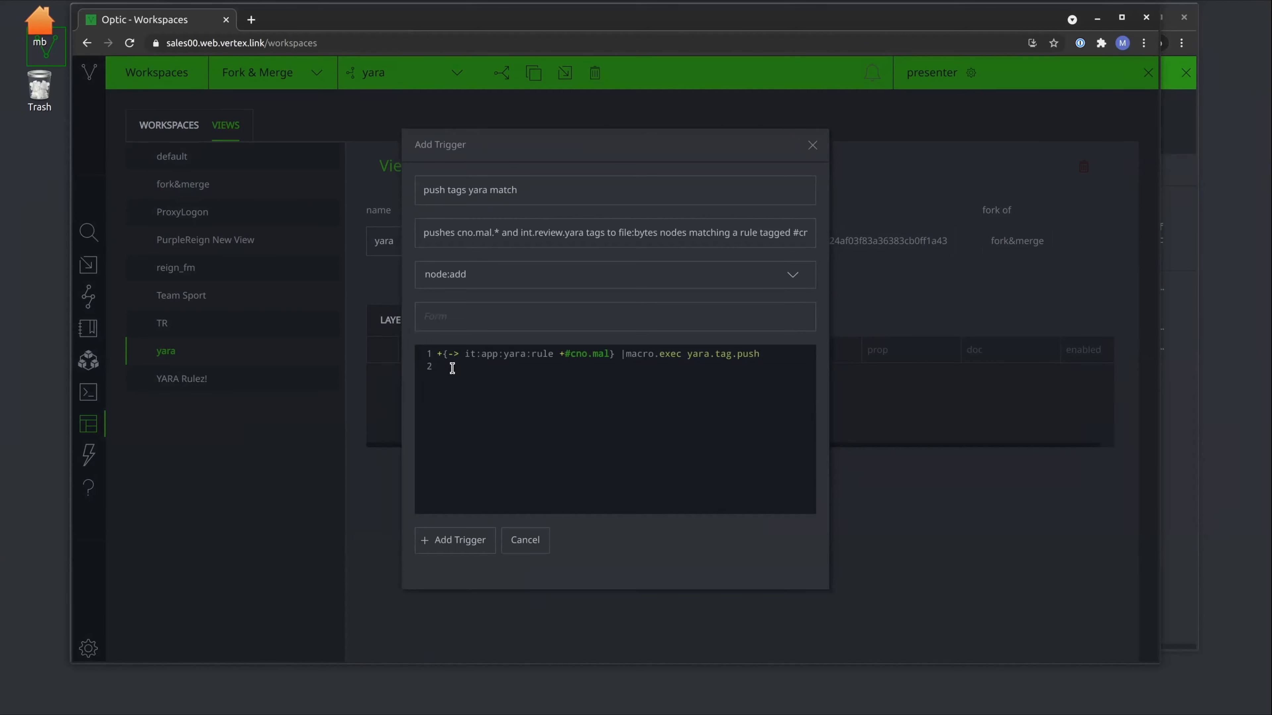
left_click(469, 313)
type("it:my")
key("BackSpace")
key("BackSpace")
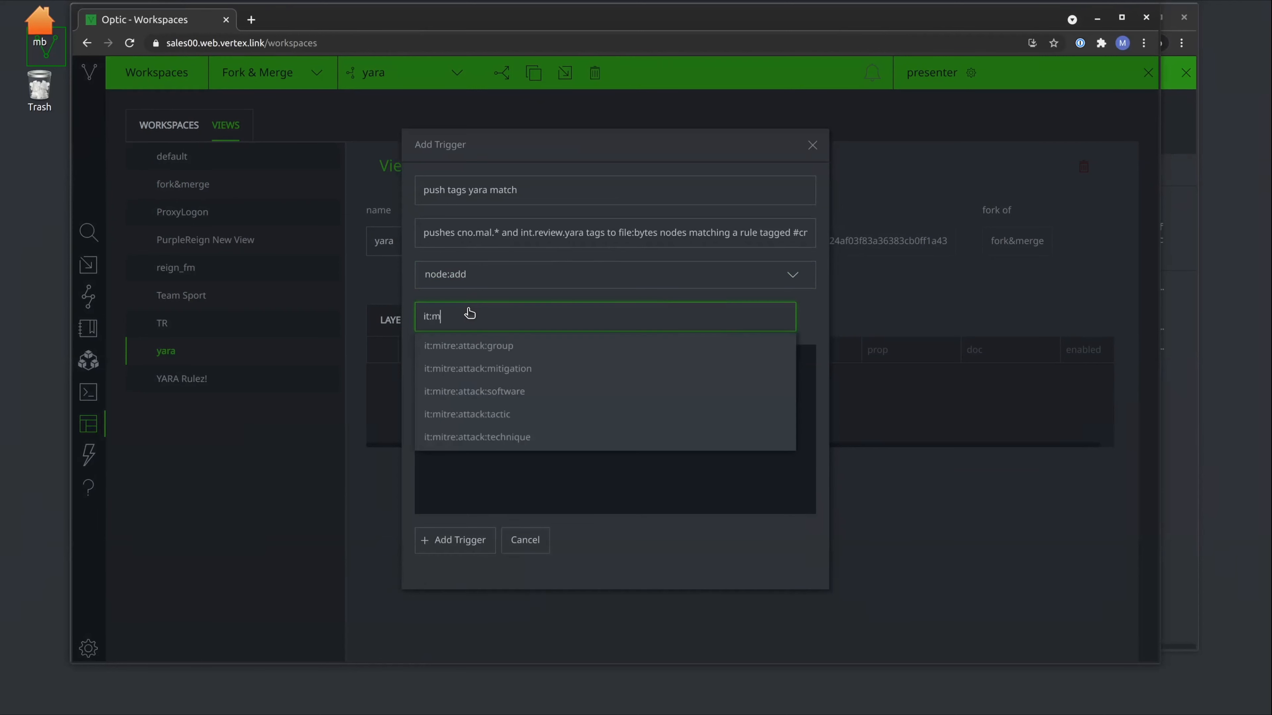
type("yar")
key("BackSpace")
key("BackSpace")
key("BackSpace")
type("app")
key("BackSpace")
key("BackSpace")
type("p:y")
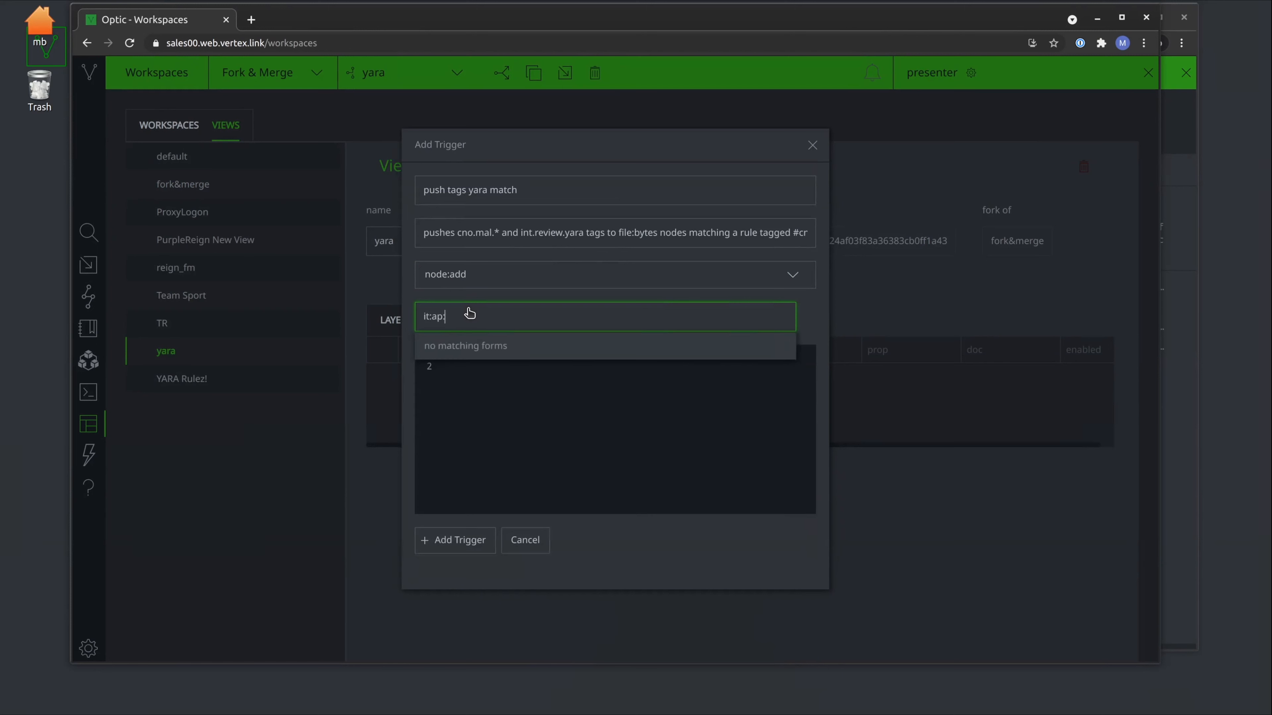
key("BackSpace")
key("BackSpace")
type("p")
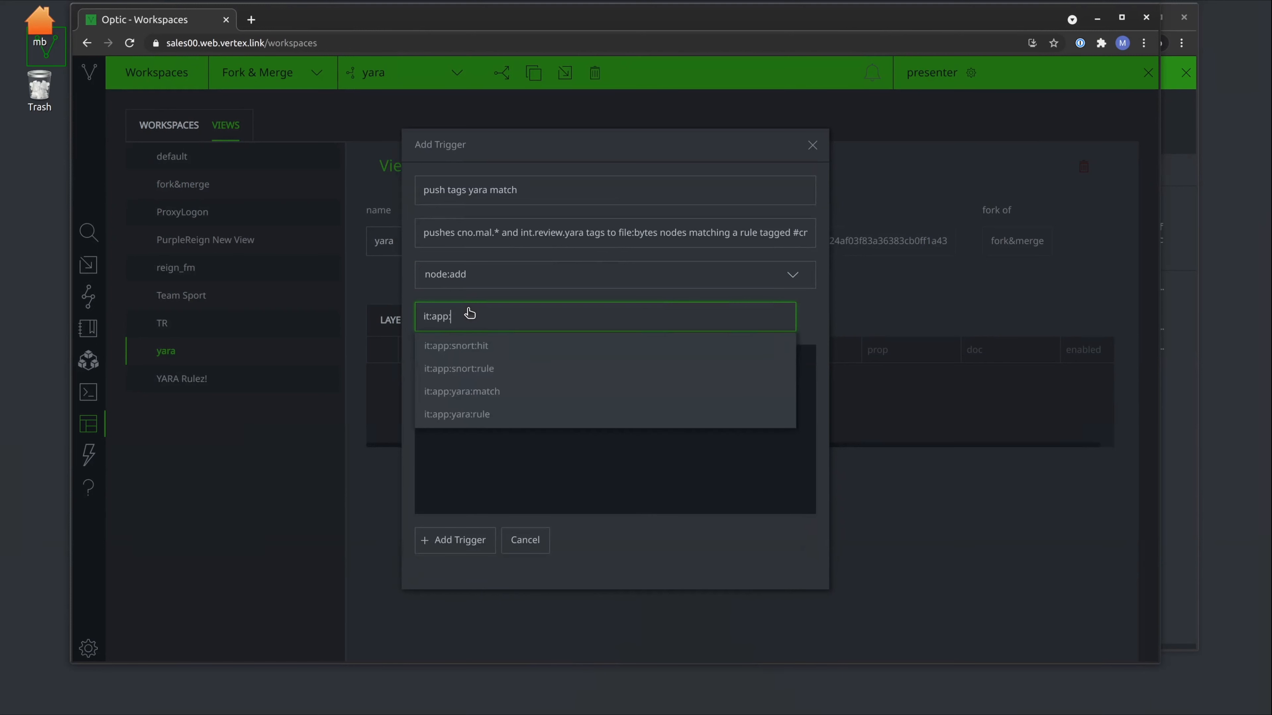
type(":yara")
left_click(491, 343)
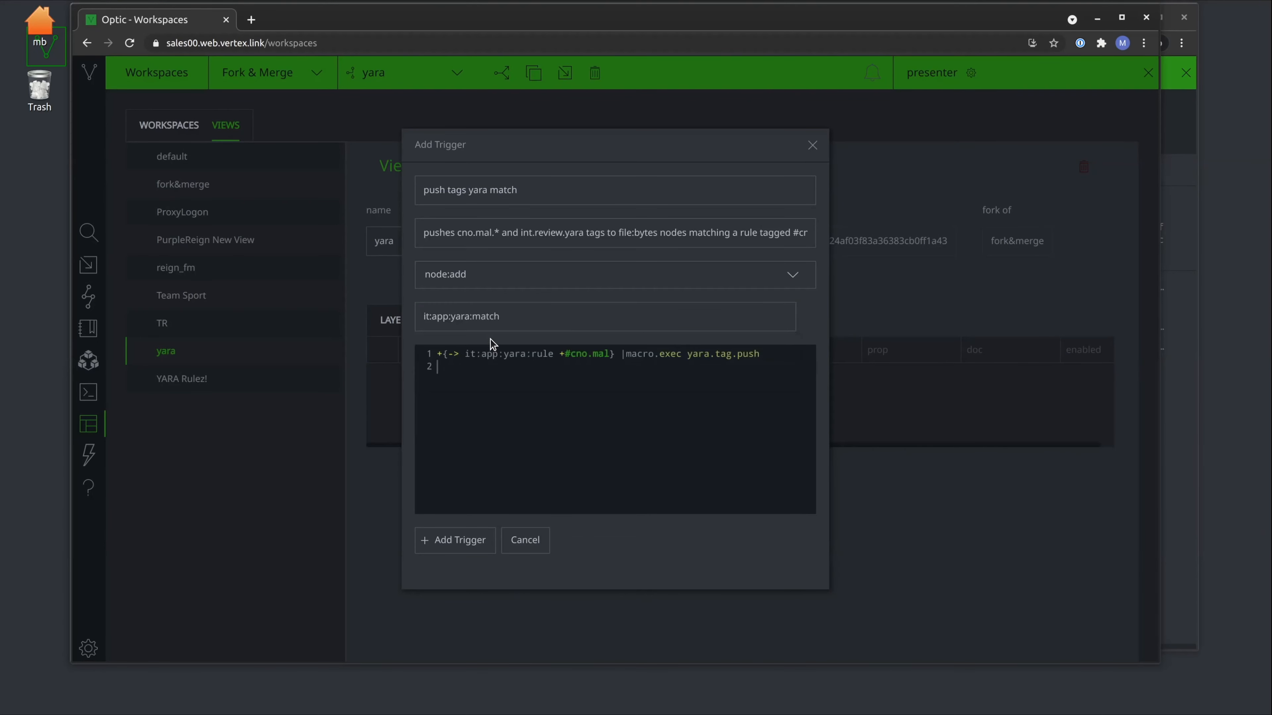
left_click(451, 543)
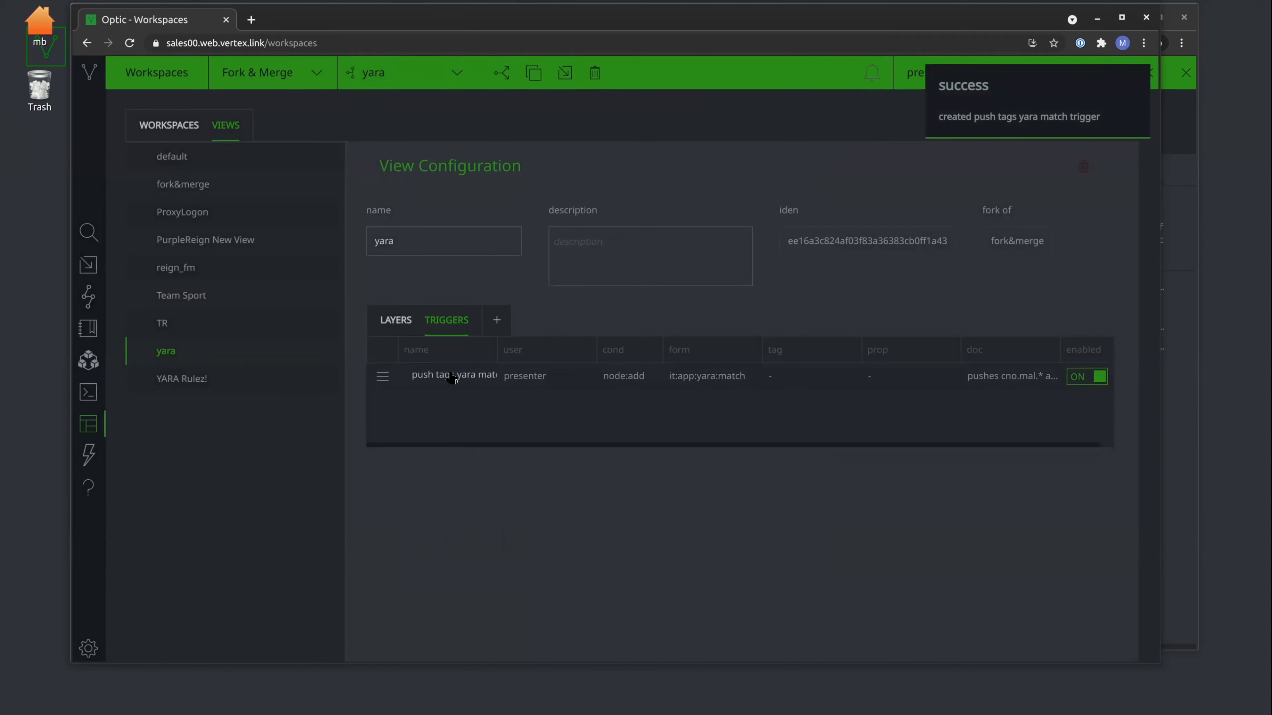
Step: Review the Storm code of the push tags yara match trigger without changing it, and of the yara.tag.push macro
left_click(383, 380)
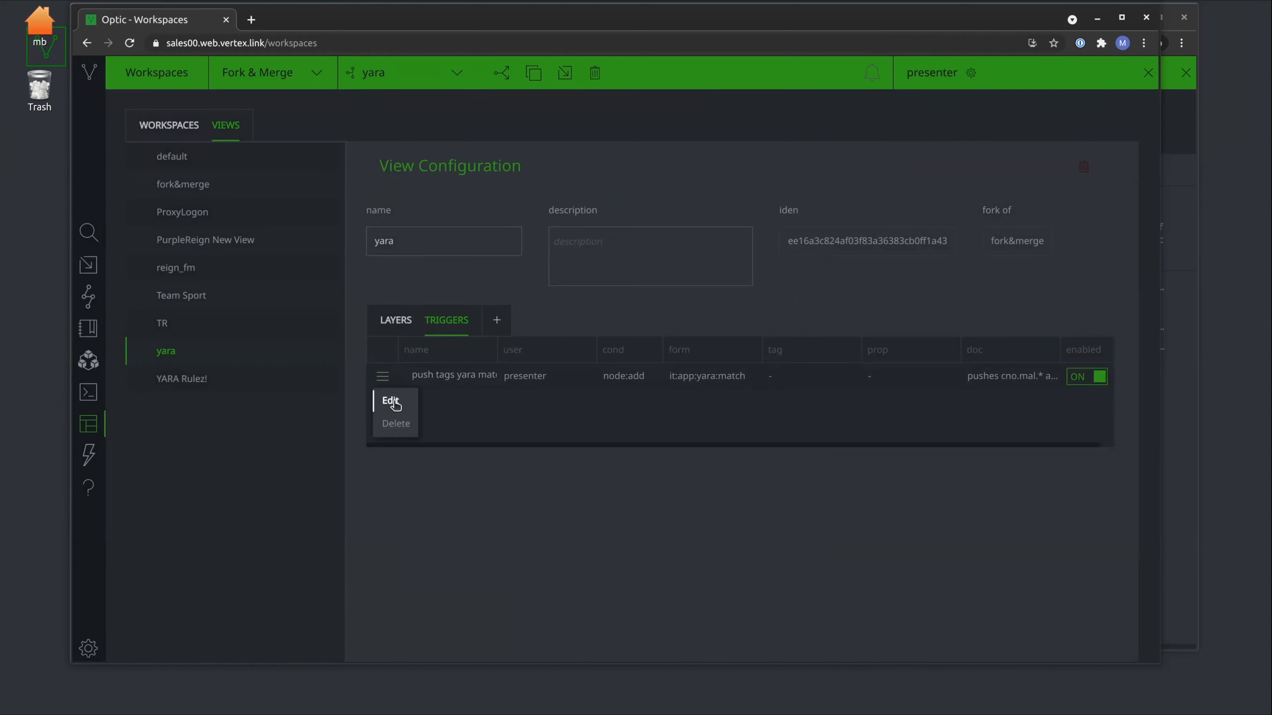
left_click(391, 400)
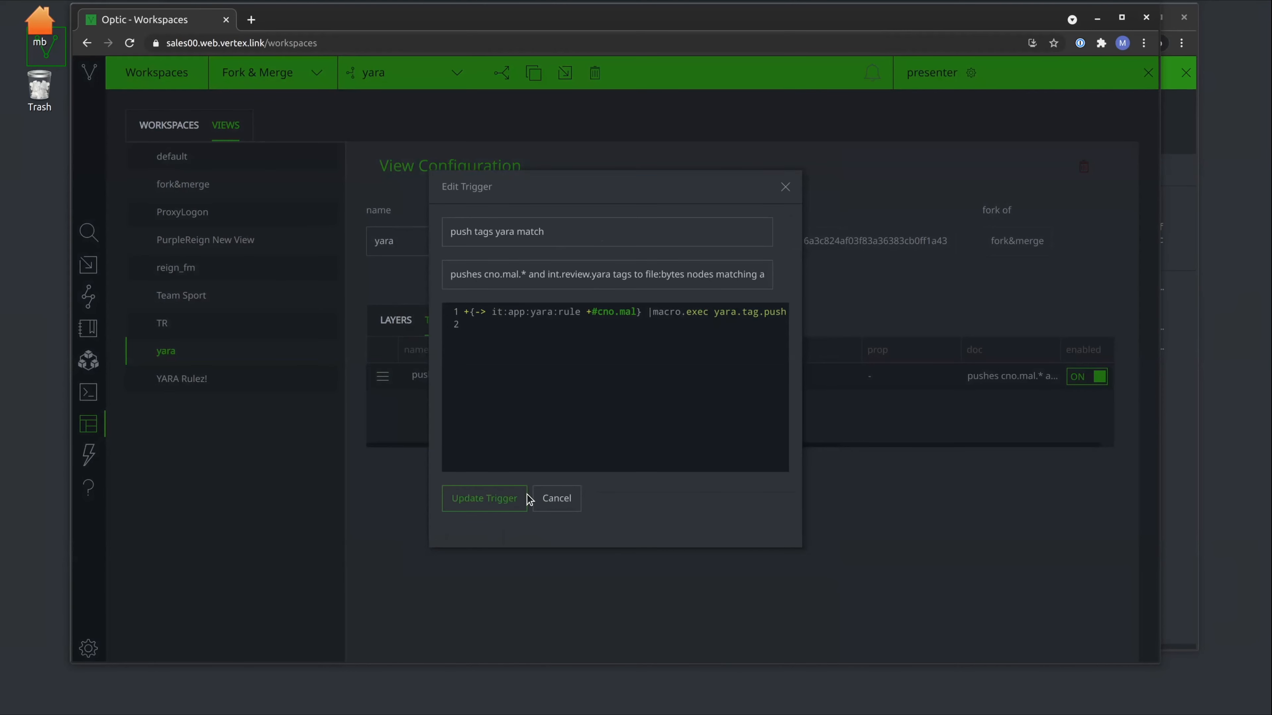
left_click(551, 499)
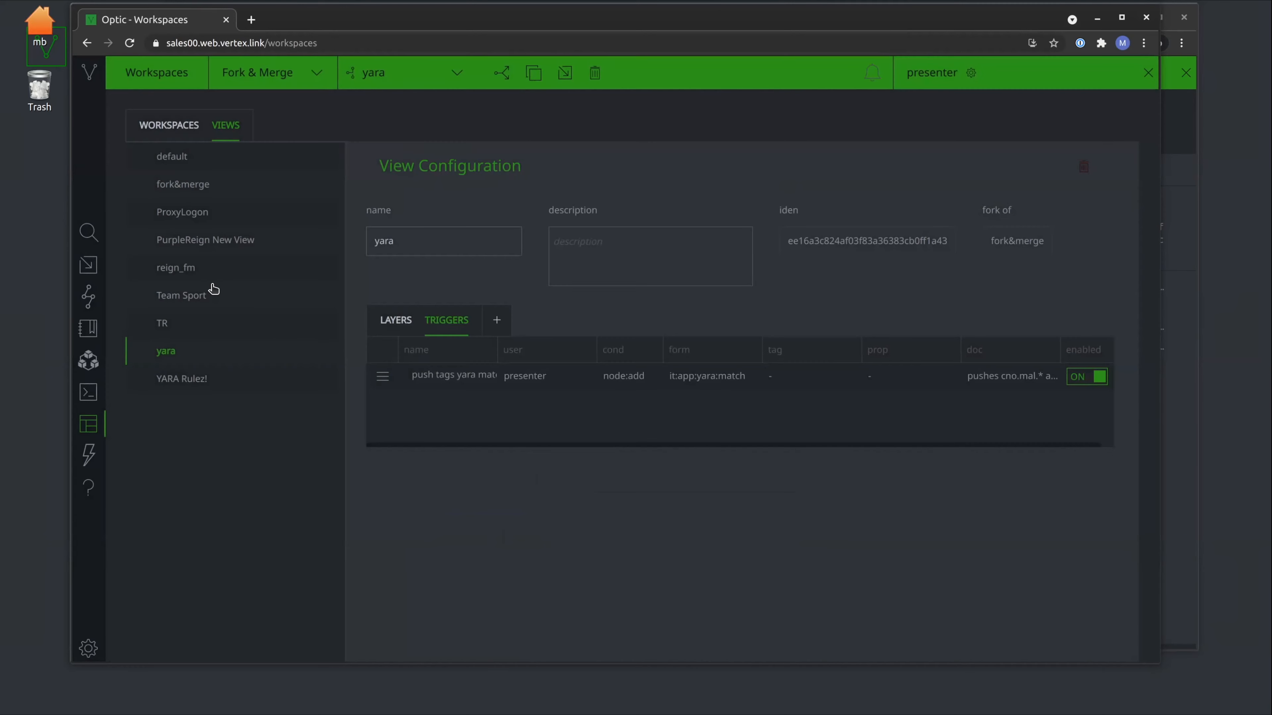
left_click(91, 299)
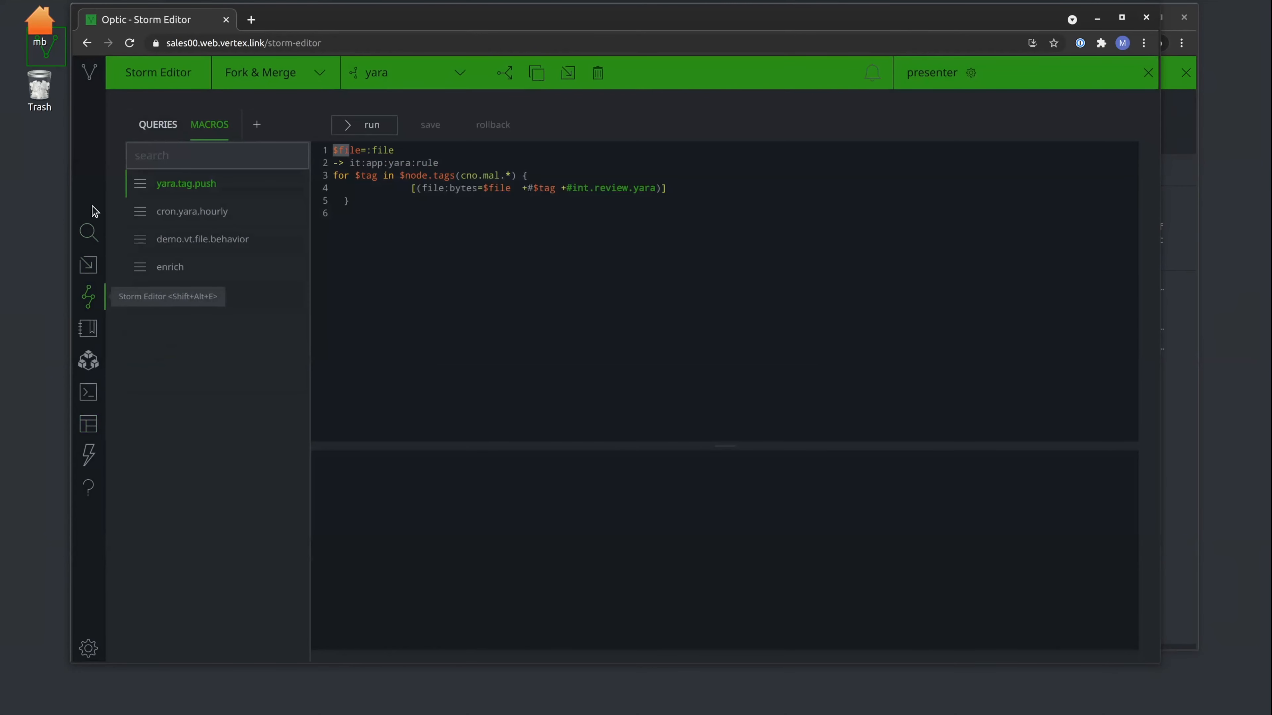
Step: Query it:app:yara:rule#cno.mal.oceansalt in the research tool and inspect the rule node's properties and tags
left_click(88, 232)
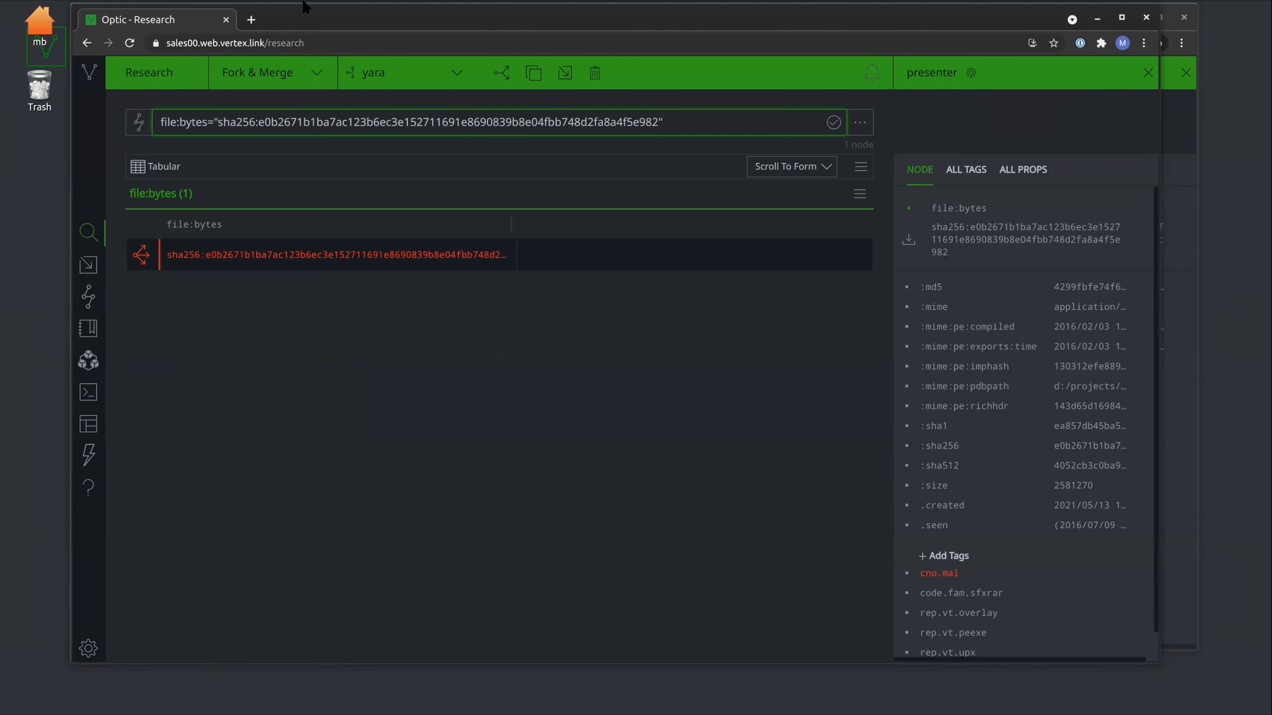
double_click(279, 123)
key("ctrl+a")
type("it:yara")
key("BackSpace")
key("BackSpace")
key("BackSpace")
key("BackSpace")
type("app:y")
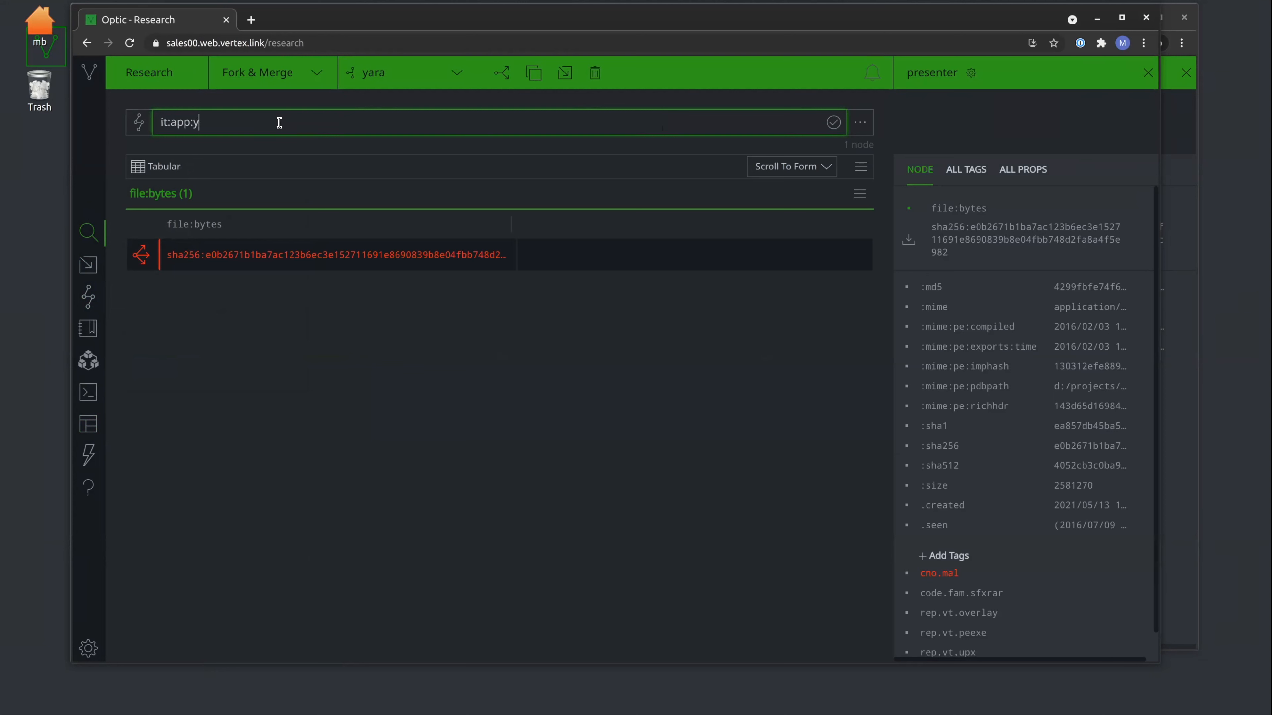
type("ara:rule#cno.mal.oceansalt")
key("Return")
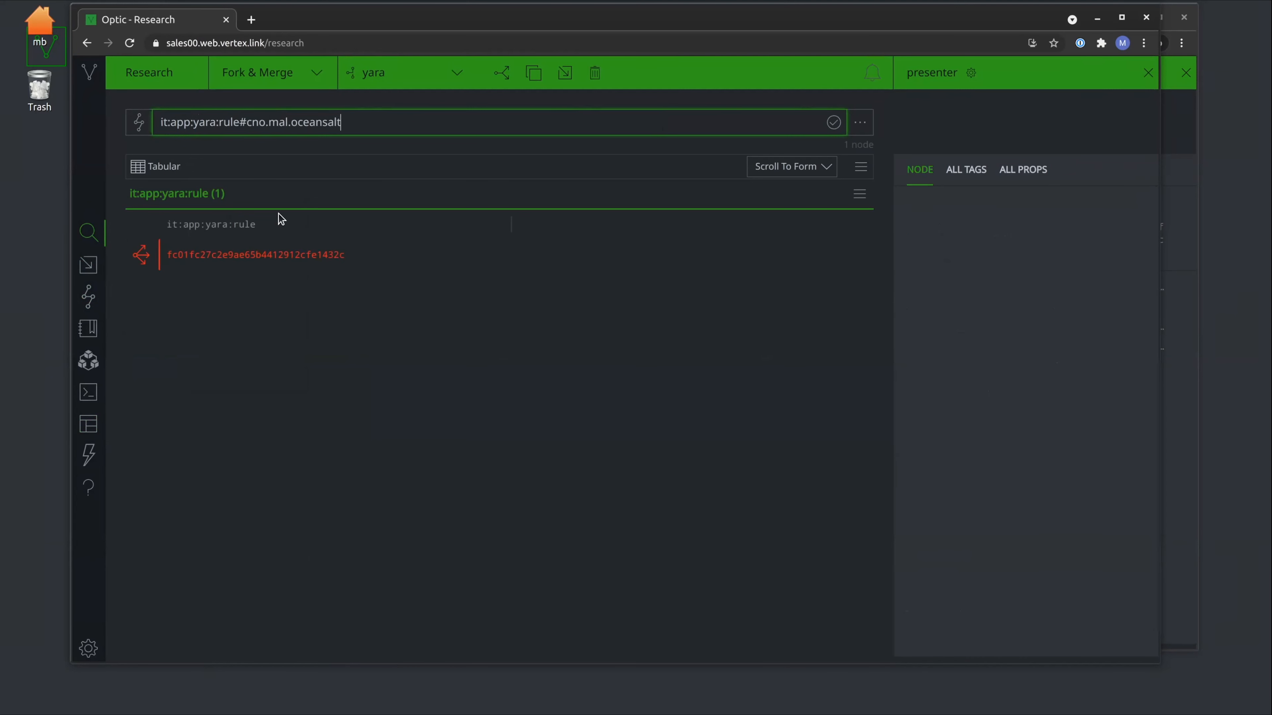
left_click(266, 247)
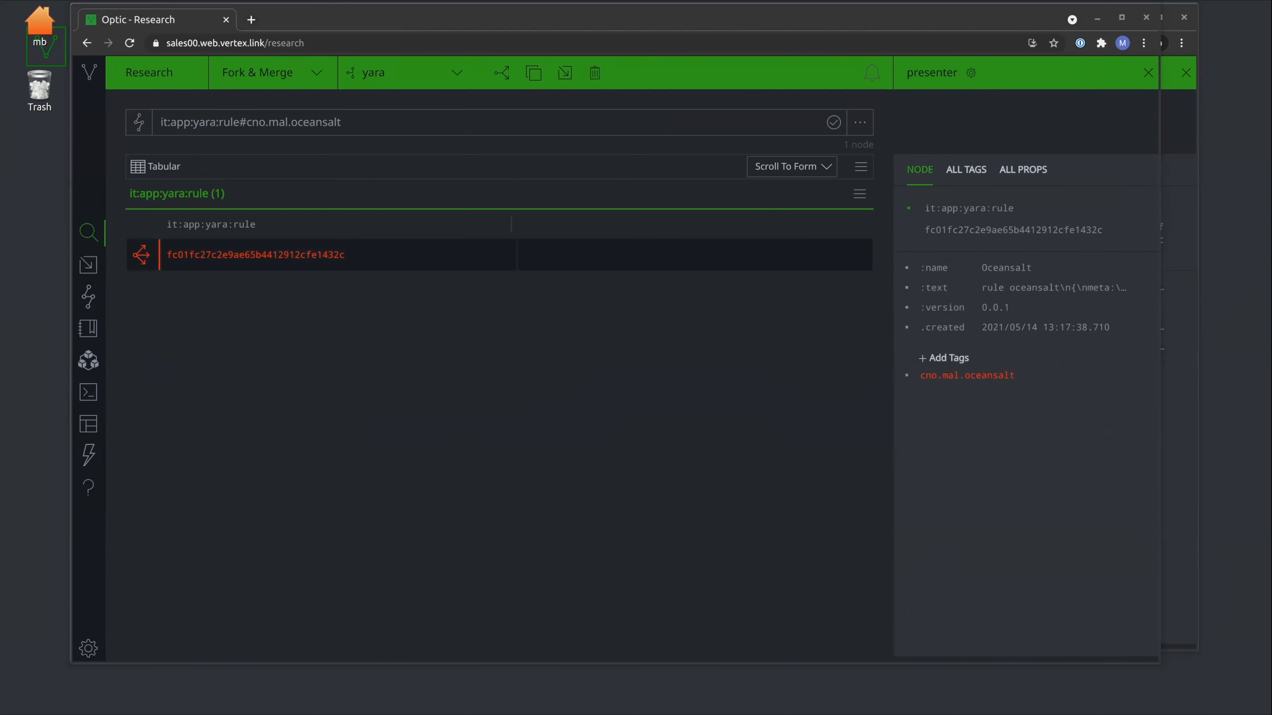
Step: Query the file nodes tagged by McAfee with file:bytes#aka.mcafee.mal.oceansalt
triple_click(365, 129)
type("file:bytes#aka.mcafee.mal.oceansalt")
key("Return")
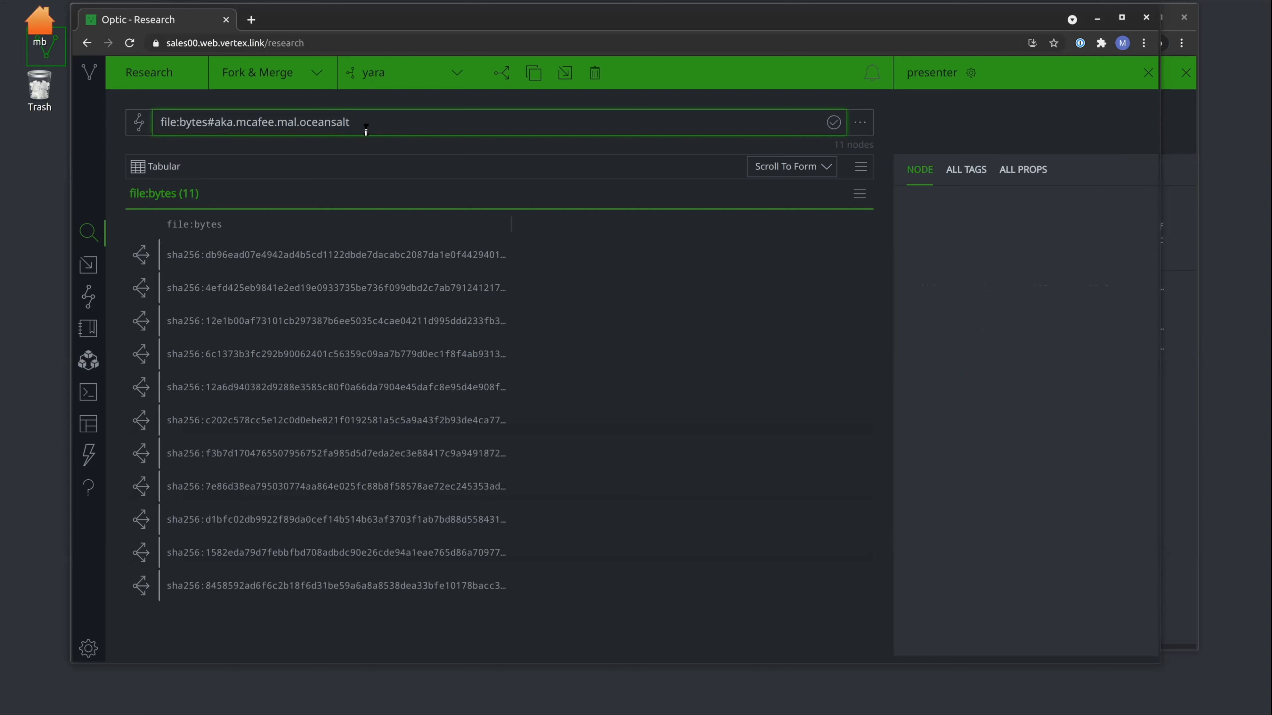
Step: Run the Yara Match node action on all of the listed file:bytes nodes
left_click(279, 245)
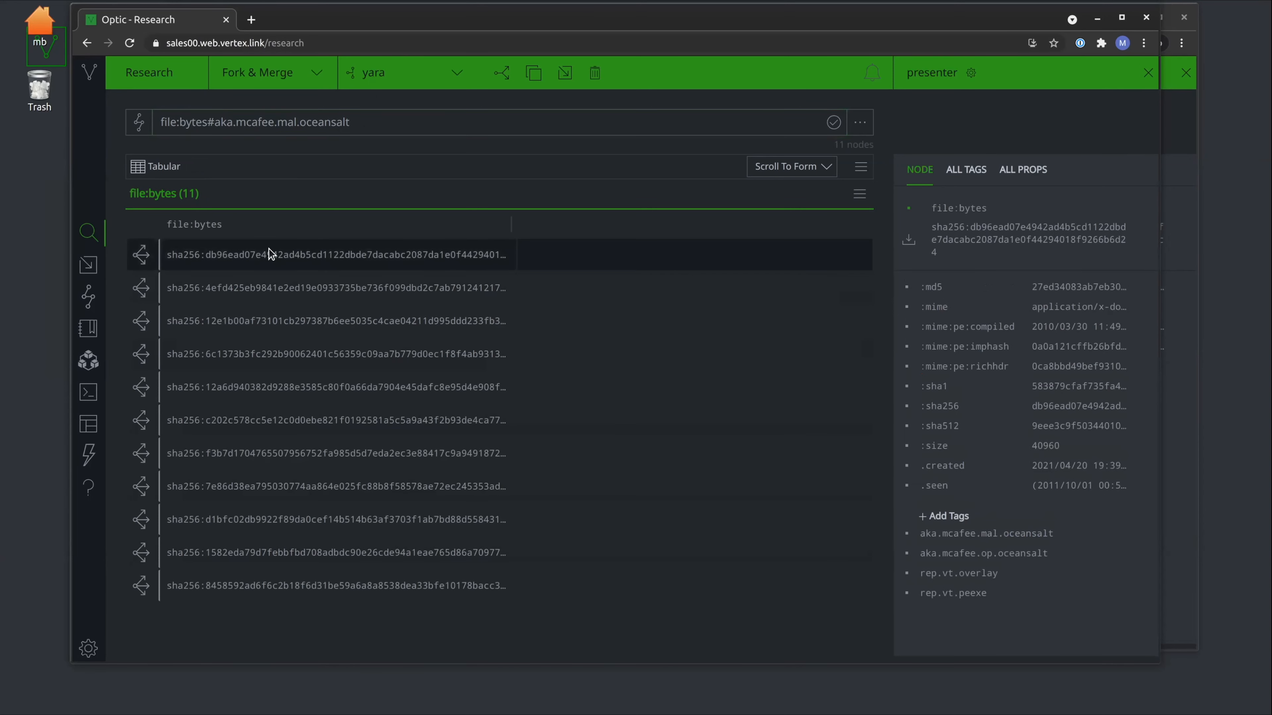
left_click(236, 583, "shift")
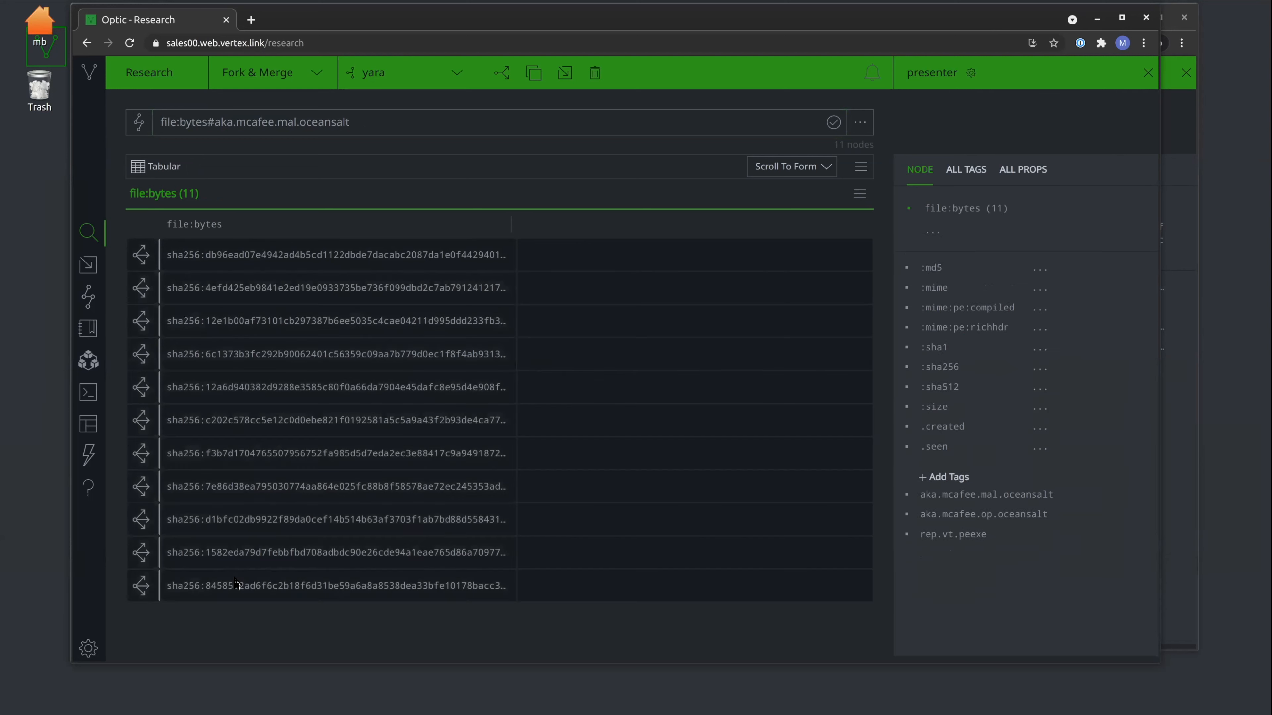
right_click(291, 391)
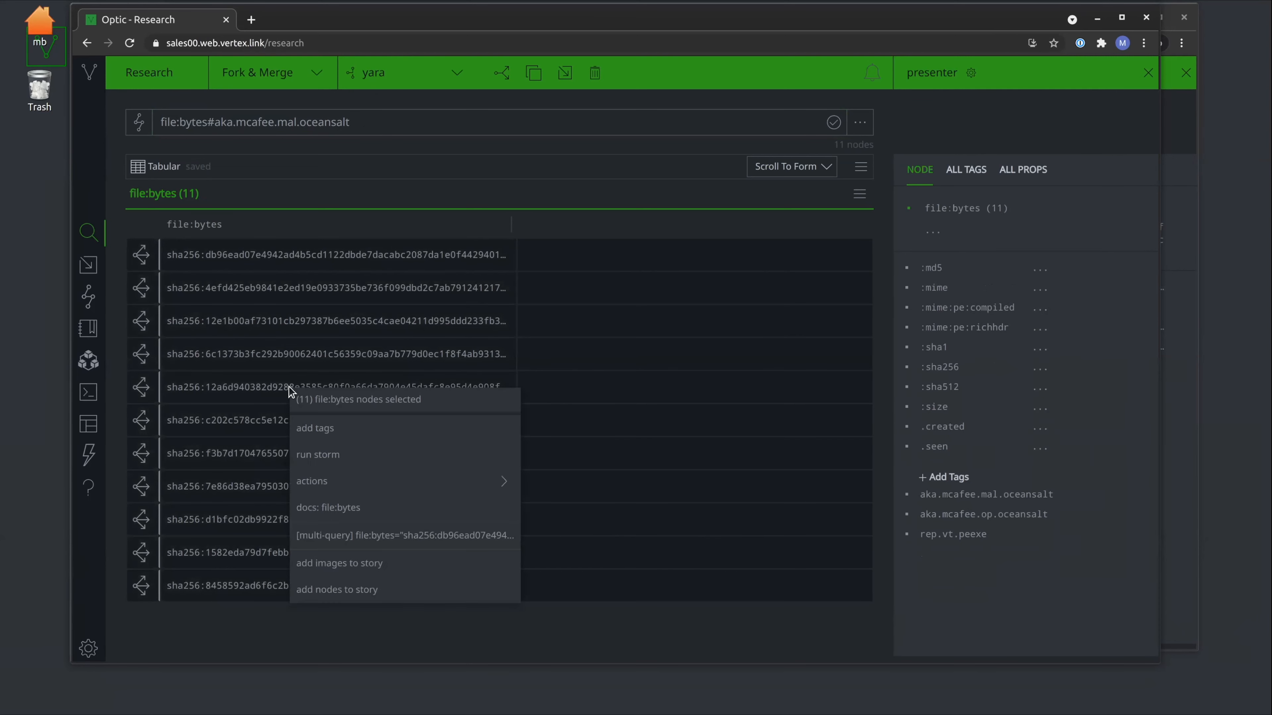
mouse_move(320, 480)
left_click(550, 481)
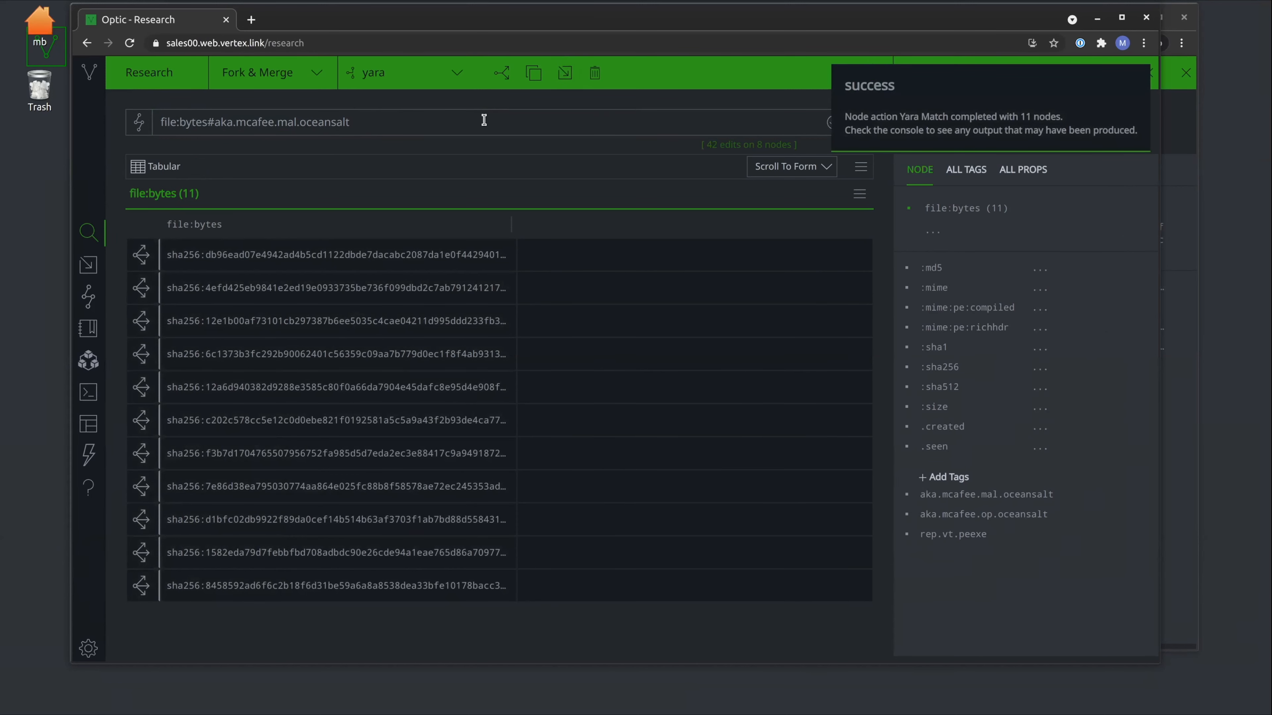
Step: Rerun the file:bytes#aka.mcafee.mal.oceansalt query and inspect the tags on the second file:bytes node
left_click(602, 277)
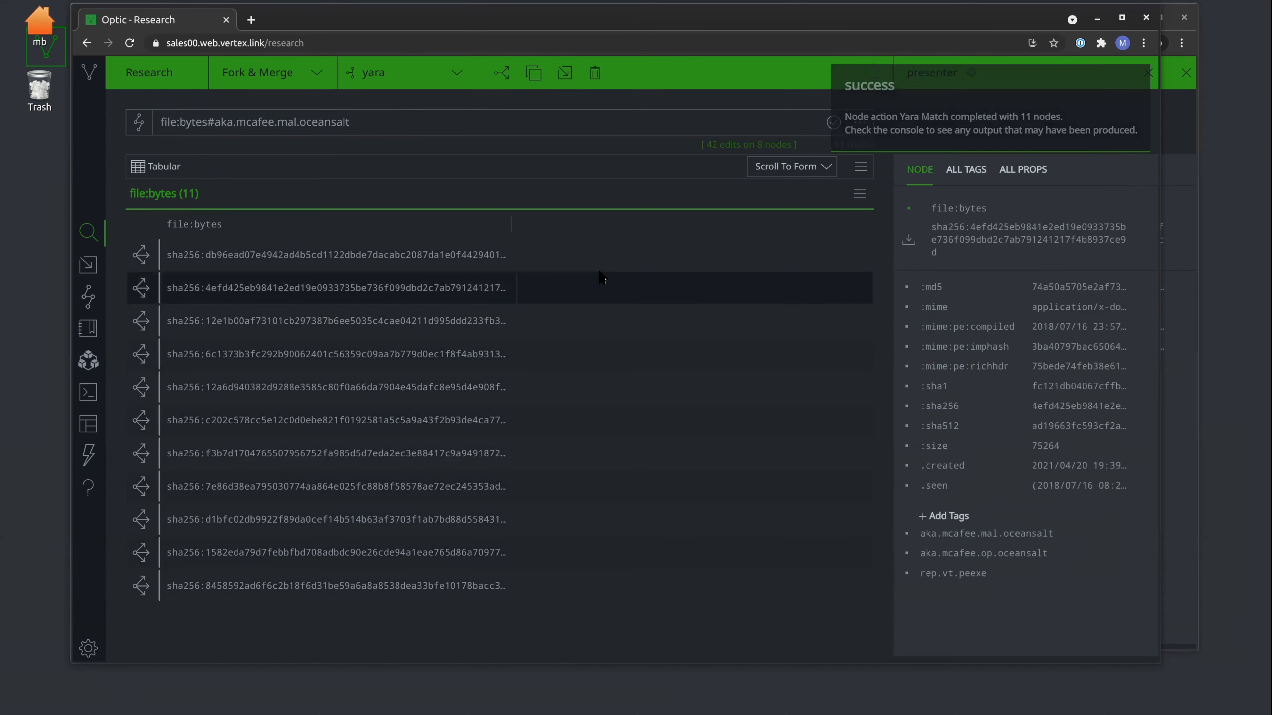
left_click(469, 125)
key("Return")
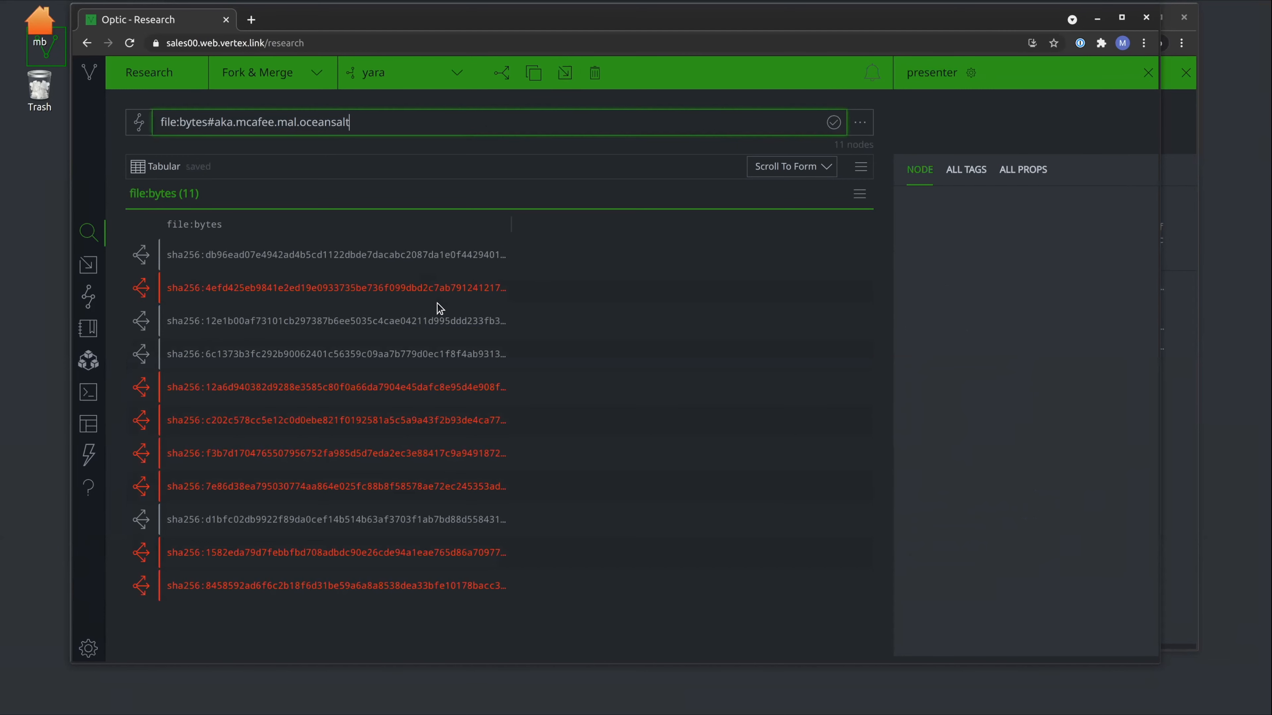
left_click(443, 298)
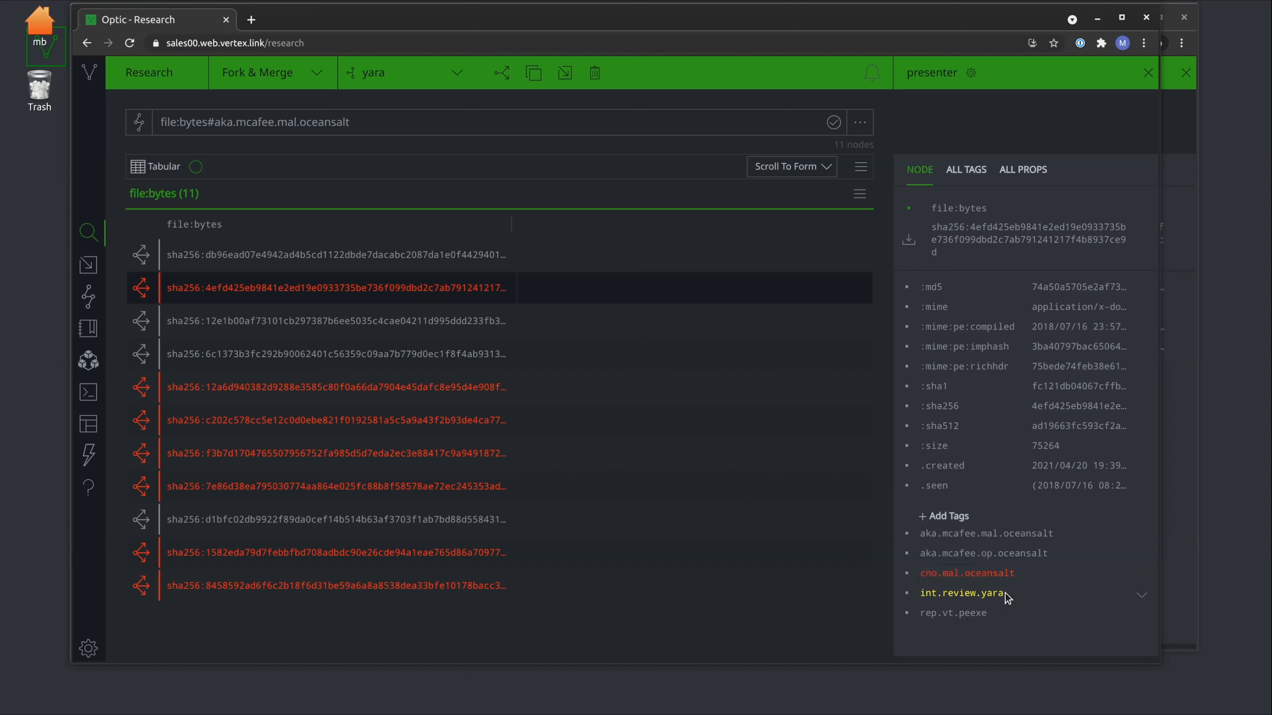
Step: Inspect the tags on each of the remaining red-highlighted file:bytes nodes
left_click(454, 389)
left_click(434, 421)
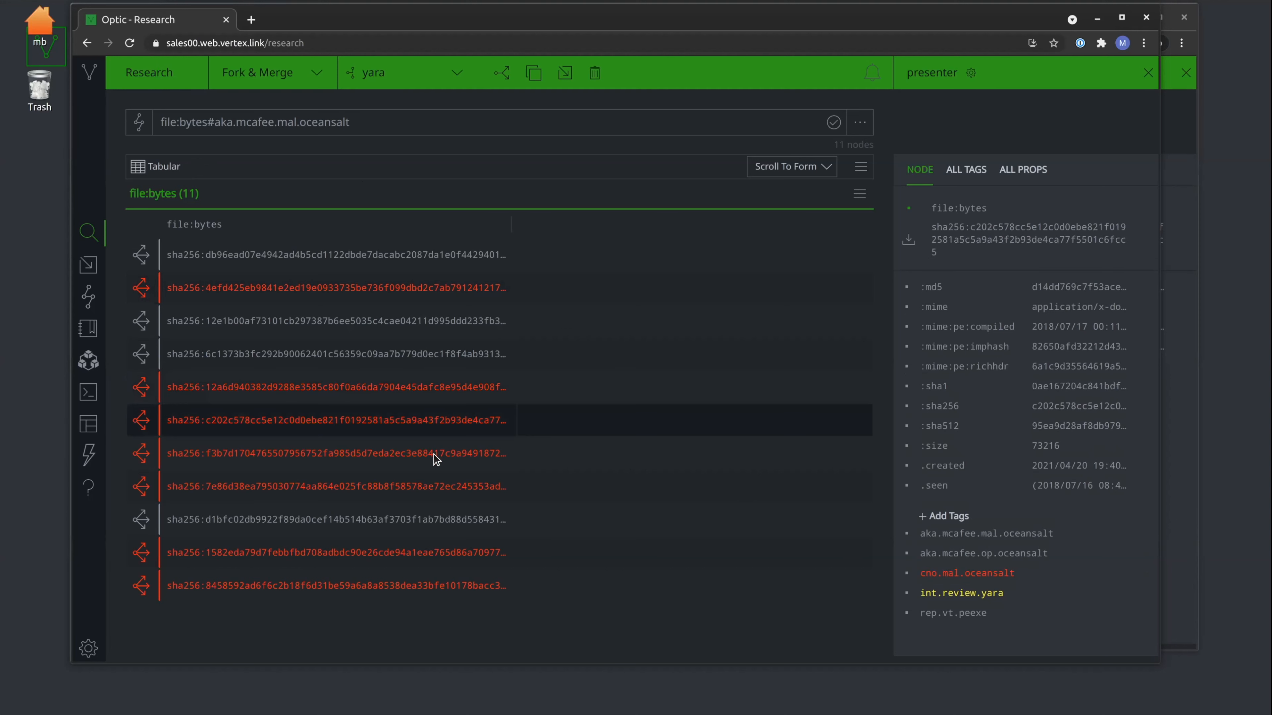
left_click(435, 458)
left_click(421, 490)
left_click(413, 552)
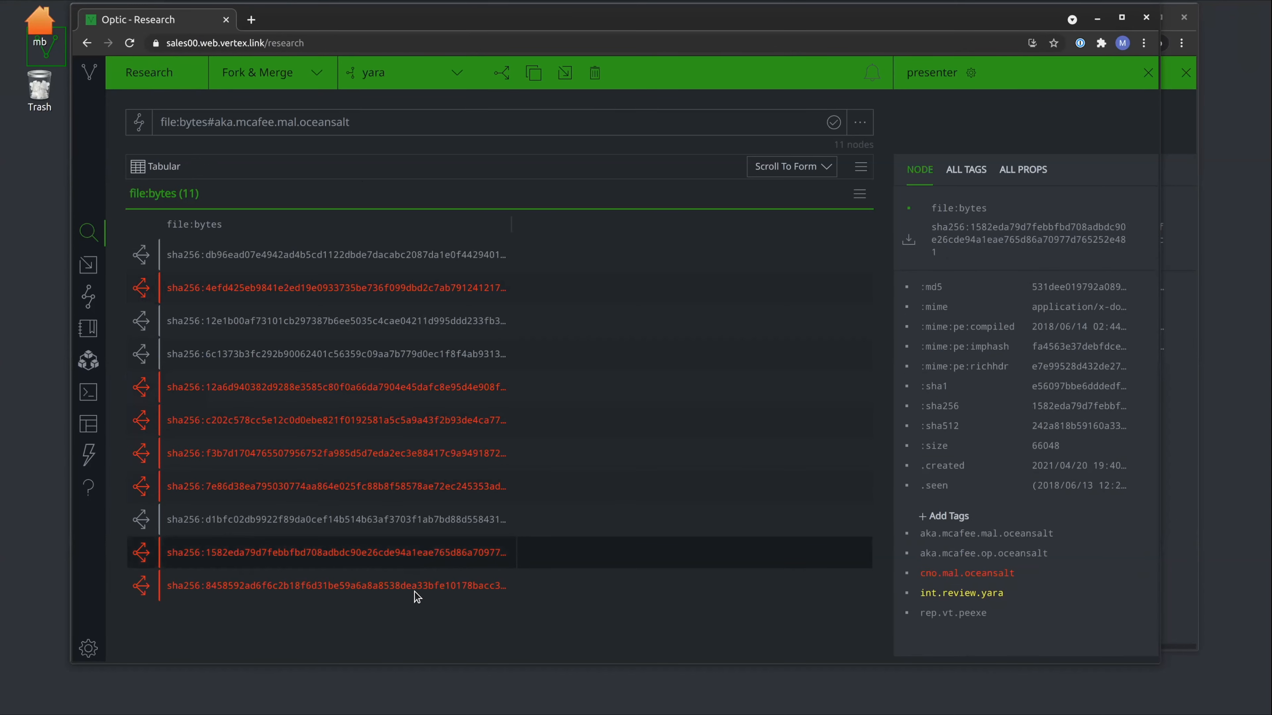
left_click(417, 587)
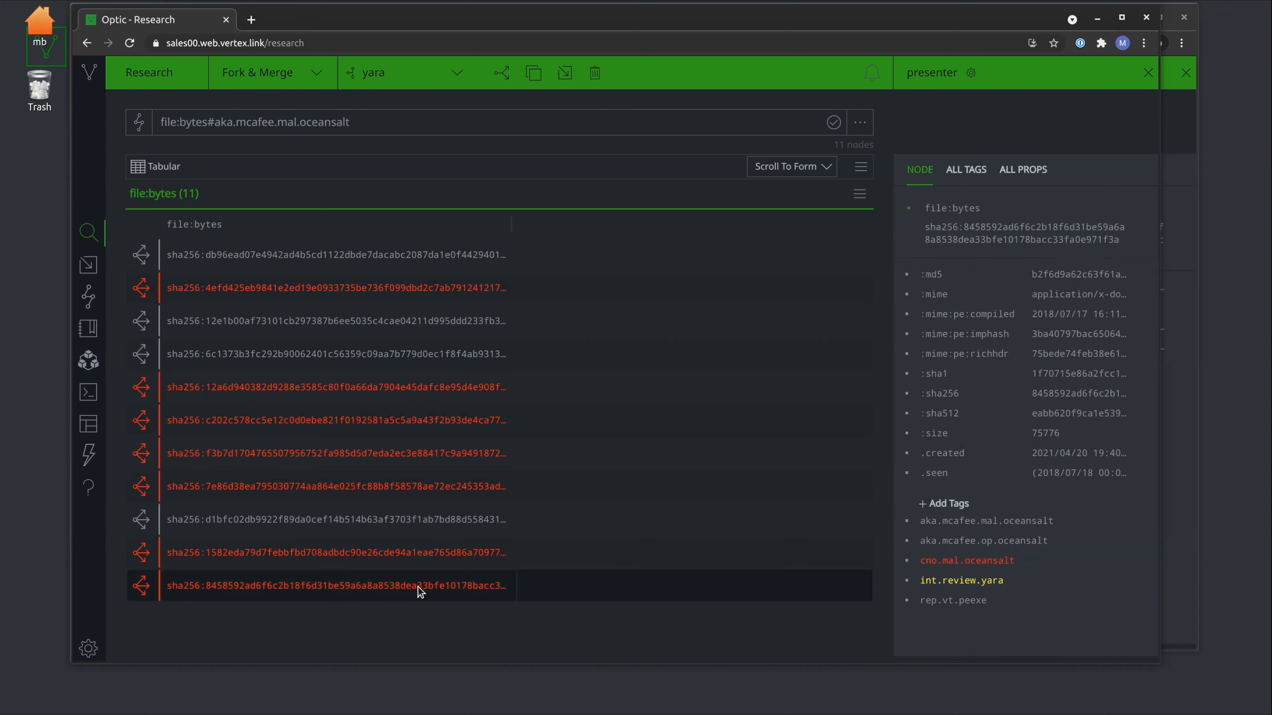
Step: Inspect the tags on each of the four file:bytes nodes that are not highlighted in red
left_click(416, 527)
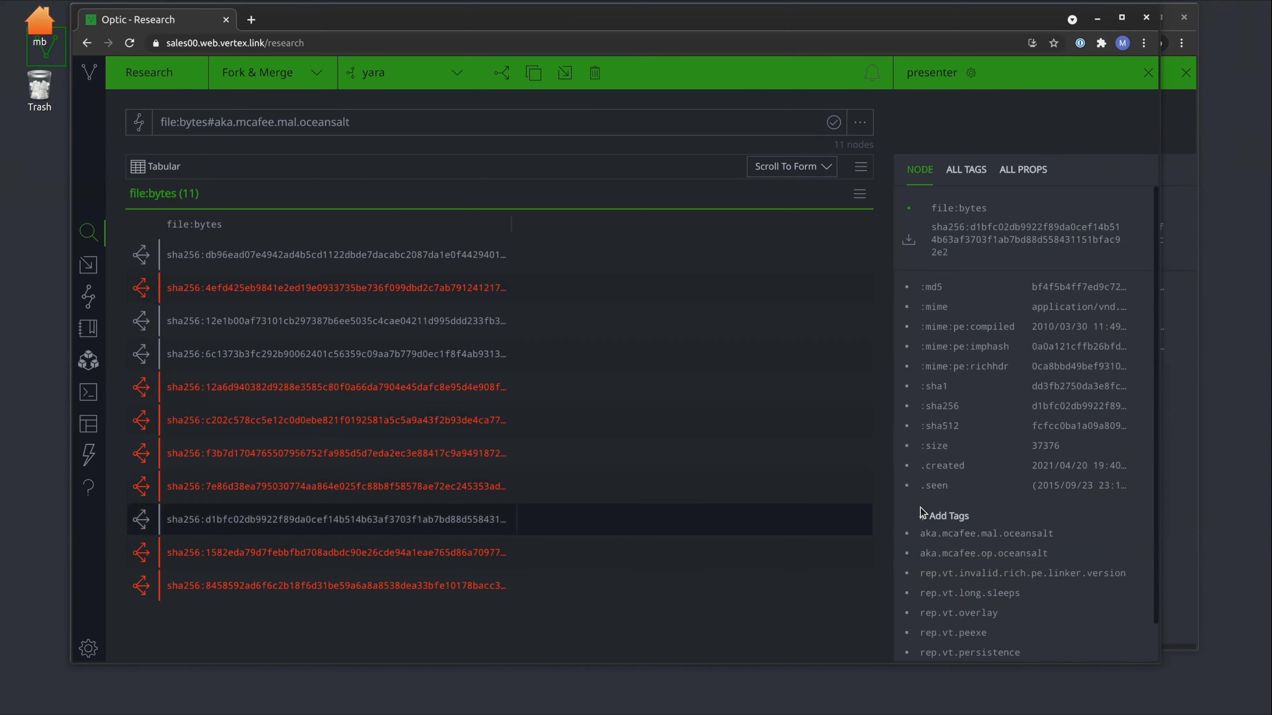
scroll(919, 506, "down", 1)
left_click(462, 359)
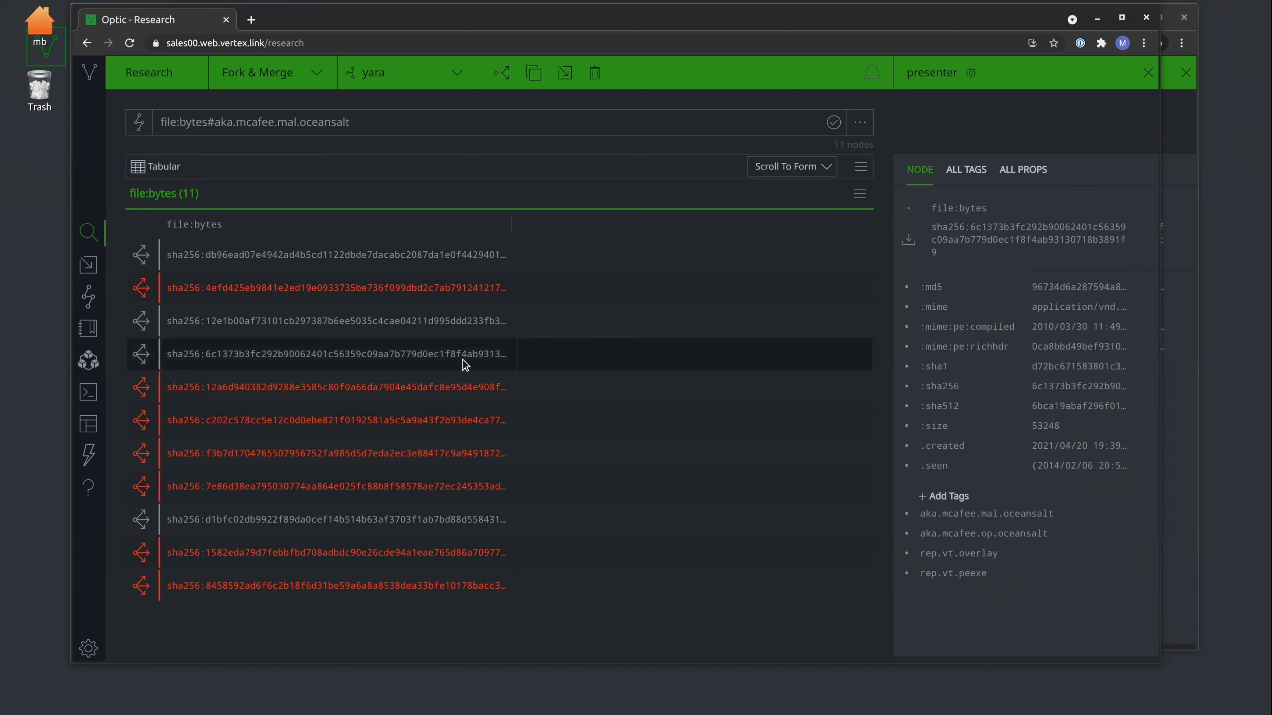
left_click(496, 325)
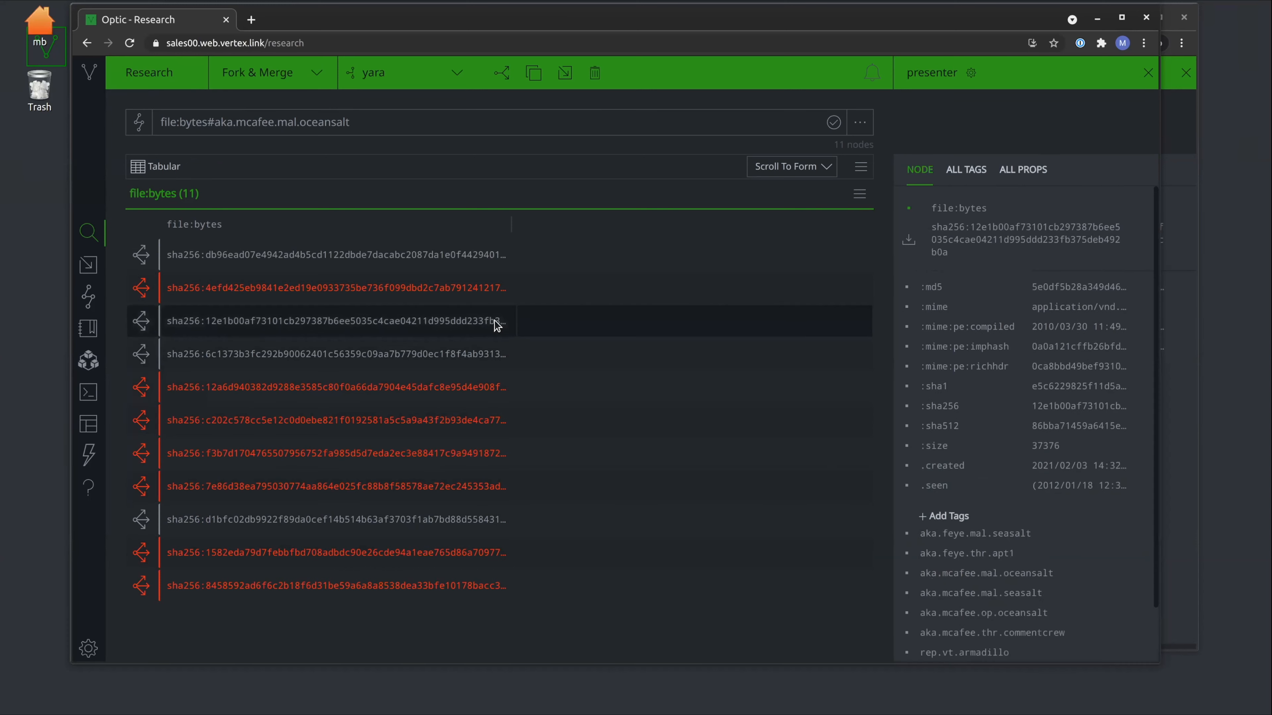
left_click(486, 256)
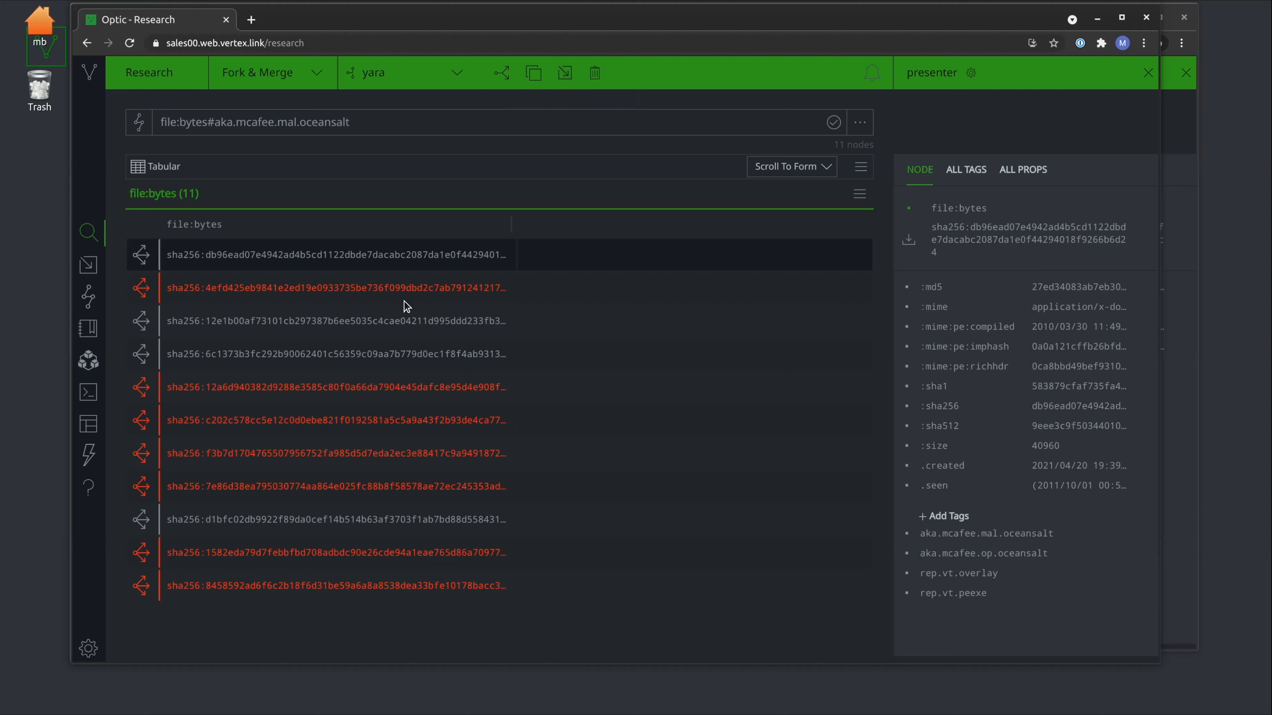
Step: Merge the yara fork into its parent fork&merge view
left_click(564, 75)
left_click(566, 76)
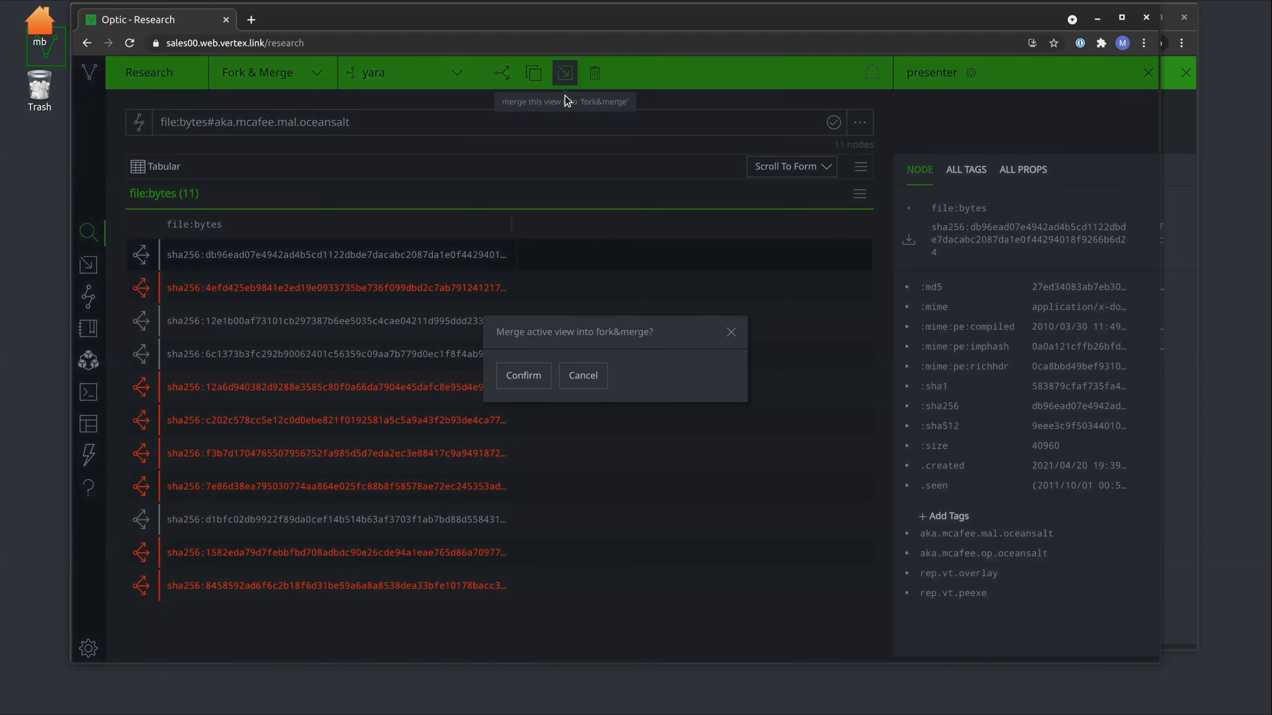
left_click(518, 376)
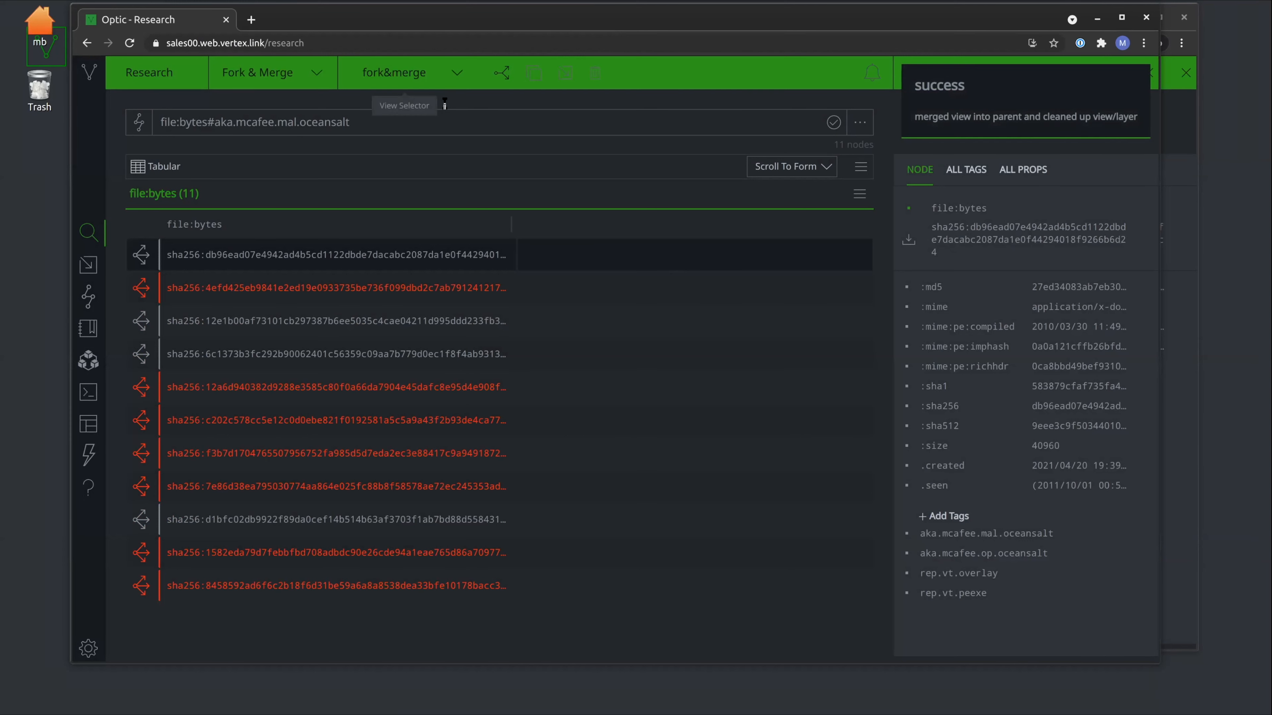
Step: Rerun the file:bytes#aka.mcafee.mal.oceansalt query in the fork&merge view and inspect the second node's tags
left_click(428, 128)
key("Return")
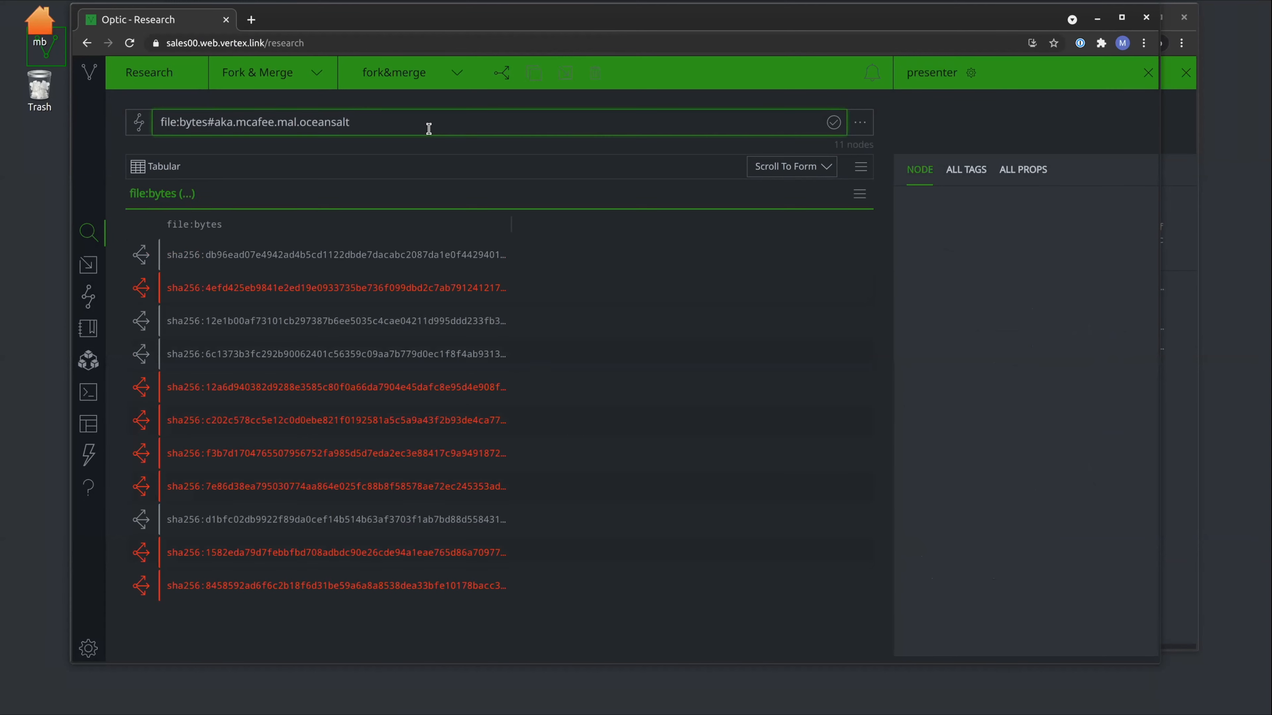
left_click(413, 286)
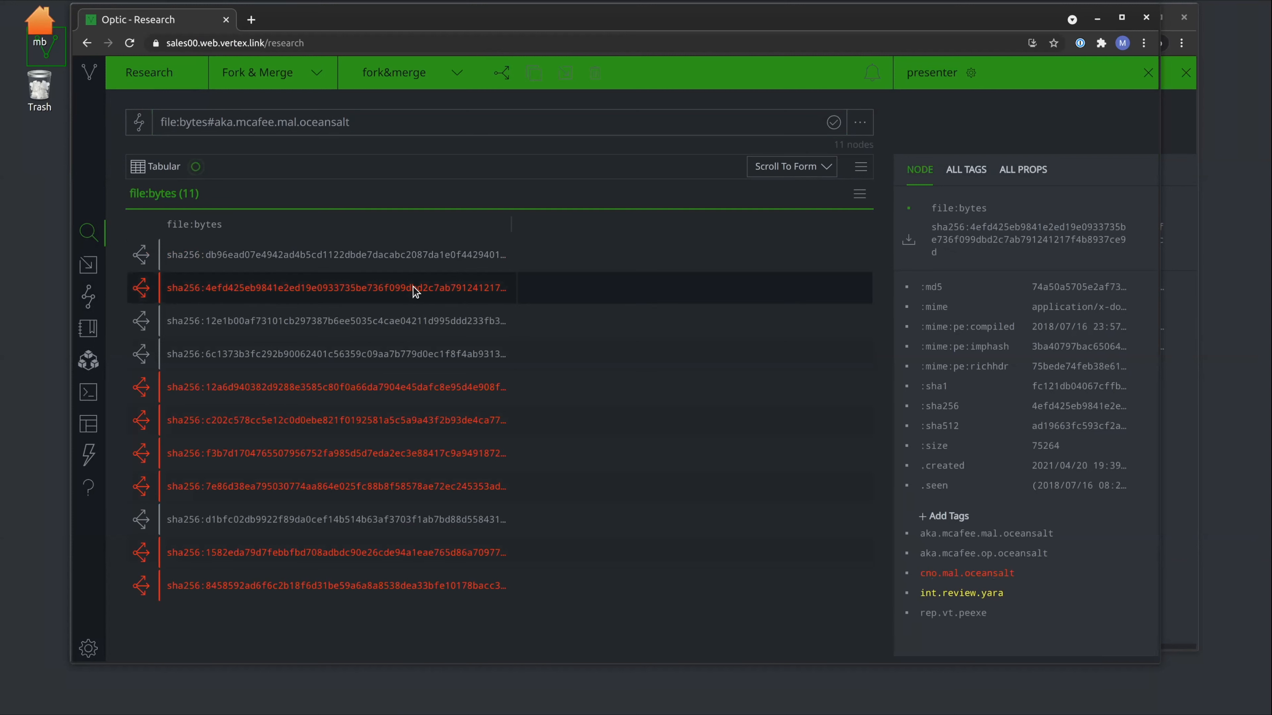